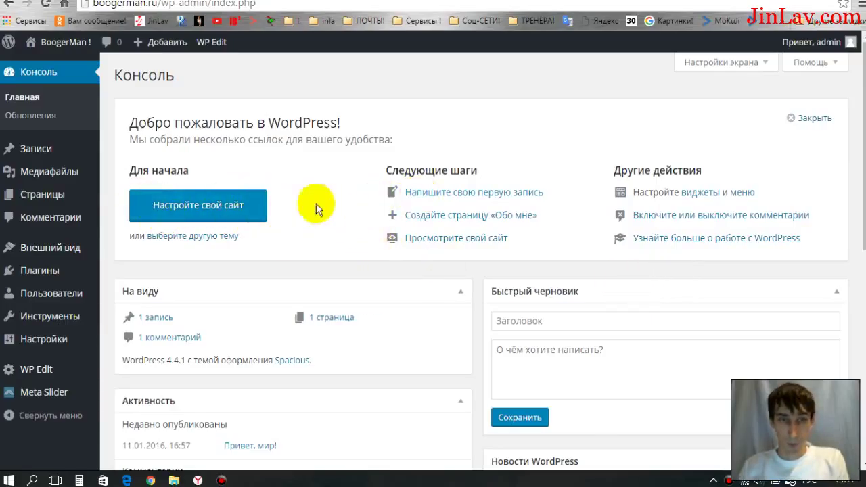
# - Open the post categories page and enter "автомобили" as the name of a new category
pyautogui.moveTo(55, 153)
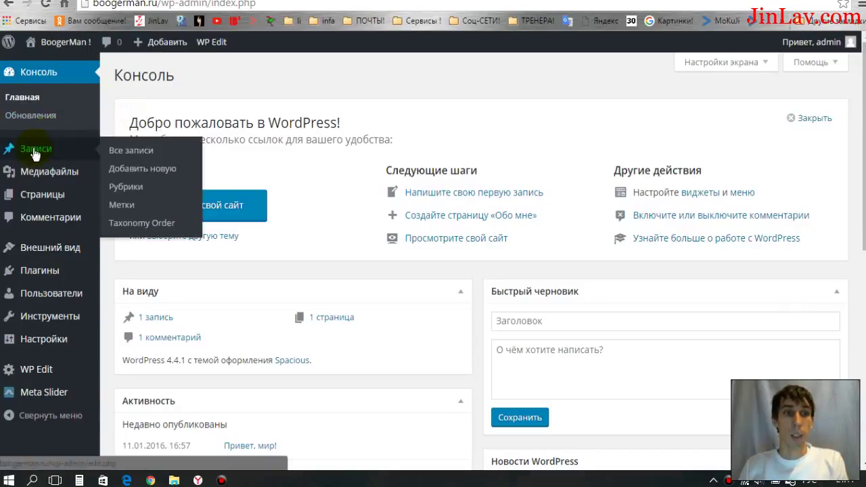
pyautogui.click(133, 193)
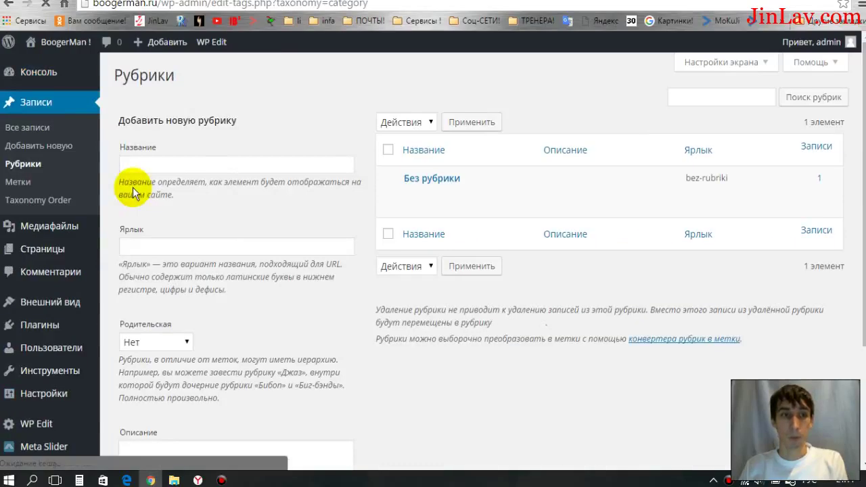
pyautogui.click(186, 163)
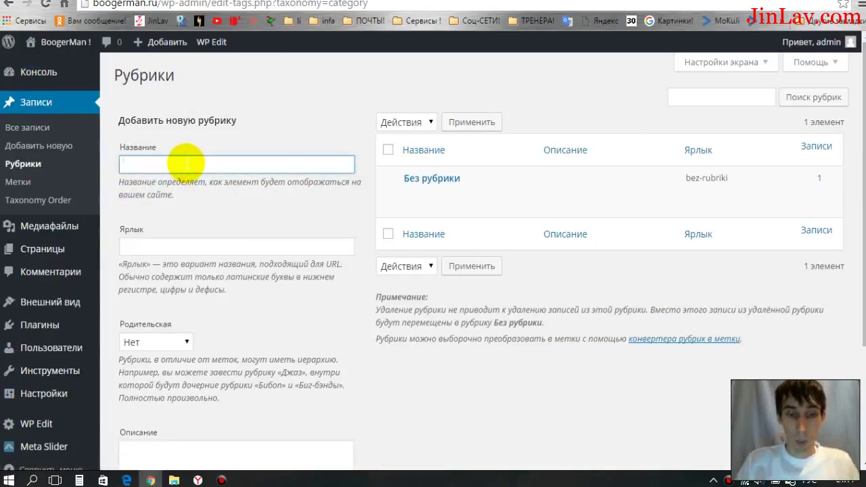
pyautogui.write('п')
pyautogui.write('р')
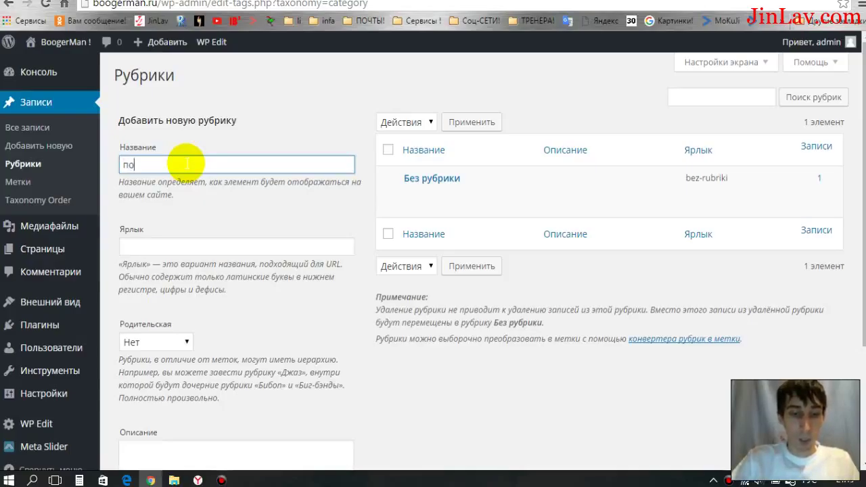
pyautogui.press('BackSpace')
pyautogui.press('BackSpace')
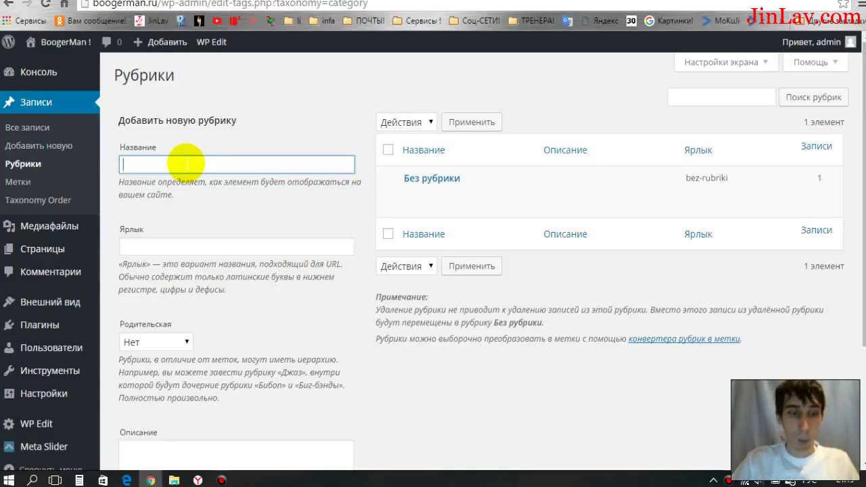
pyautogui.write('авто')
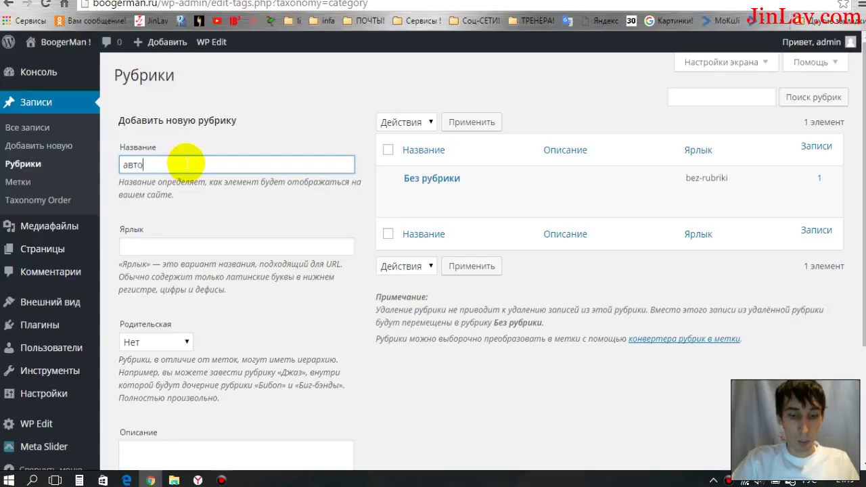
pyautogui.write('мобили')
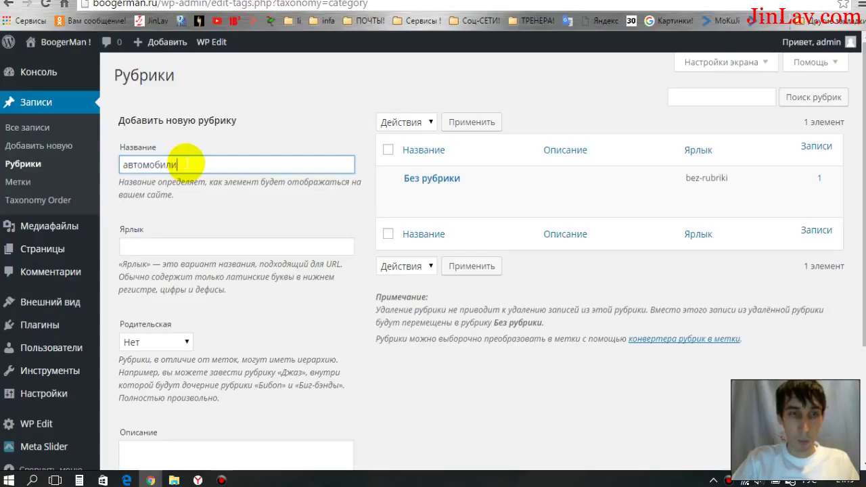
pyautogui.click(205, 208)
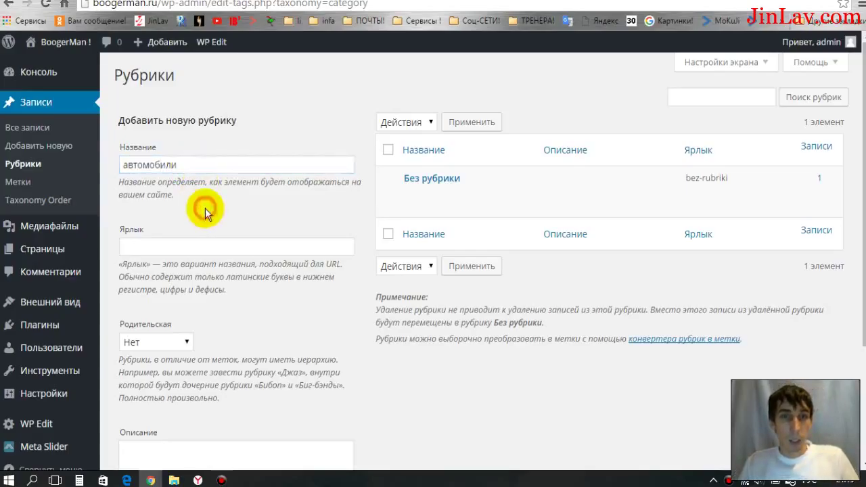
# - Add the "автомобили" category with its parent left at "Нет"
pyautogui.scroll(-1, 205, 208)
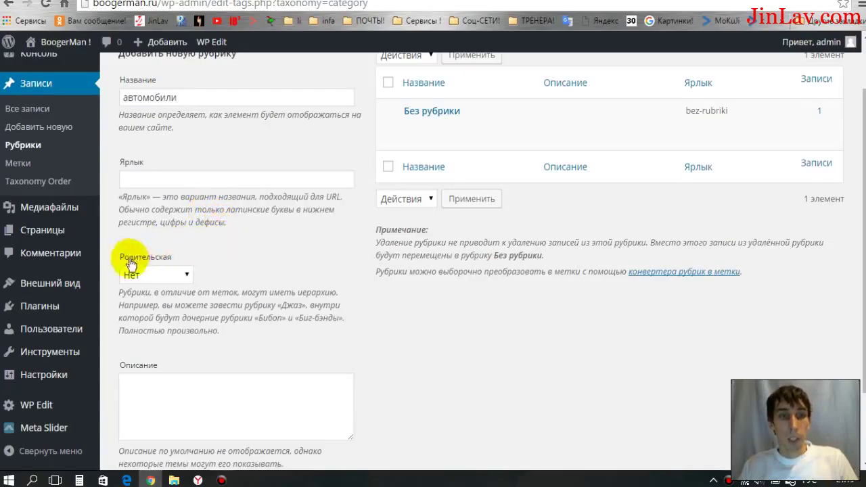
pyautogui.click(187, 276)
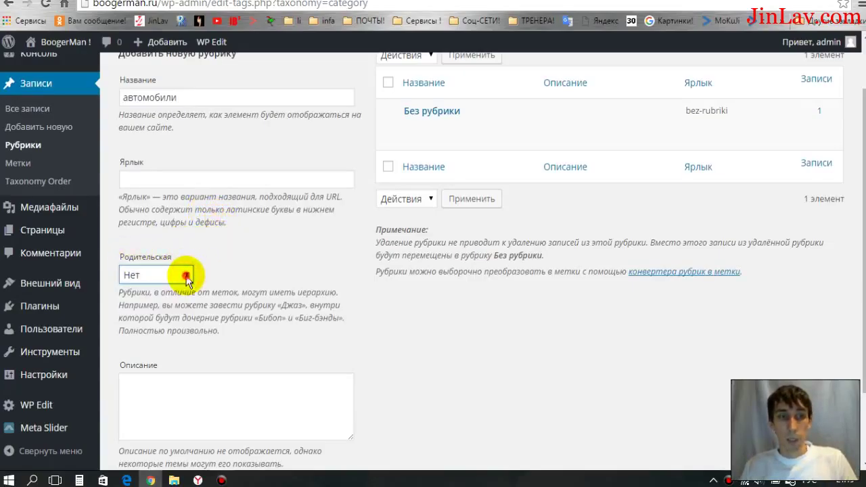
pyautogui.scroll(1, 230, 252)
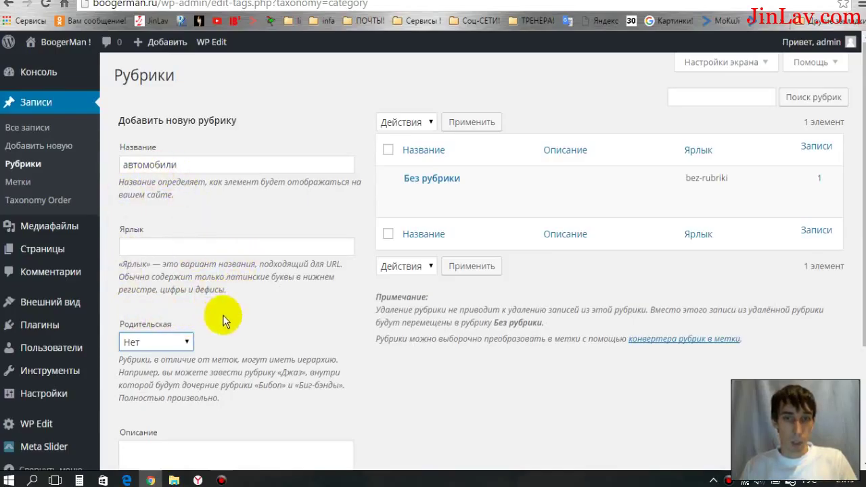
pyautogui.scroll(-1, 226, 321)
pyautogui.scroll(-1, 221, 301)
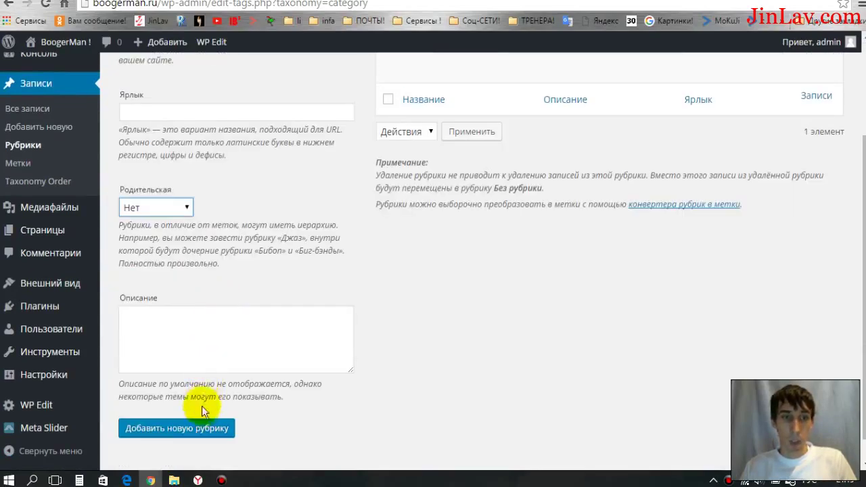
pyautogui.click(202, 428)
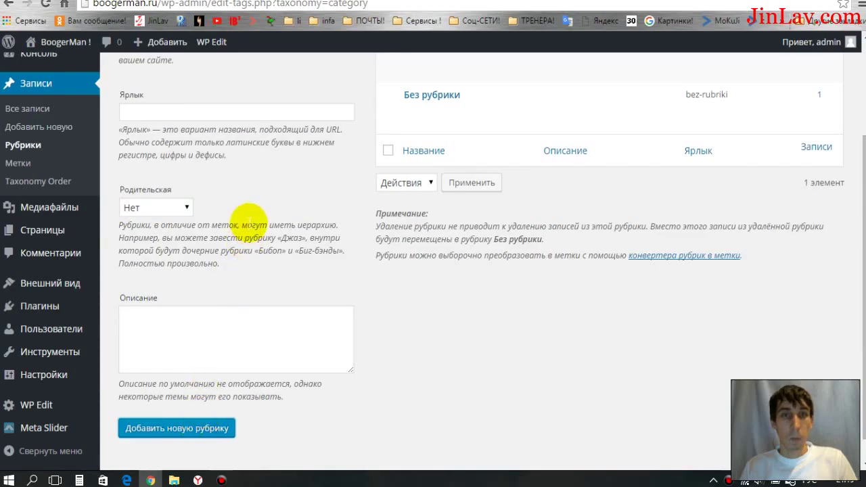
# - Add another top-level category named "покраска машин"
pyautogui.scroll(2, 248, 224)
pyautogui.click(193, 164)
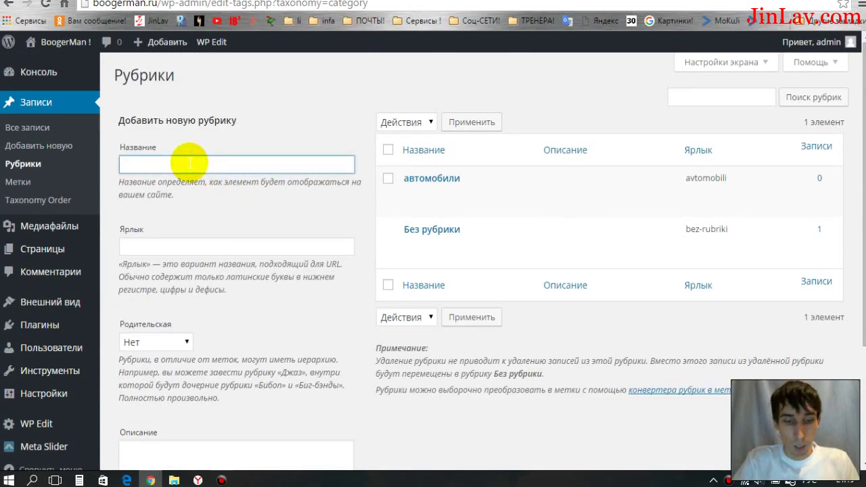
pyautogui.write('покраска')
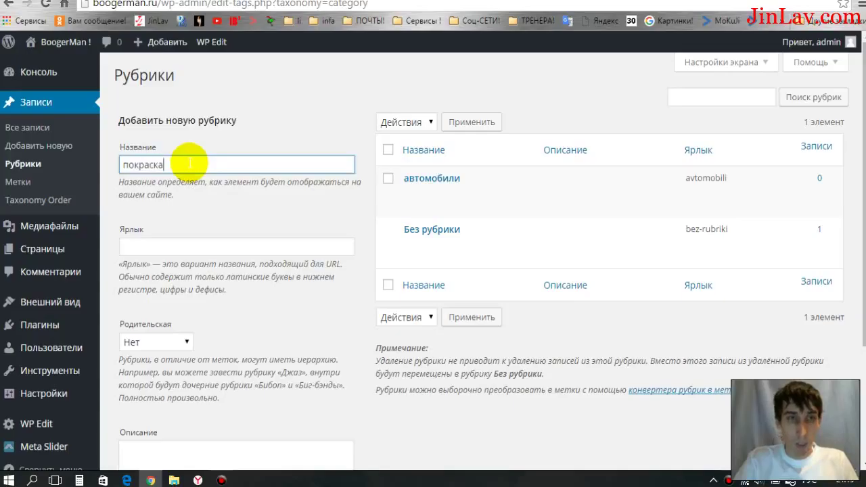
pyautogui.write(' маш')
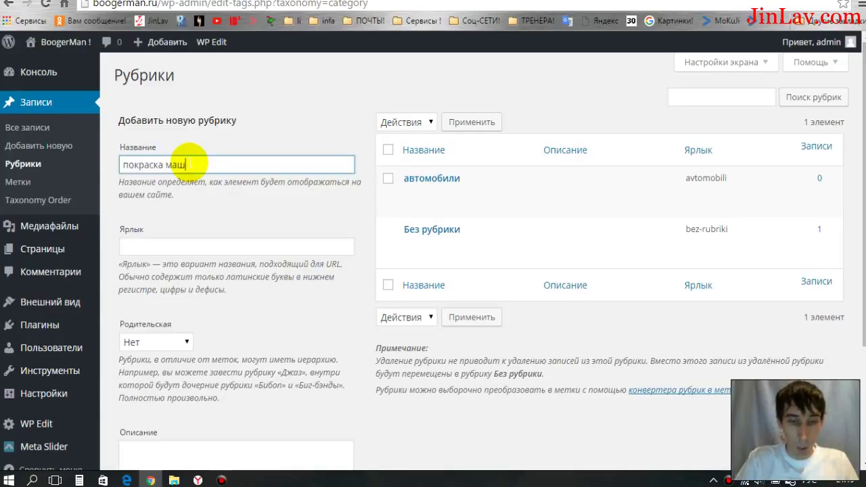
pyautogui.write('ин')
pyautogui.click(223, 203)
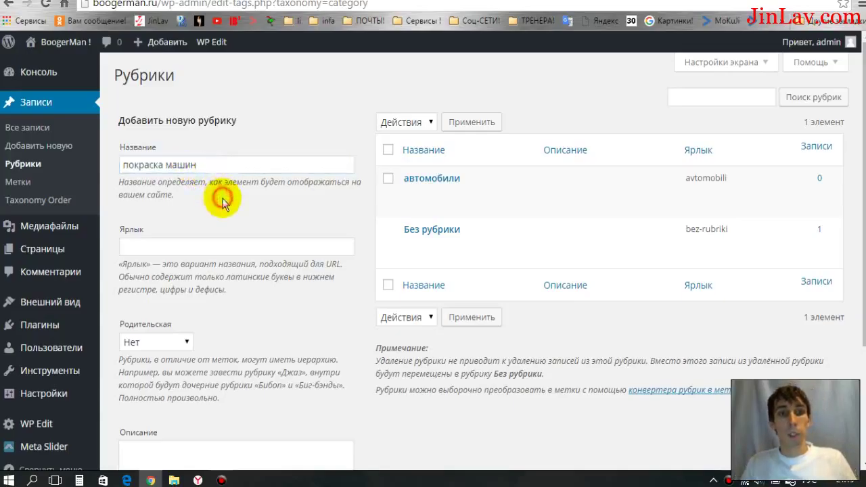
pyautogui.scroll(-2, 224, 202)
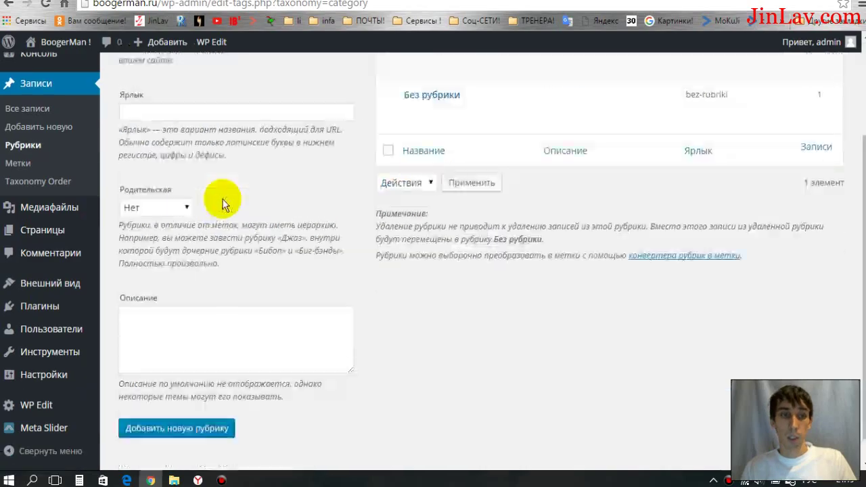
pyautogui.click(166, 443)
pyautogui.scroll(2, 212, 348)
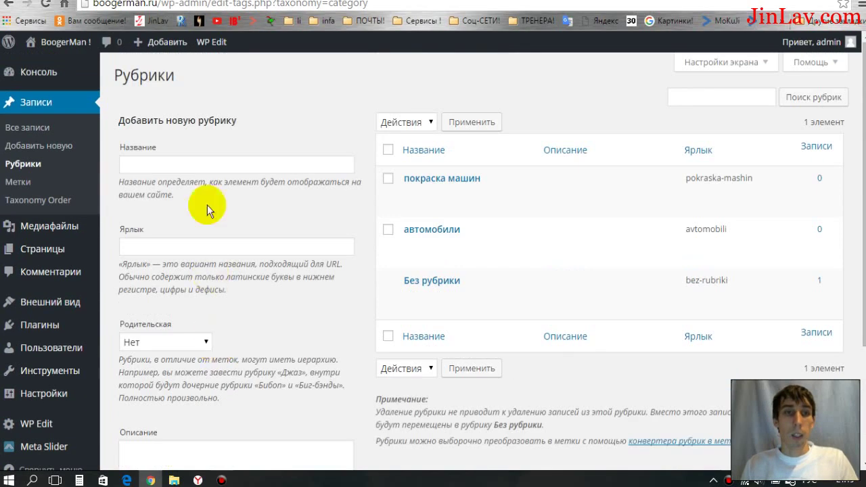
# - Add a third top-level category named "кожаный салон"
pyautogui.click(184, 166)
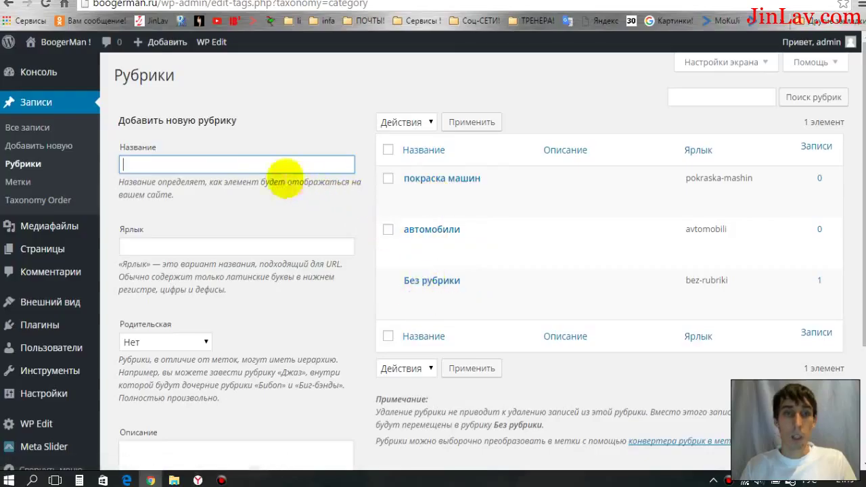
pyautogui.click(257, 166)
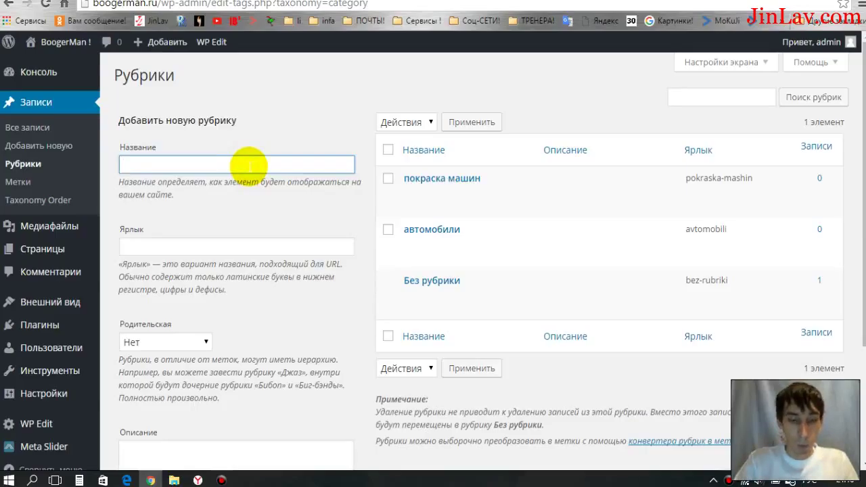
pyautogui.write('кожан')
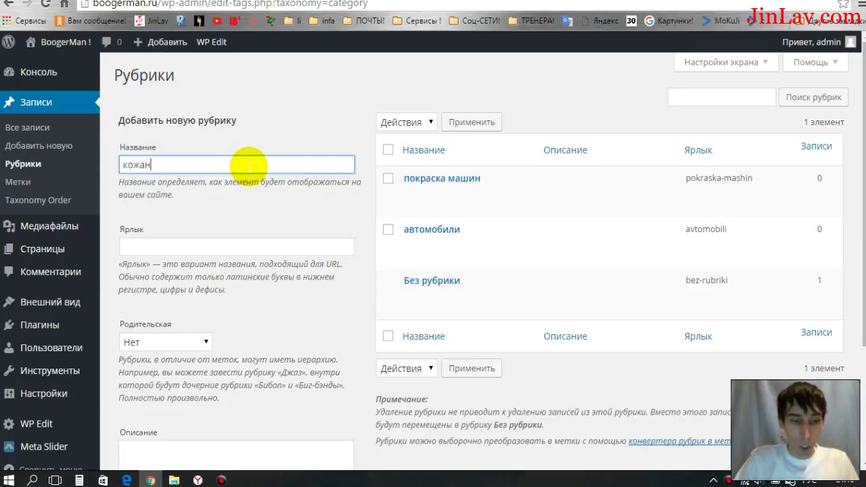
pyautogui.write('ый салон')
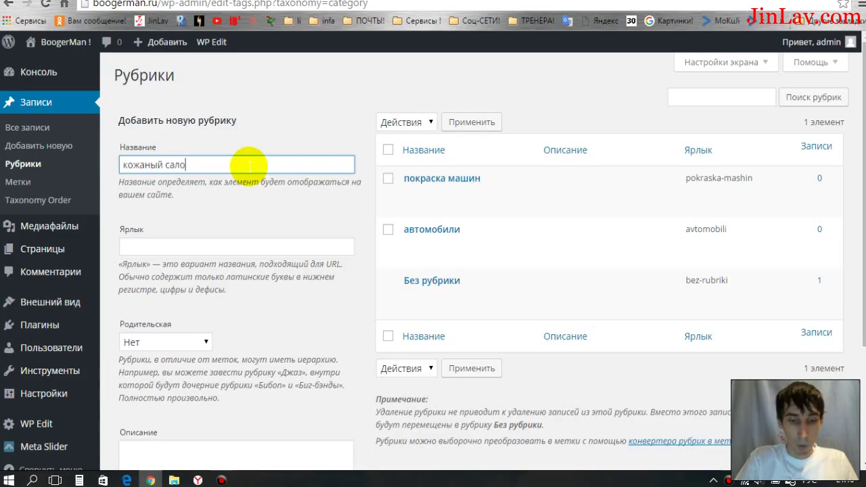
pyautogui.click(251, 213)
pyautogui.scroll(-3, 251, 213)
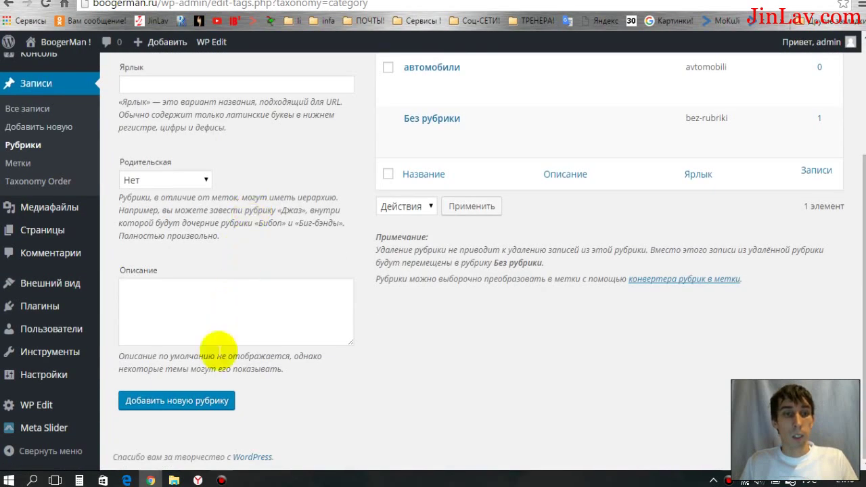
pyautogui.click(197, 406)
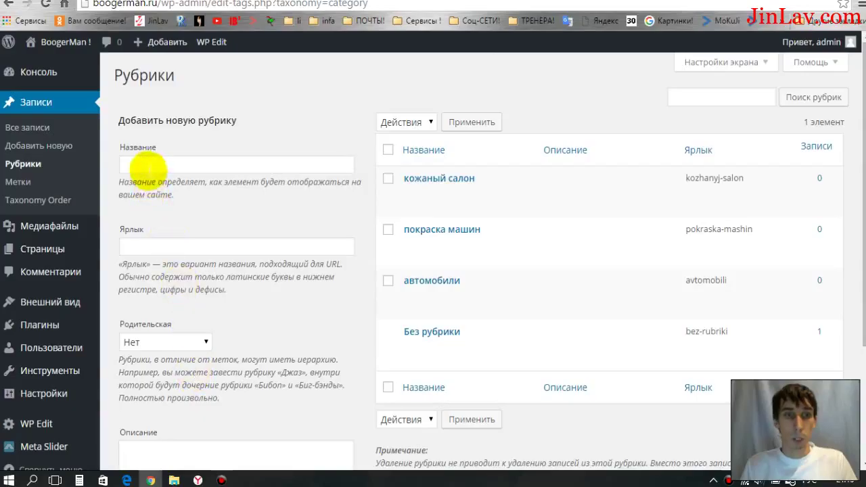
# - Enter "зимние шины" as the name of the next new category
pyautogui.click(145, 166)
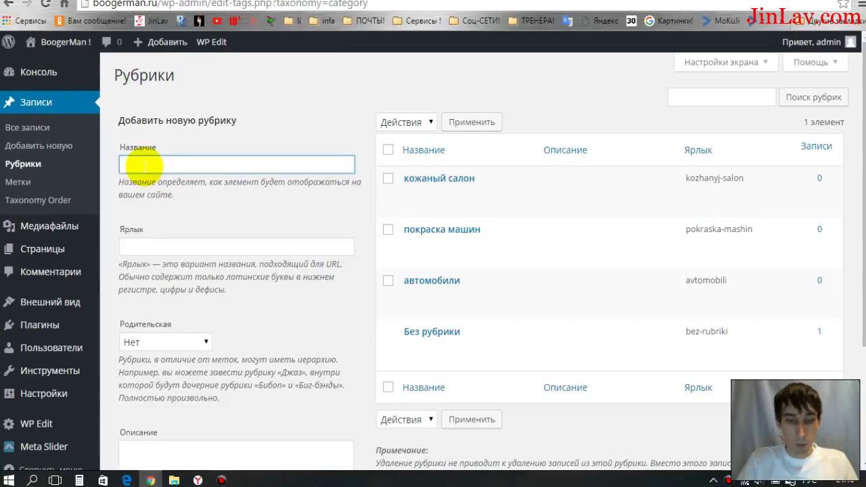
pyautogui.write('зимние')
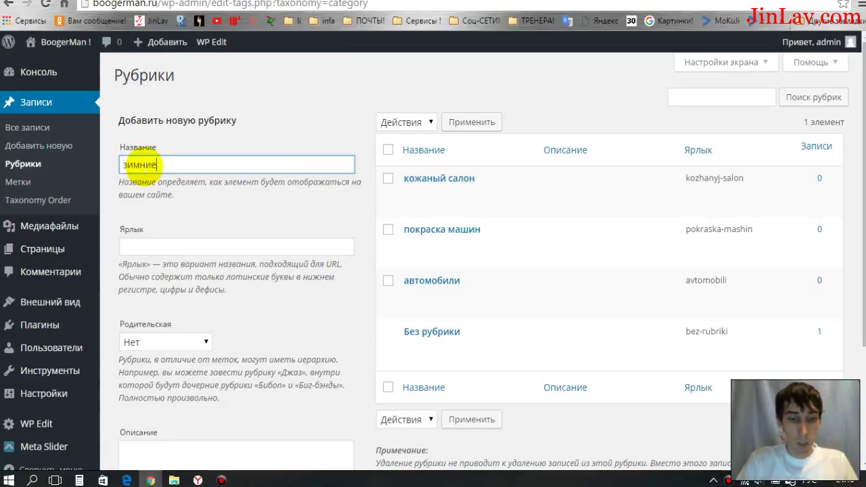
pyautogui.write(' шины')
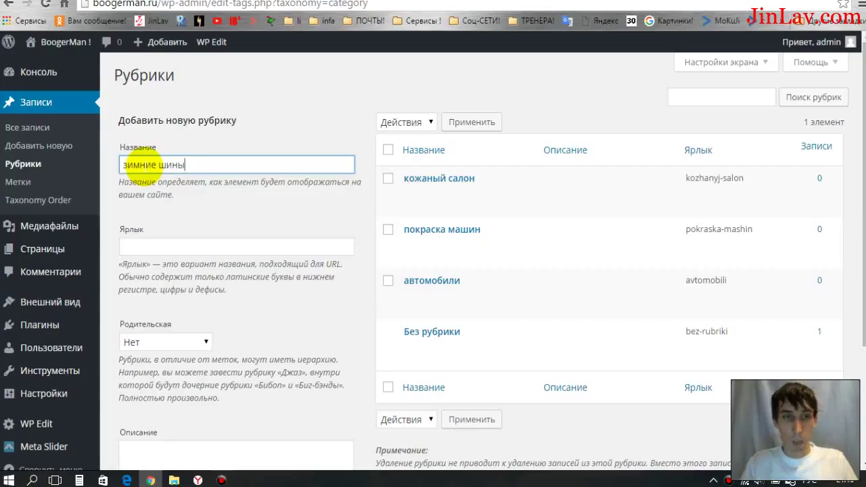
pyautogui.click(193, 197)
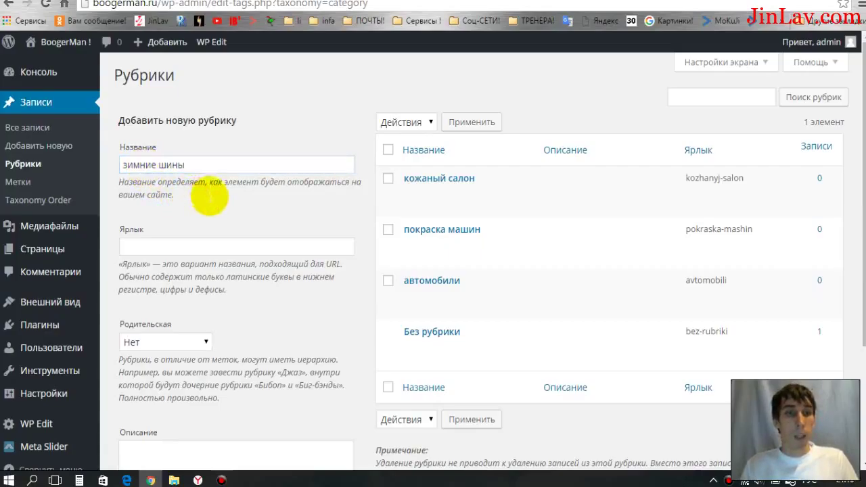
# - Set "автомобили" as the parent of the "зимние шины" category and add it
pyautogui.scroll(-1, 210, 196)
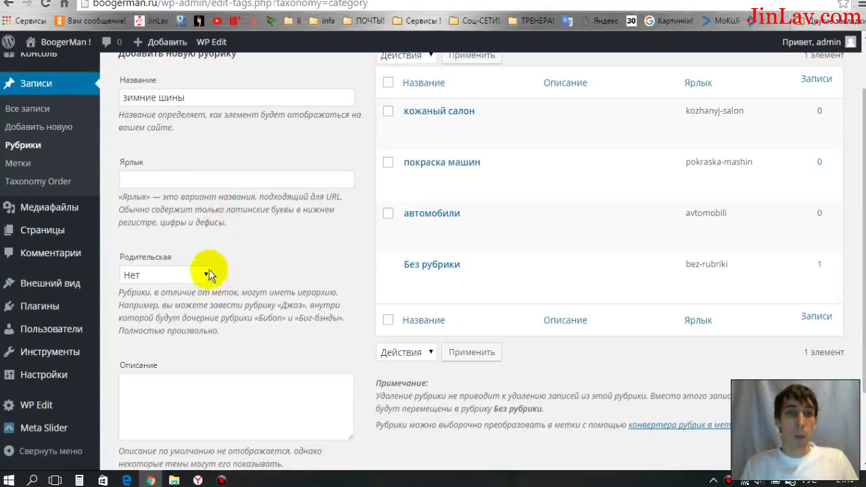
pyautogui.click(207, 276)
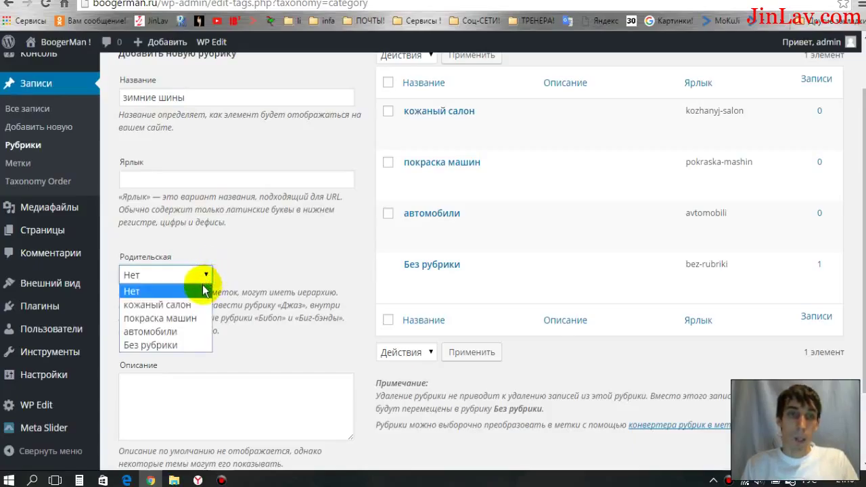
pyautogui.click(180, 333)
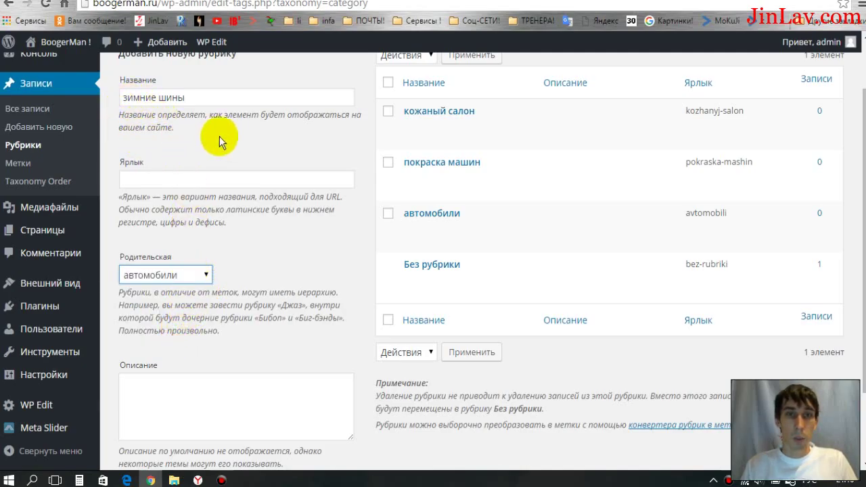
pyautogui.scroll(-2, 257, 278)
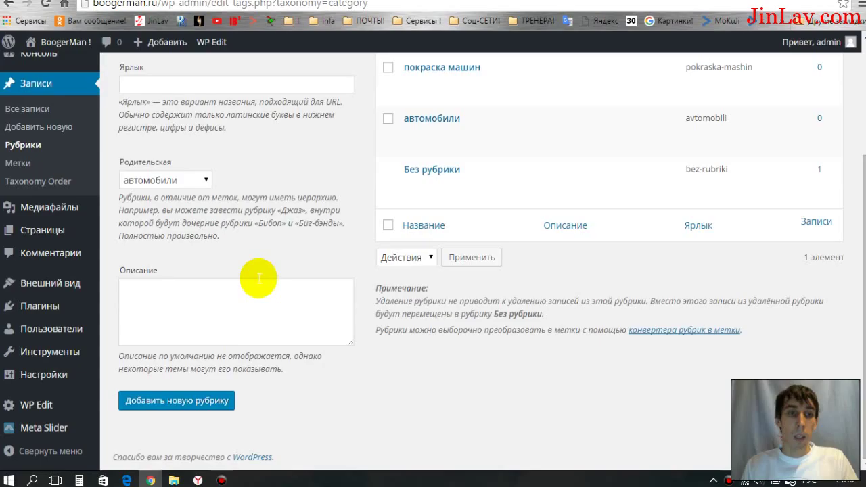
pyautogui.click(215, 412)
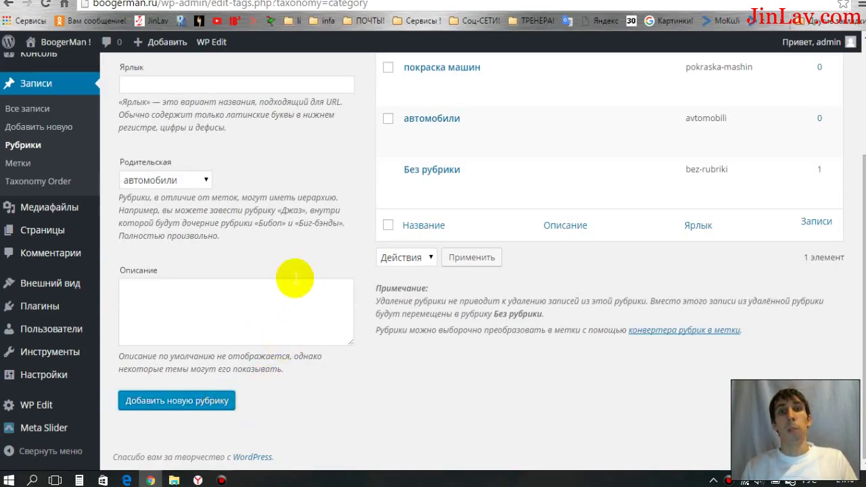
pyautogui.scroll(3, 346, 284)
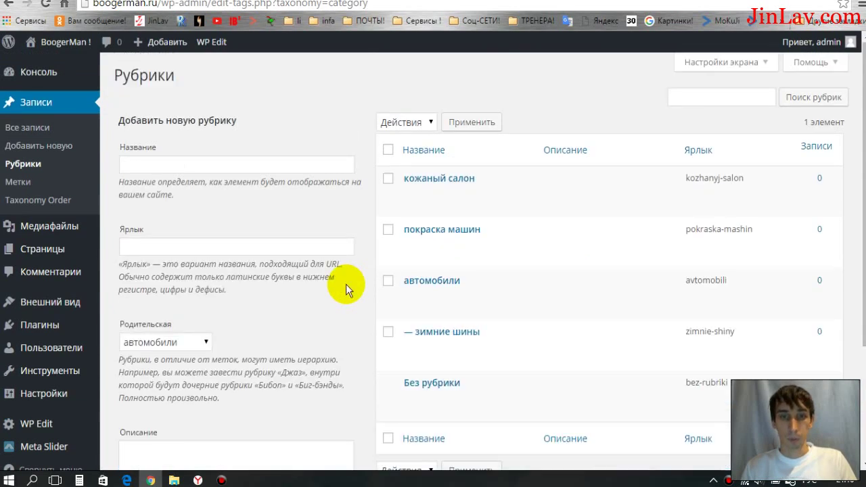
pyautogui.scroll(-3, 346, 285)
pyautogui.scroll(3, 346, 285)
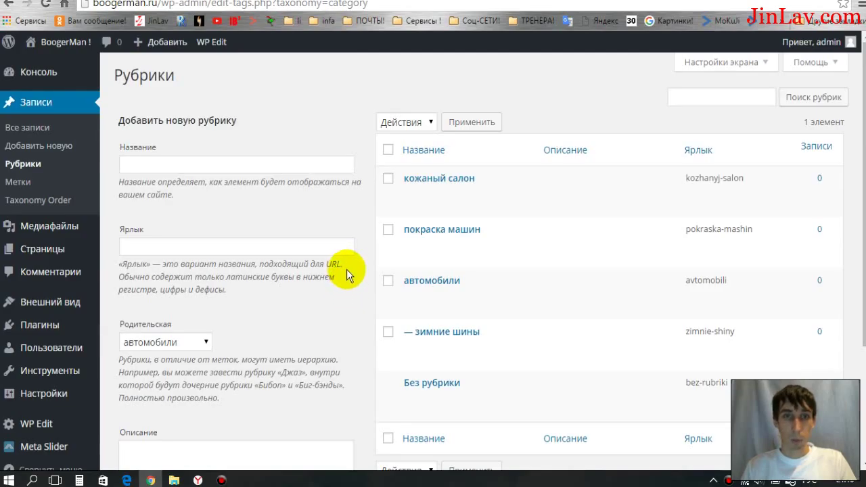
pyautogui.scroll(-3, 347, 271)
pyautogui.scroll(3, 332, 230)
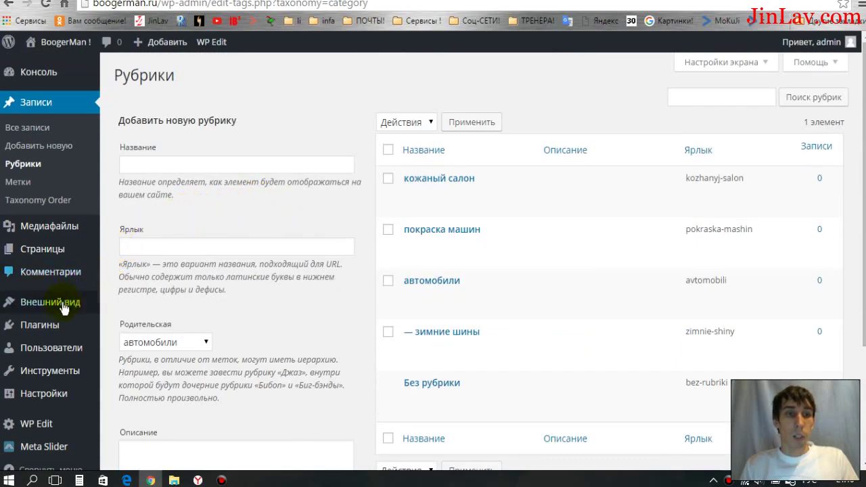
# - Go to the site's widget management page and delete the "Поиск" widget from "Правый сайдбар"
pyautogui.moveTo(60, 309)
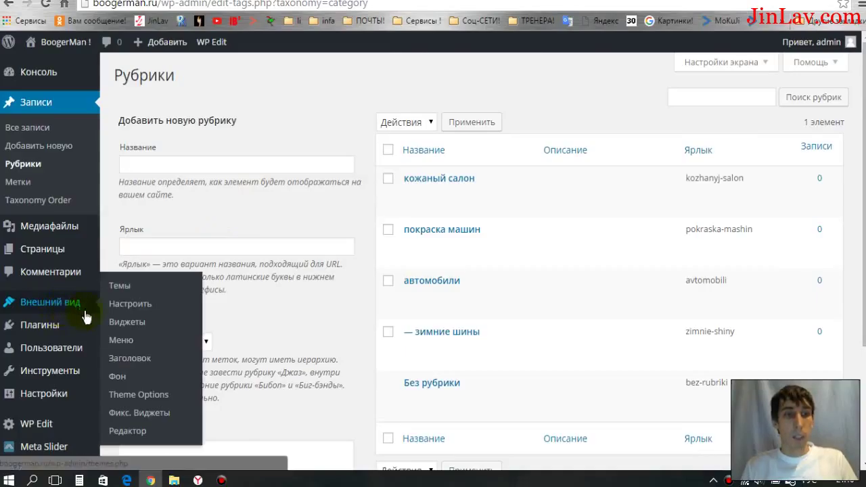
pyautogui.click(118, 323)
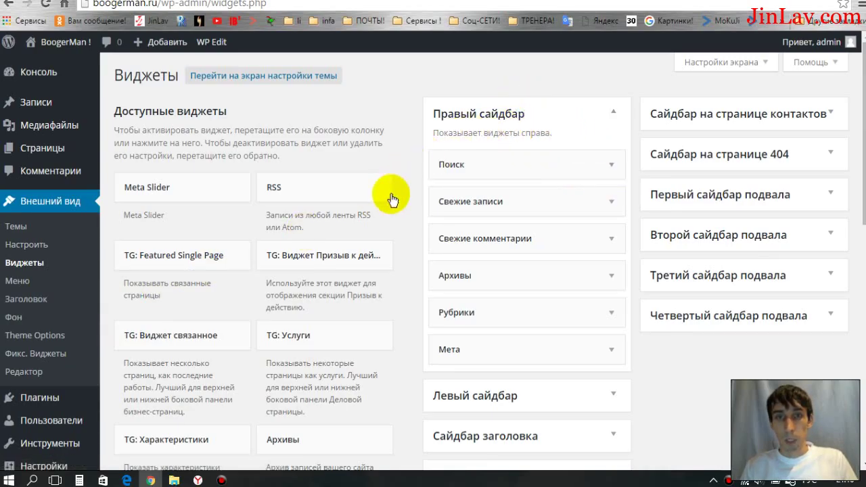
pyautogui.scroll(-3, 392, 223)
pyautogui.scroll(3, 396, 251)
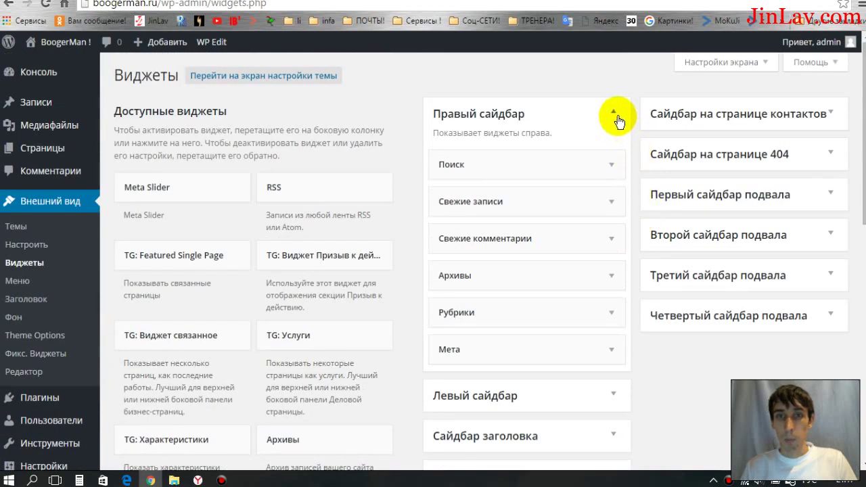
pyautogui.click(611, 168)
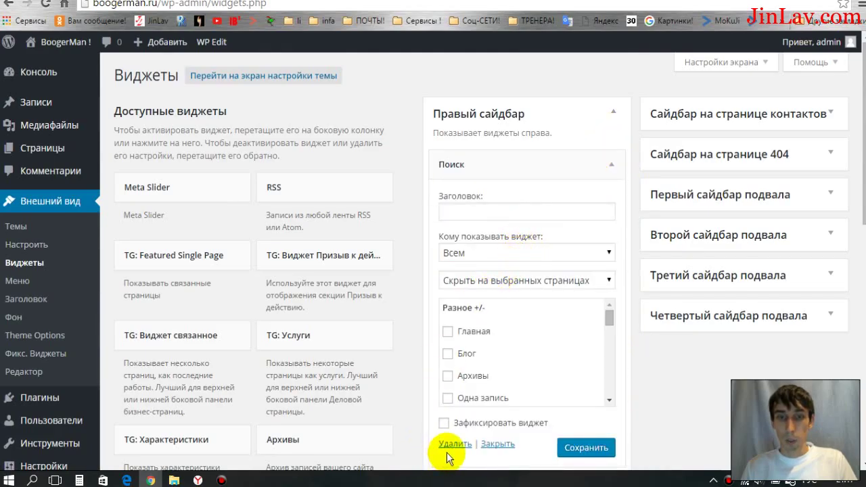
pyautogui.click(450, 445)
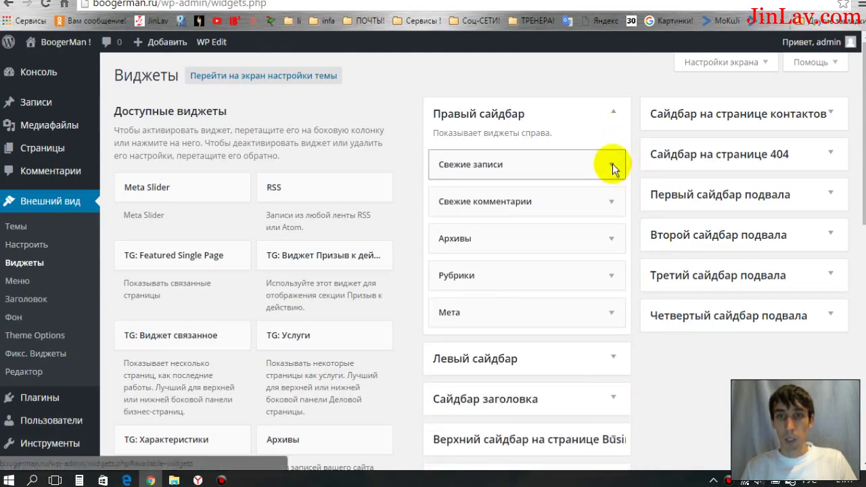
# - Delete the "Свежие записи" widget from "Правый сайдбар"
pyautogui.click(613, 167)
pyautogui.scroll(-5, 456, 389)
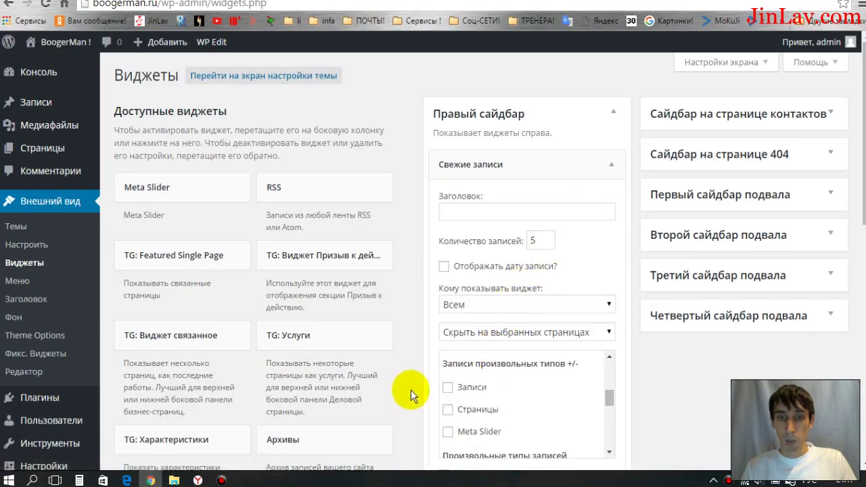
pyautogui.scroll(-2, 410, 390)
pyautogui.click(445, 359)
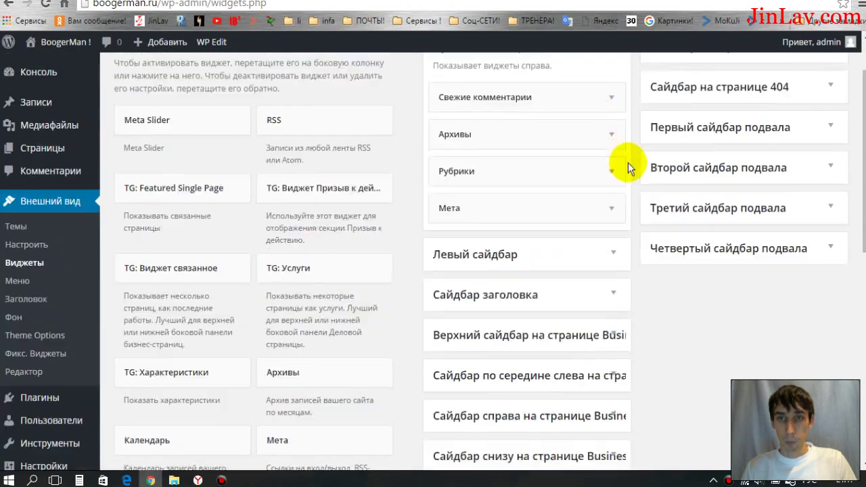
# - Delete the "Свежие комментарии" and "Архивы" widgets from "Правый сайдбар"
pyautogui.scroll(1, 620, 166)
pyautogui.click(615, 168)
pyautogui.scroll(-3, 416, 301)
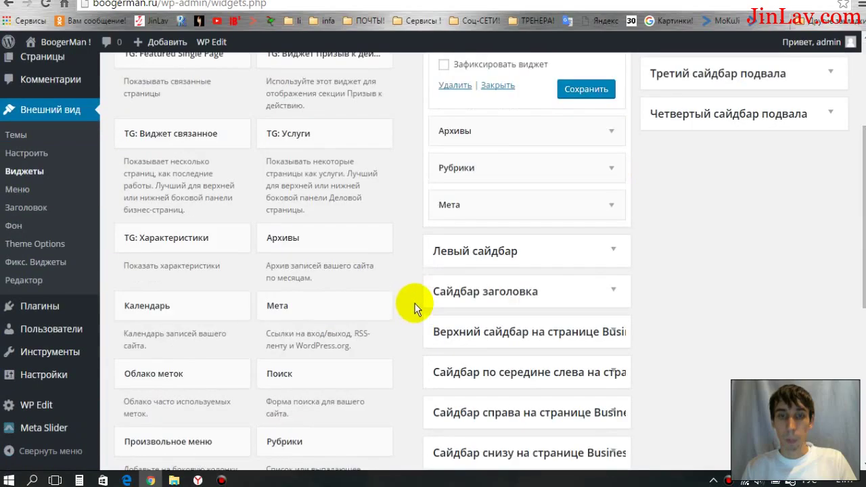
pyautogui.scroll(3, 457, 108)
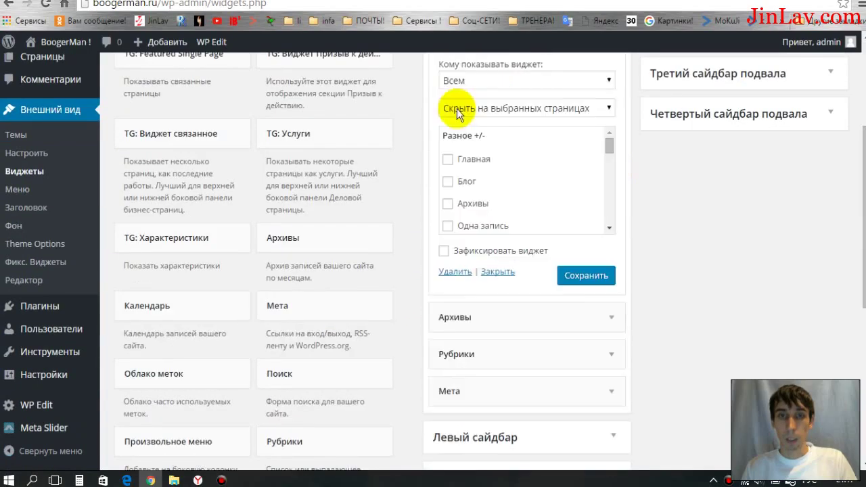
pyautogui.click(450, 271)
pyautogui.scroll(3, 647, 227)
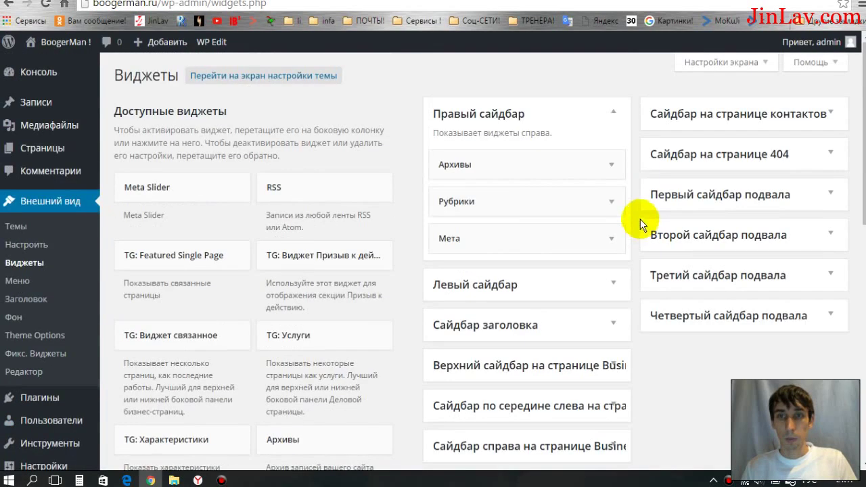
pyautogui.click(612, 166)
pyautogui.scroll(-2, 426, 328)
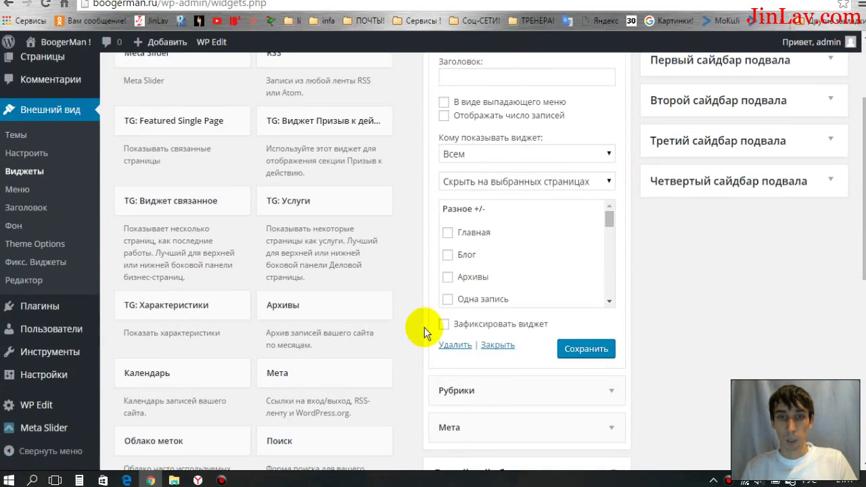
pyautogui.click(451, 344)
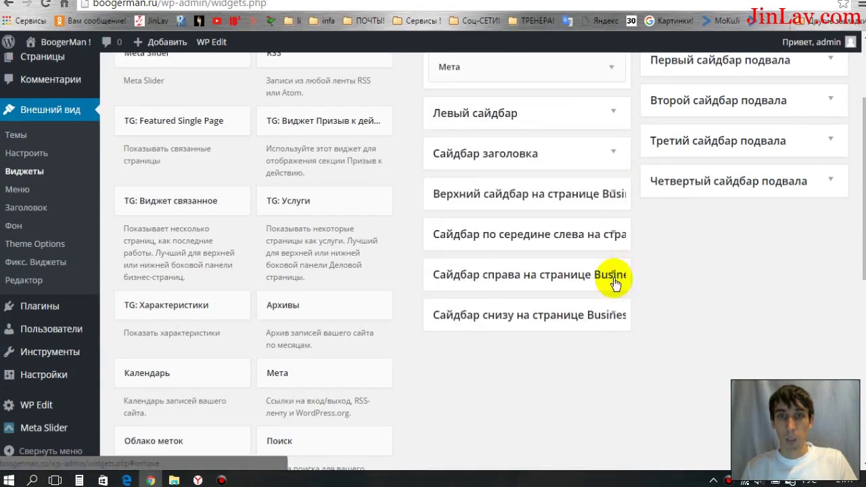
# - Delete the "Рубрики" and "Мета" widgets from "Правый сайдбар"
pyautogui.scroll(2, 616, 257)
pyautogui.click(614, 166)
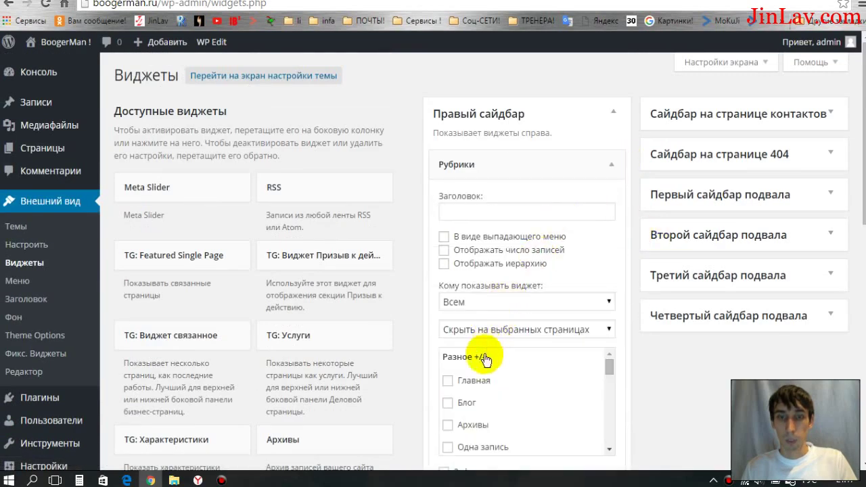
pyautogui.scroll(-3, 427, 352)
pyautogui.click(445, 358)
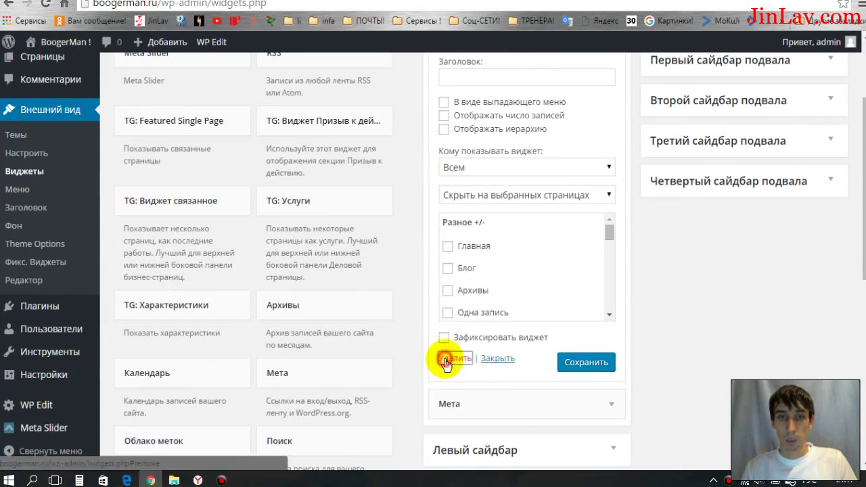
pyautogui.scroll(2, 605, 203)
pyautogui.click(610, 170)
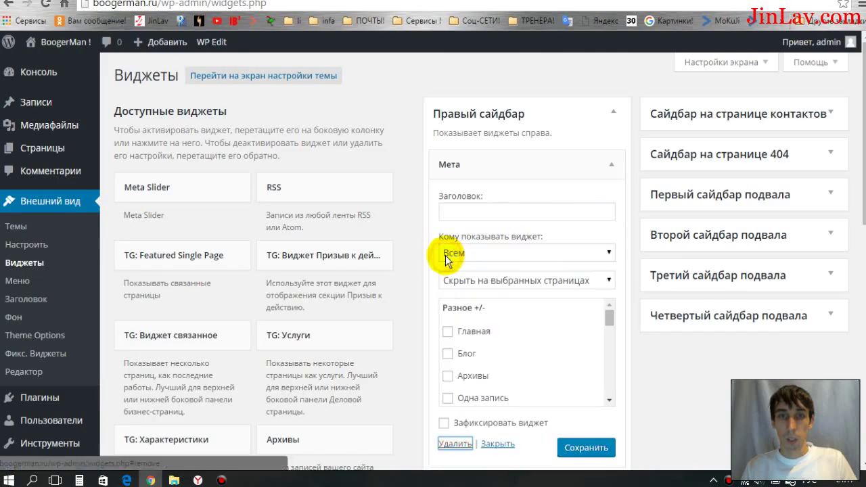
pyautogui.click(453, 444)
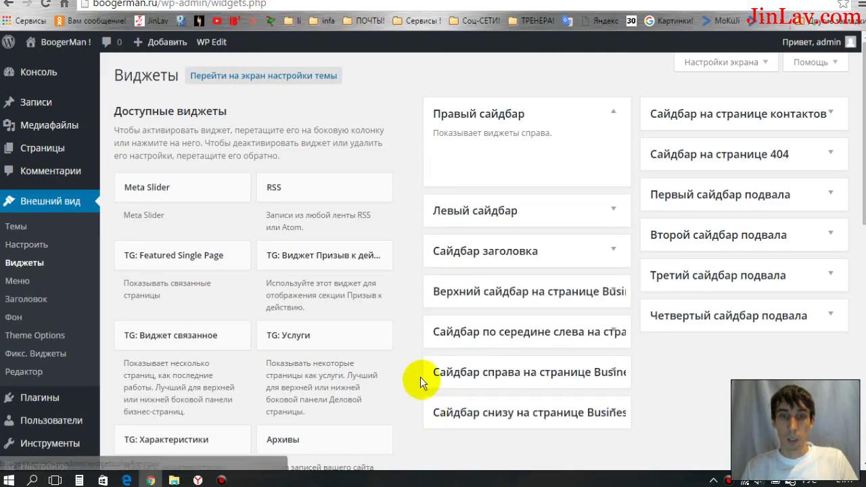
# - Collapse the "Правый сайдбар" widget area and expand "Левый сайдбар"
pyautogui.scroll(-2, 414, 361)
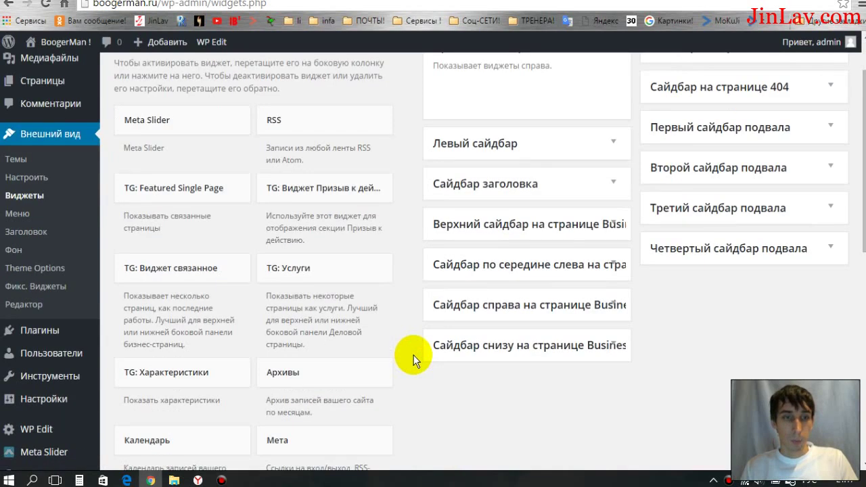
pyautogui.scroll(-2, 414, 361)
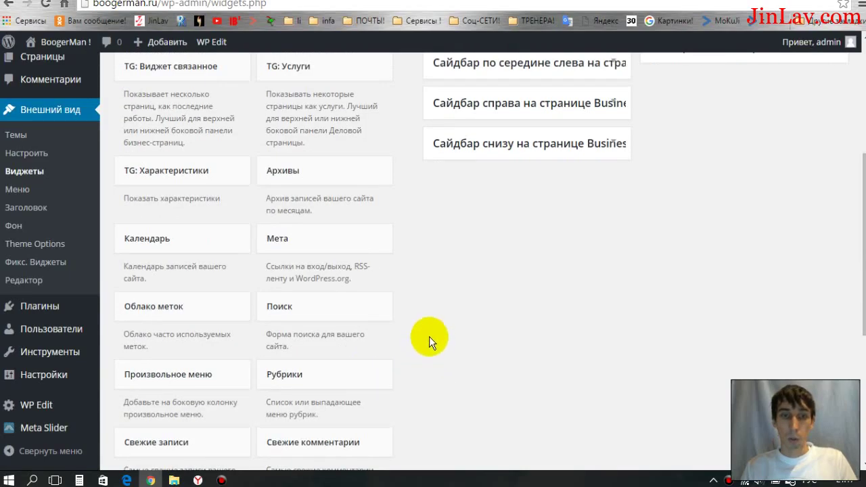
pyautogui.scroll(4, 429, 343)
pyautogui.click(613, 114)
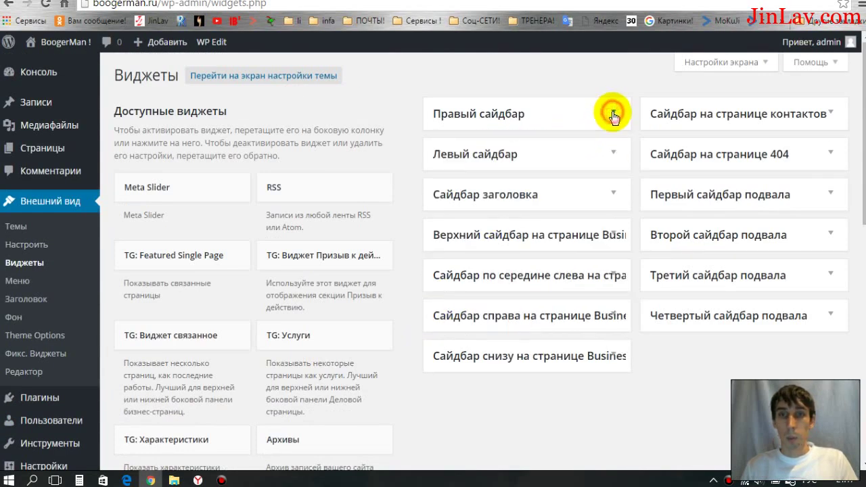
pyautogui.click(615, 154)
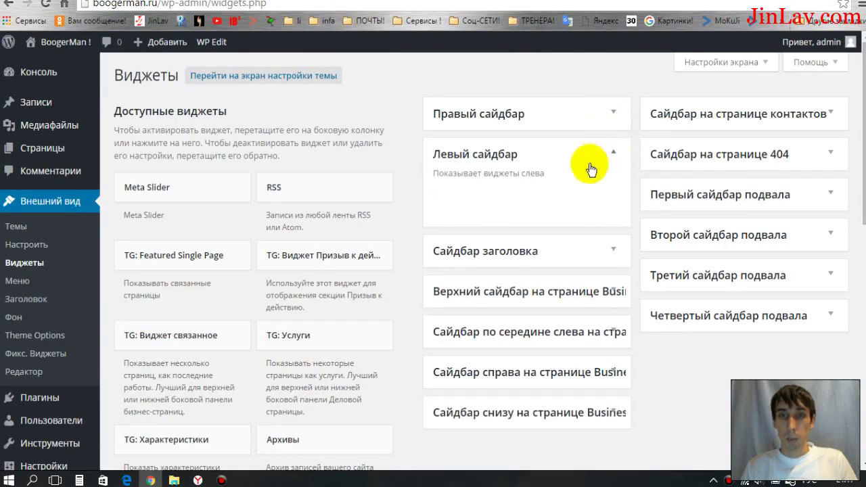
# - Add the "Рубрики" widget from the available widgets to "Левый сайдбар"
pyautogui.scroll(-3, 406, 247)
pyautogui.scroll(-2, 404, 246)
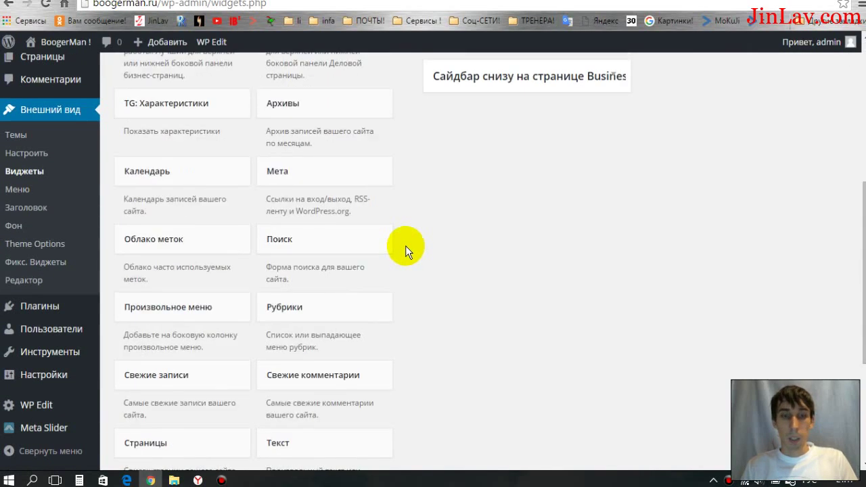
pyautogui.scroll(-1, 420, 268)
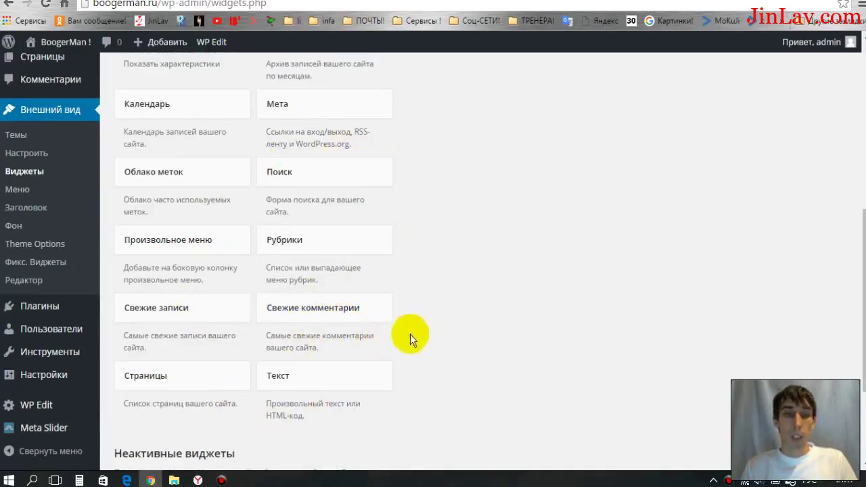
pyautogui.scroll(1, 439, 268)
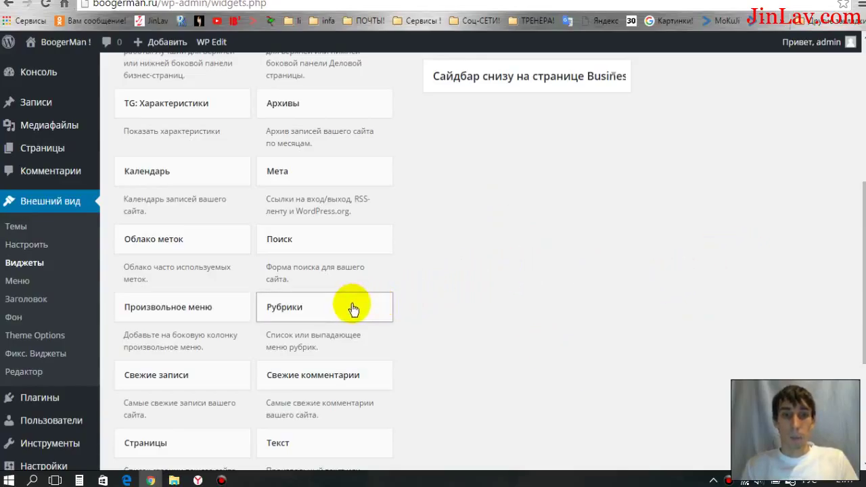
pyautogui.moveTo(358, 304); pyautogui.dragTo(499, 201)
pyautogui.scroll(5, 454, 264)
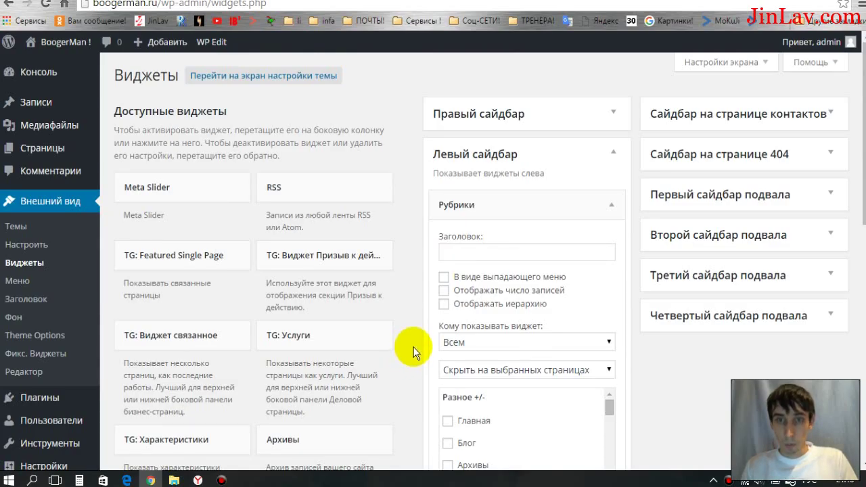
pyautogui.scroll(-2, 413, 352)
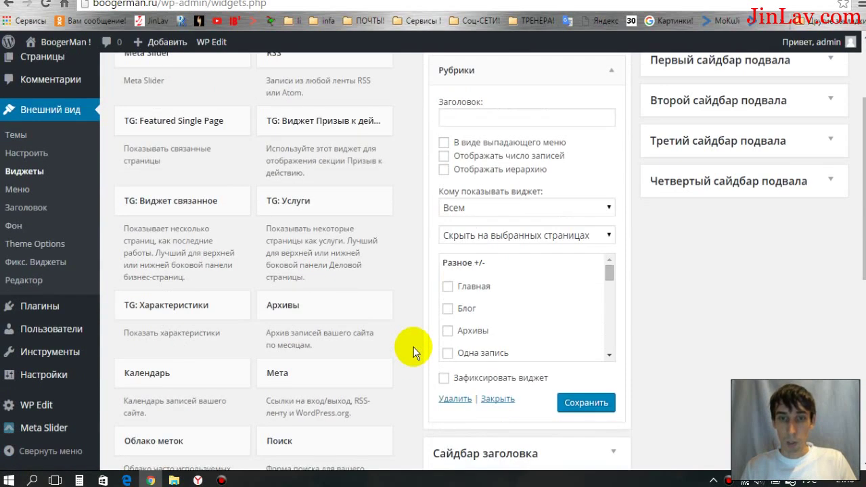
pyautogui.scroll(-1, 414, 353)
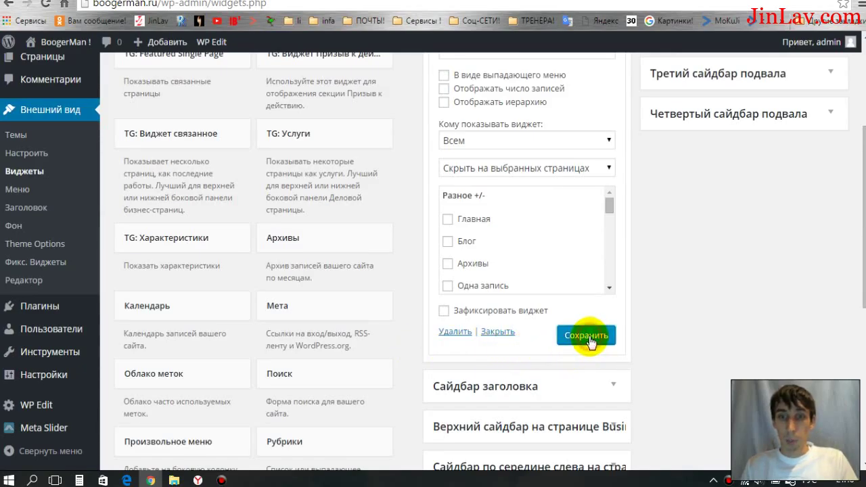
pyautogui.scroll(-2, 415, 368)
pyautogui.scroll(-2, 411, 369)
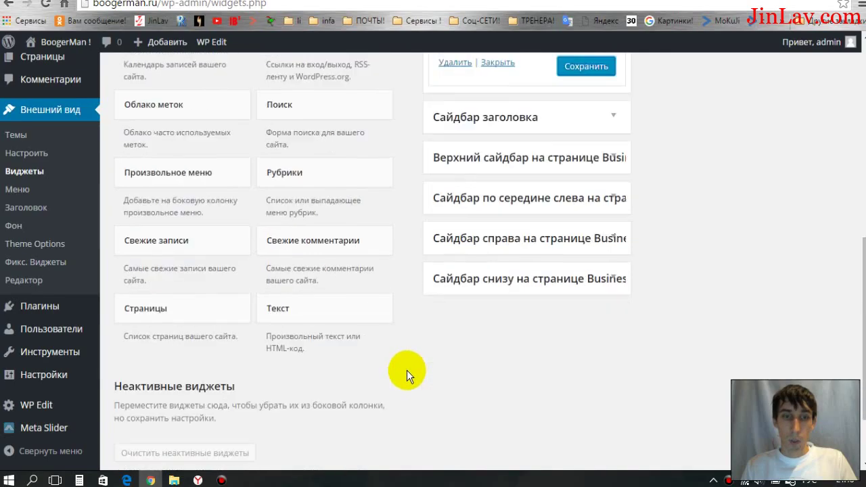
pyautogui.scroll(1, 406, 319)
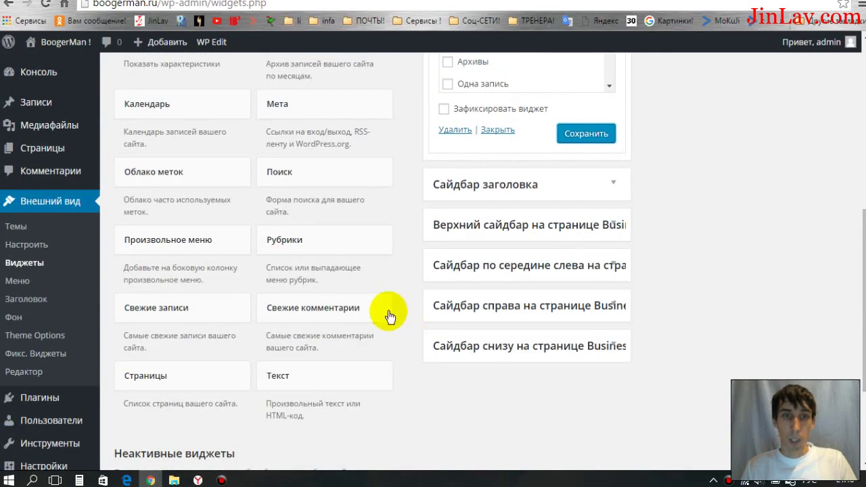
pyautogui.click(301, 242)
pyautogui.scroll(-1, 310, 366)
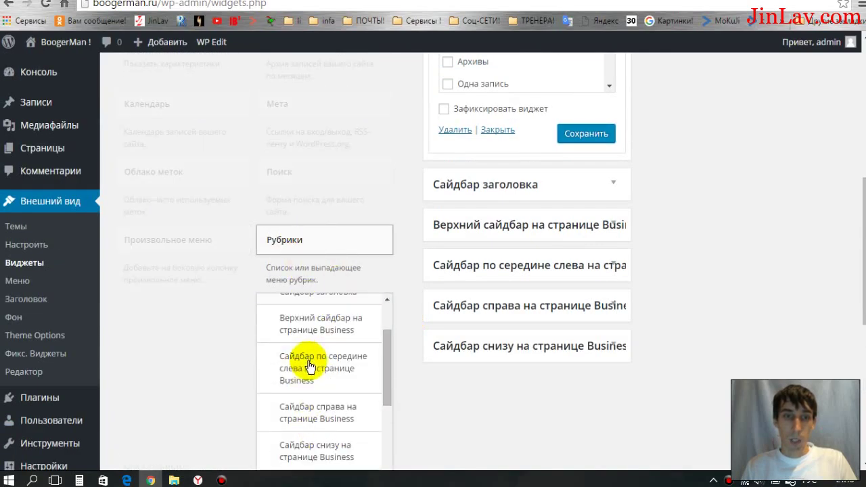
pyautogui.scroll(2, 309, 367)
pyautogui.scroll(-2, 304, 368)
pyautogui.scroll(-4, 311, 343)
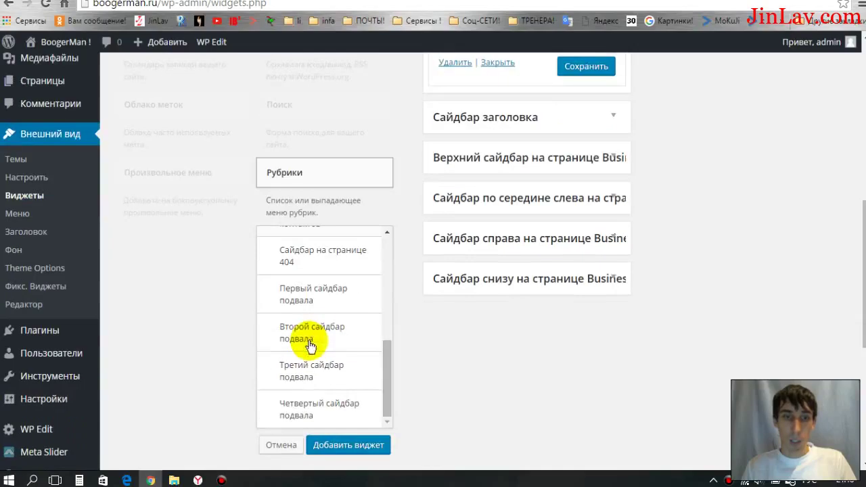
pyautogui.click(311, 291)
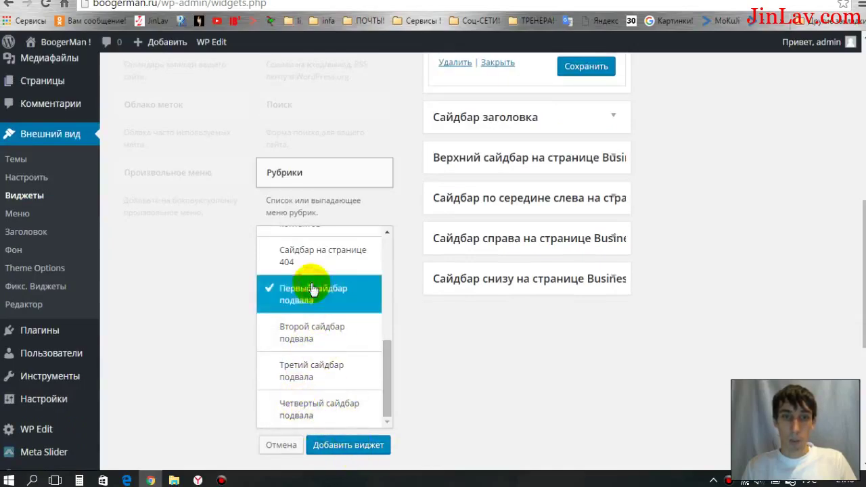
pyautogui.click(281, 446)
pyautogui.scroll(7, 518, 400)
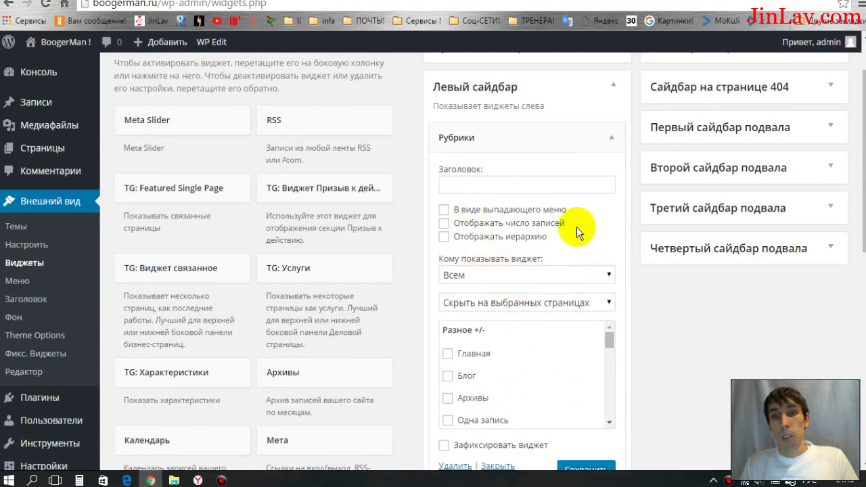
pyautogui.scroll(-1, 640, 385)
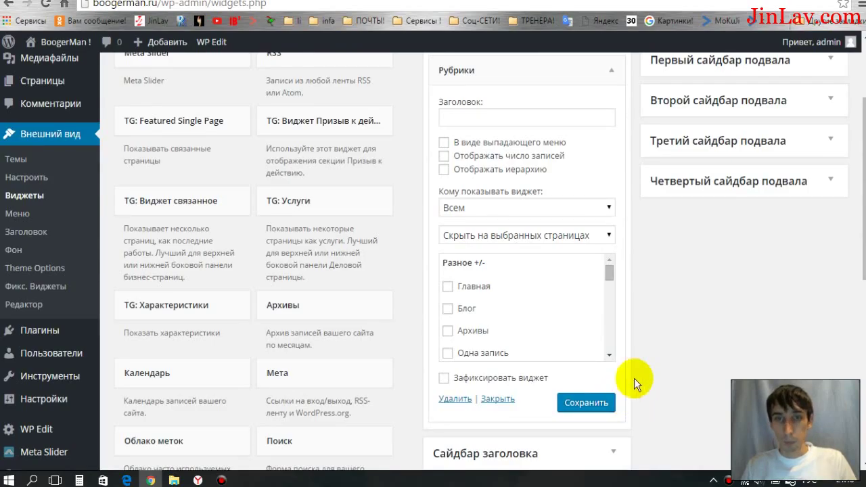
# - Create a new post from the site's dashboard and title it "вышло 10 новых автомобилей"
pyautogui.scroll(1, 641, 336)
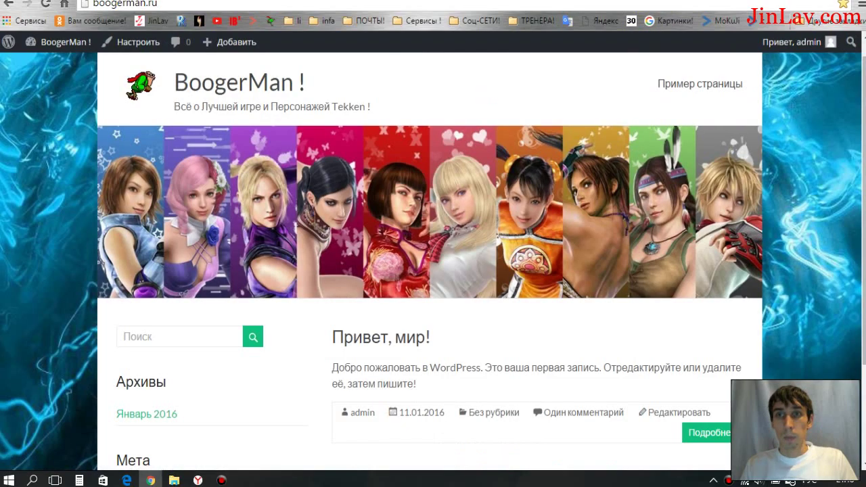
pyautogui.click(43, 42)
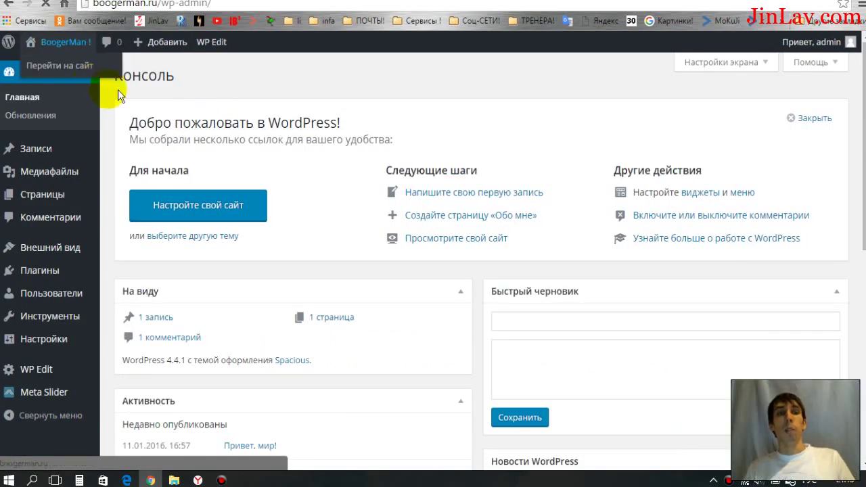
pyautogui.moveTo(158, 51)
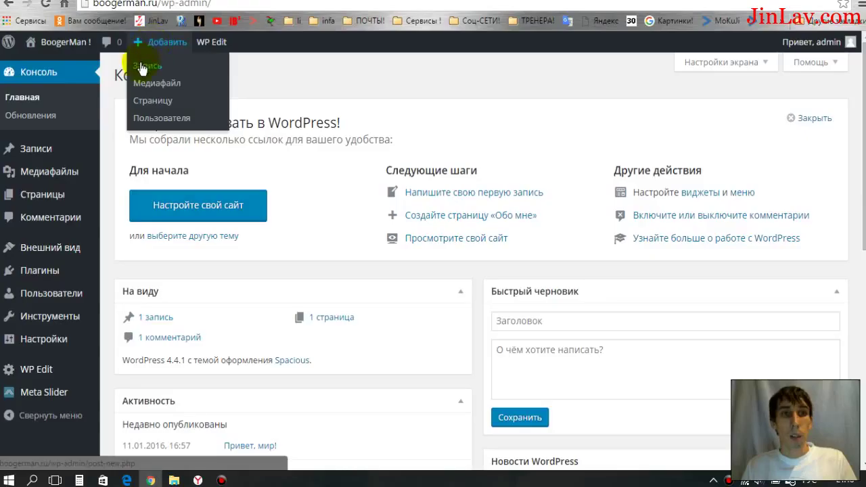
pyautogui.click(140, 66)
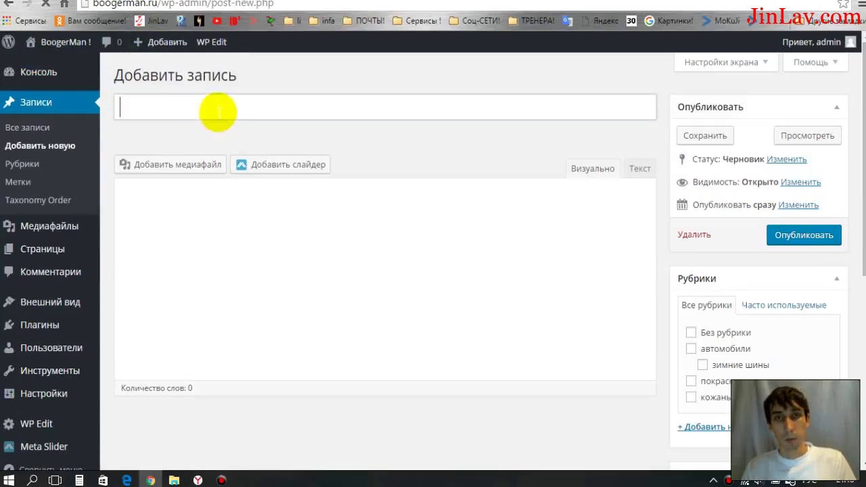
pyautogui.click(195, 102)
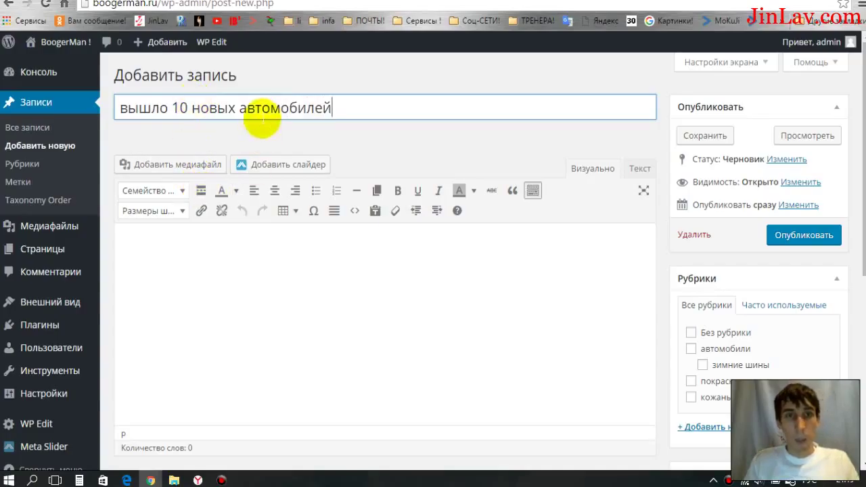
# - Copy the selected numbered list from the azoogle.ru article and paste it into the new post's body
pyautogui.click(261, 149)
pyautogui.click(237, 245)
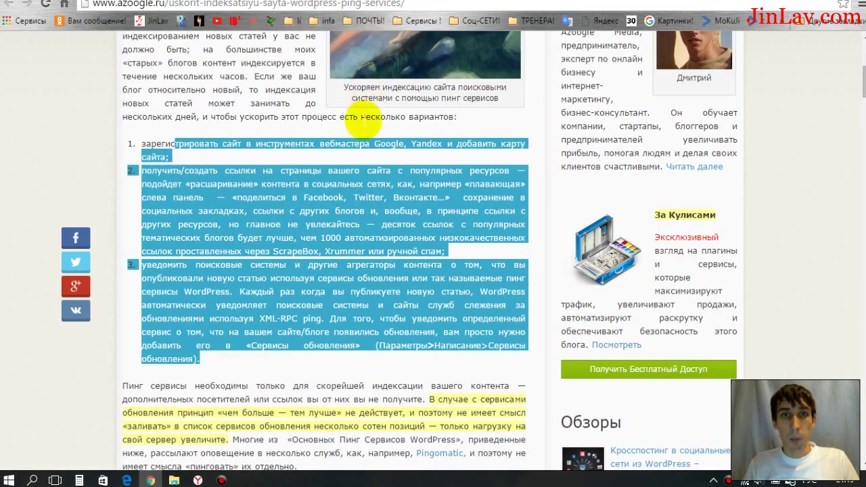
pyautogui.rightClick(352, 254)
pyautogui.click(372, 262)
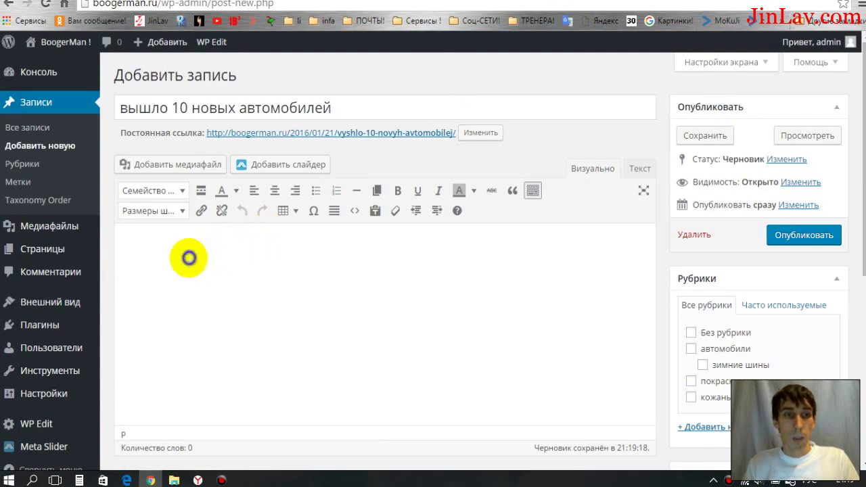
pyautogui.rightClick(186, 258)
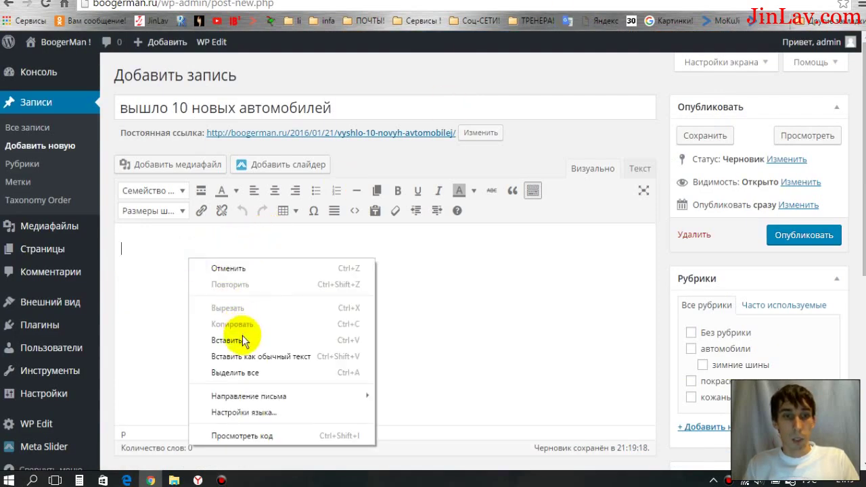
pyautogui.click(243, 340)
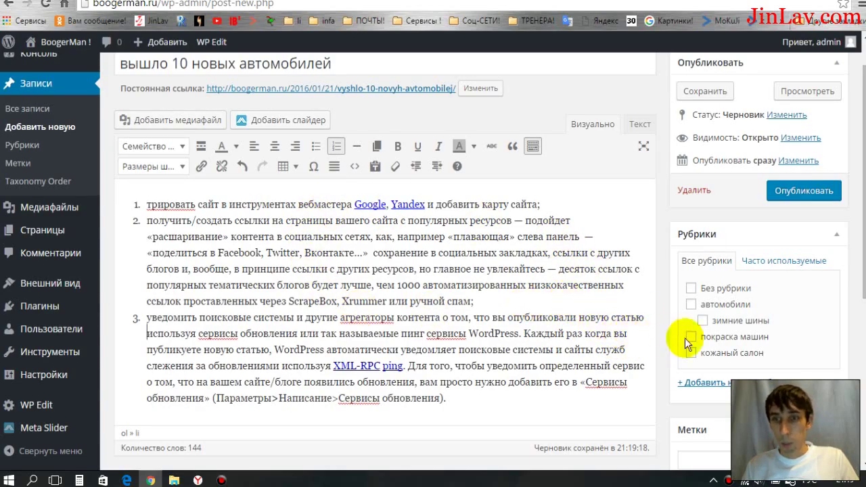
# - Assign the new post to the "автомобили" category
pyautogui.click(692, 306)
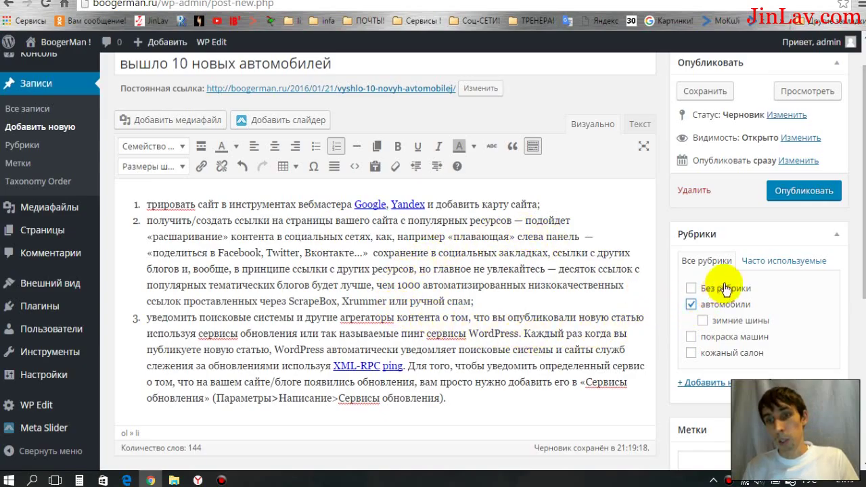
pyautogui.click(704, 321)
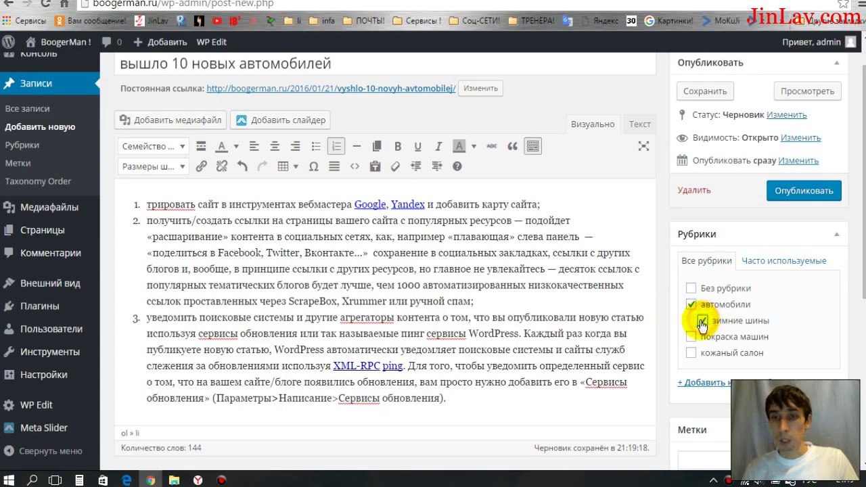
pyautogui.click(692, 355)
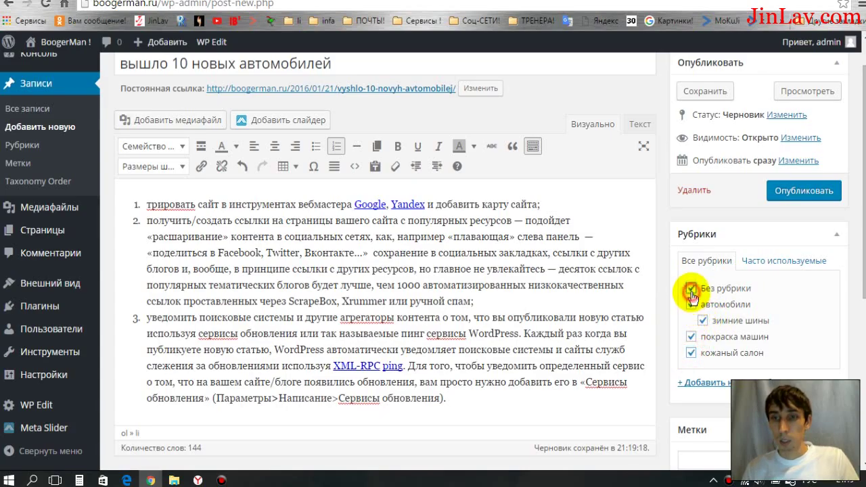
pyautogui.click(693, 290)
pyautogui.click(692, 289)
pyautogui.click(702, 320)
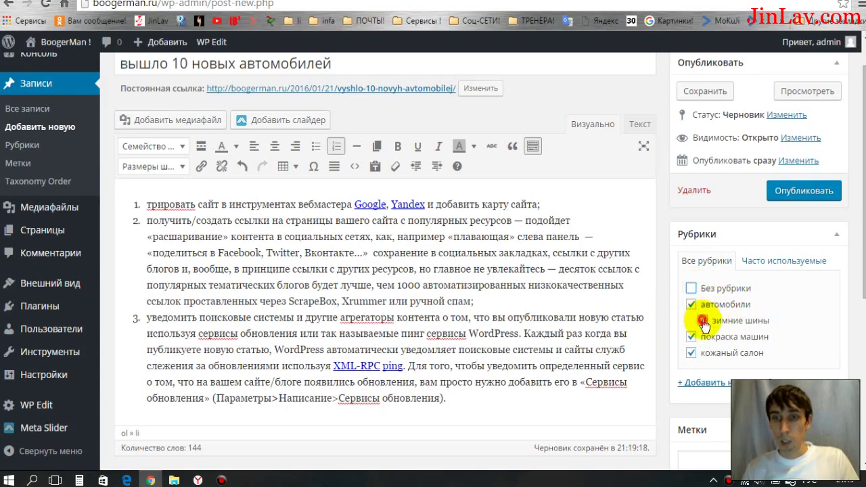
pyautogui.click(691, 337)
pyautogui.click(691, 354)
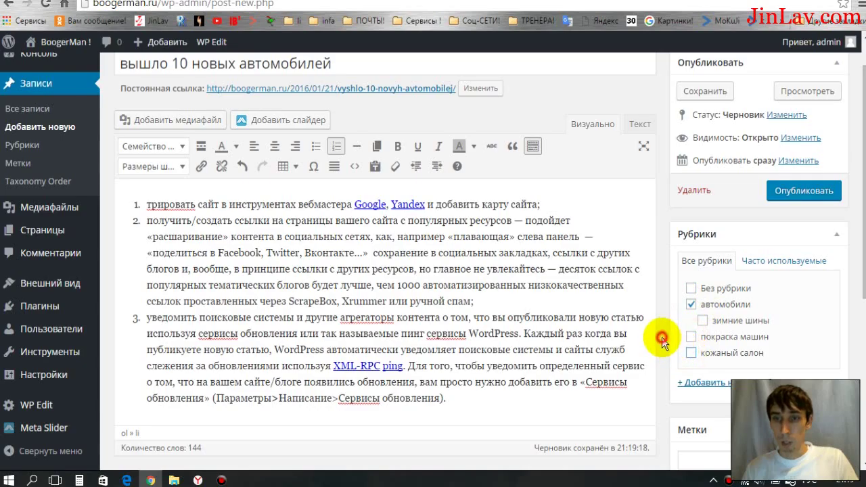
# - Publish the post and preview it on the site together with the sidebar's category list
pyautogui.click(802, 192)
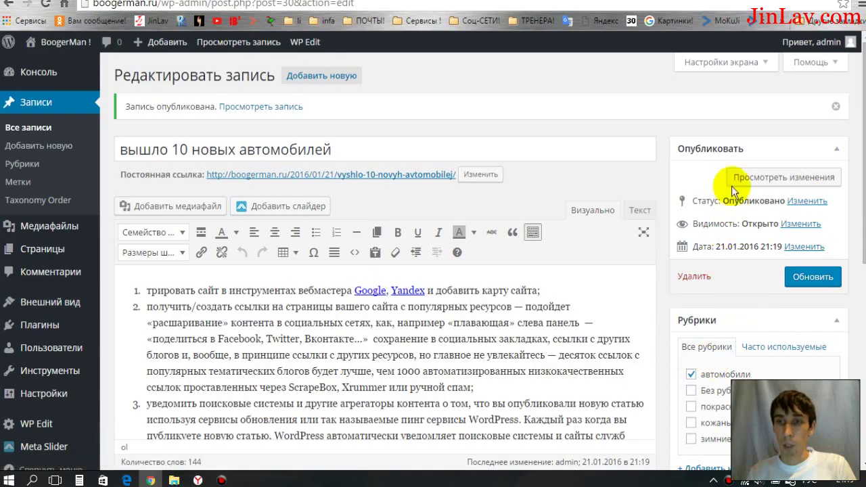
pyautogui.click(756, 184)
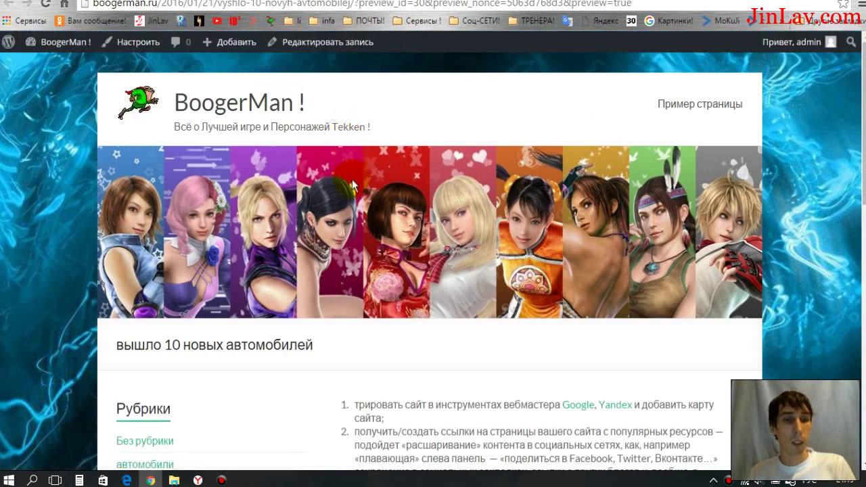
pyautogui.scroll(-2, 342, 228)
pyautogui.scroll(-1, 342, 228)
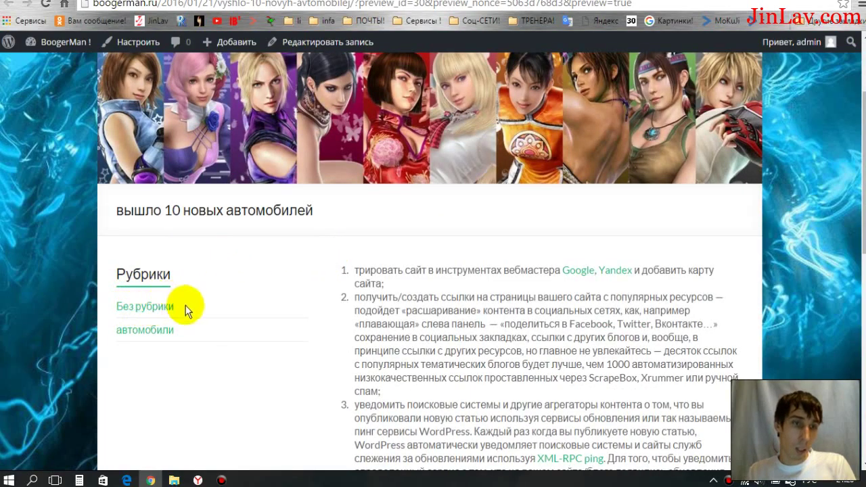
# - View the "автомобили" category page on the site and open the full text of its post
pyautogui.click(142, 330)
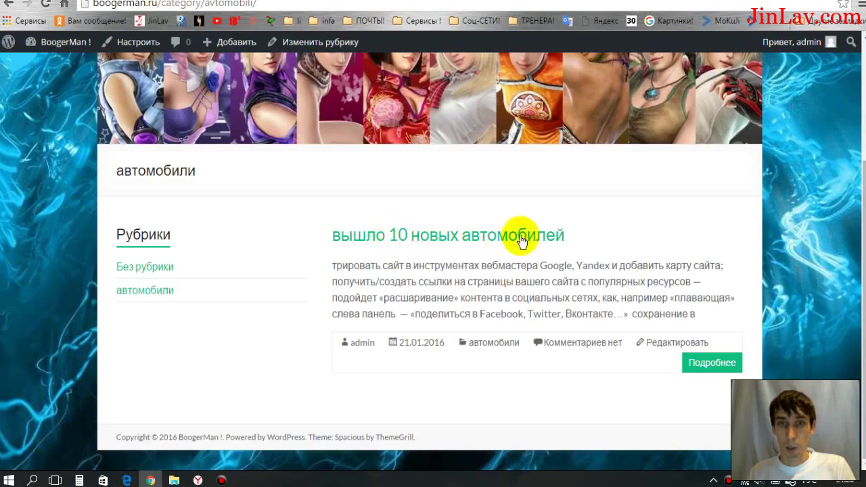
pyautogui.click(713, 366)
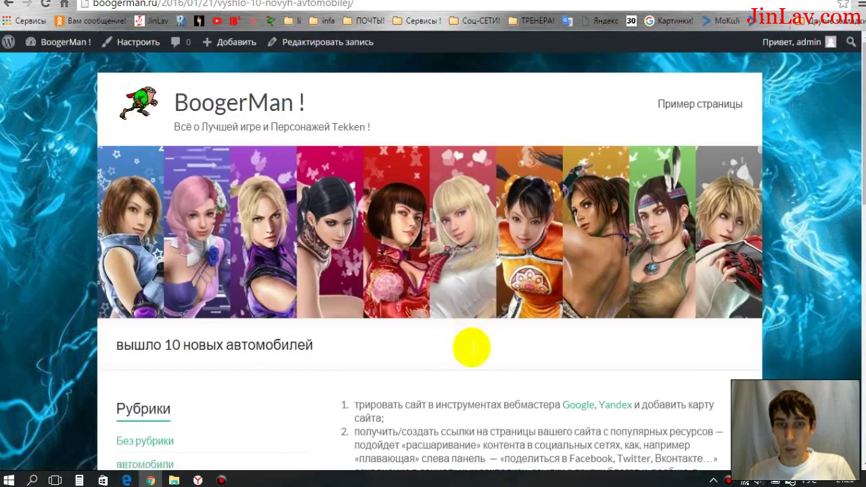
pyautogui.scroll(-5, 494, 321)
pyautogui.scroll(3, 493, 319)
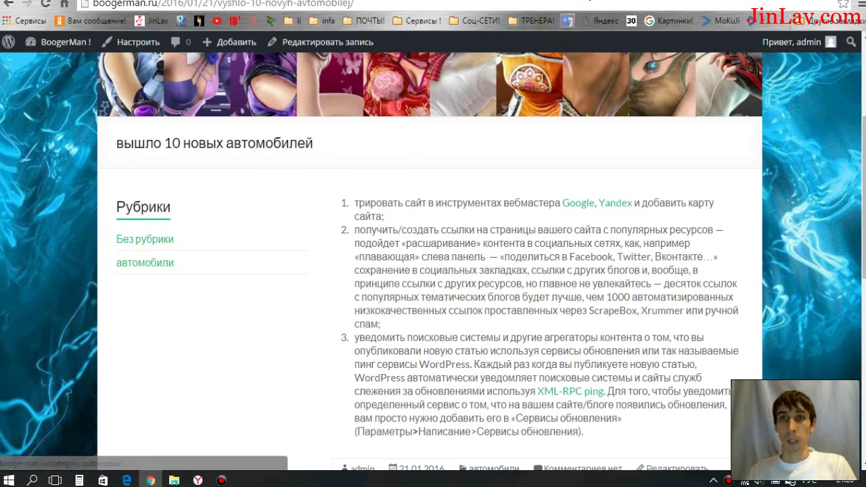
# - Add the post to the "Без рубрики", "покраска машин", "кожаный салон" and "зимние шины" categories and update it
pyautogui.click(327, 42)
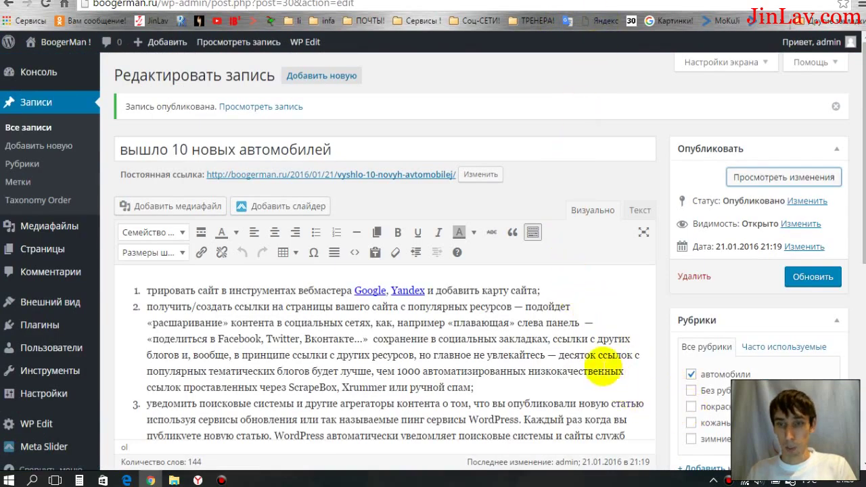
pyautogui.click(691, 392)
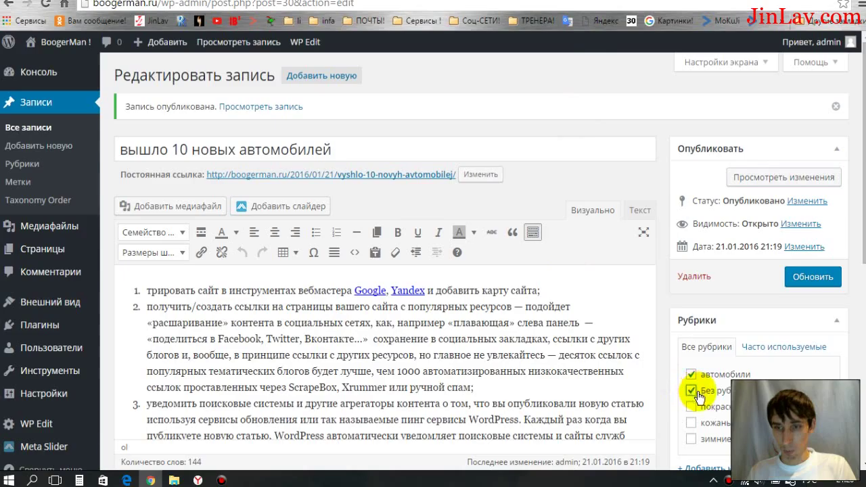
pyautogui.click(691, 407)
pyautogui.click(691, 423)
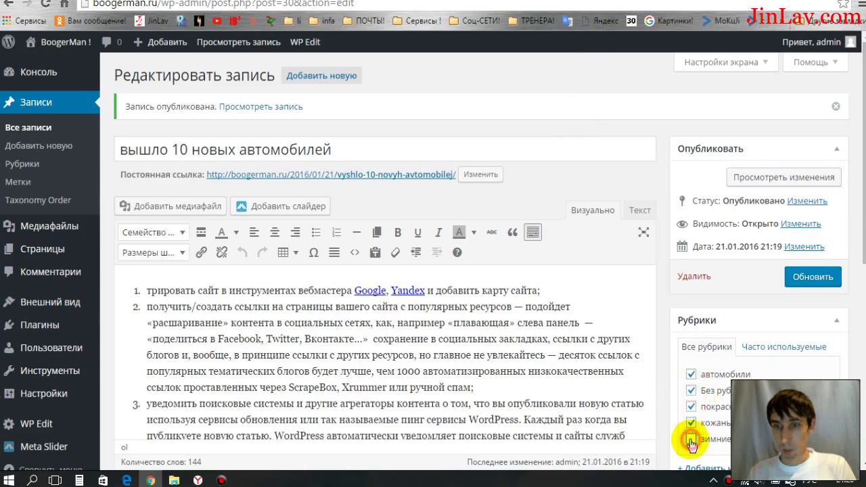
pyautogui.click(692, 440)
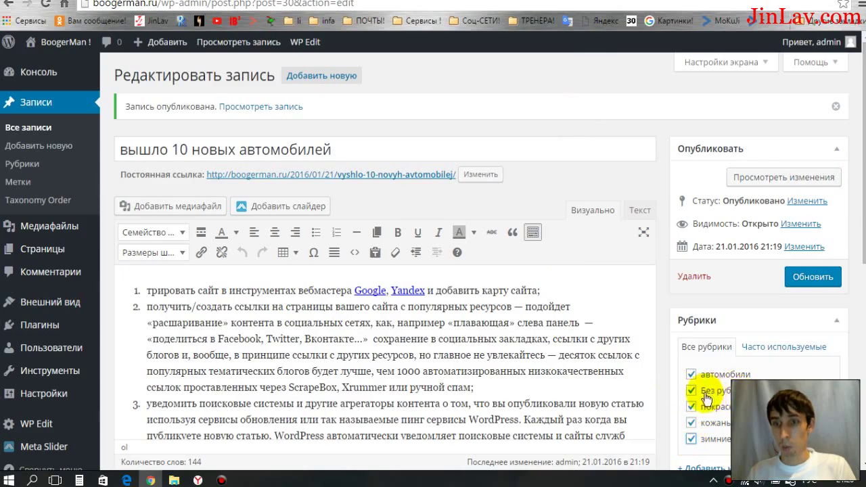
pyautogui.scroll(-3, 711, 396)
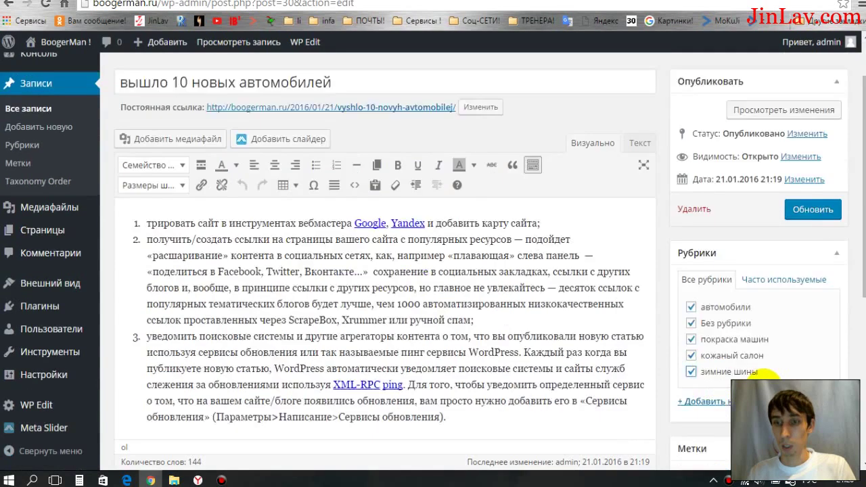
pyautogui.scroll(3, 736, 328)
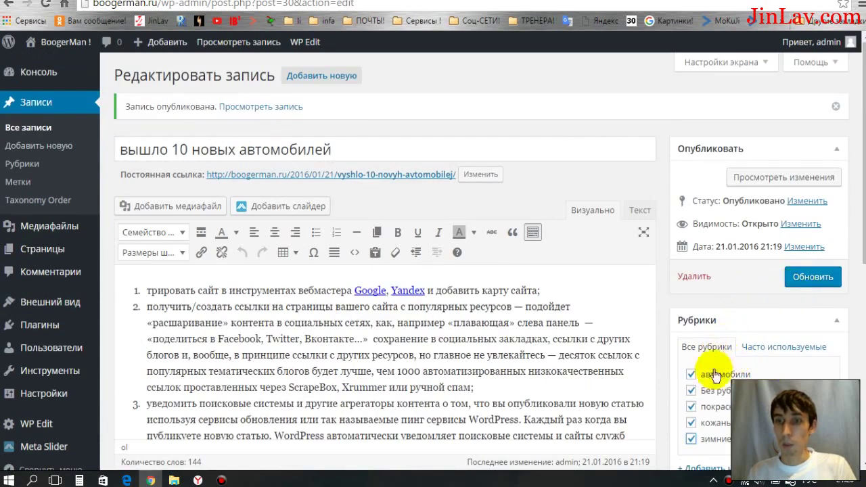
pyautogui.click(815, 288)
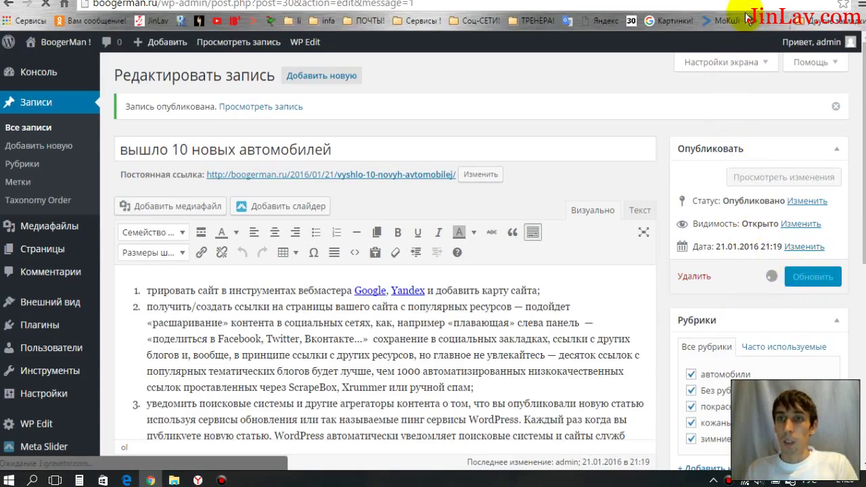
# - Reload the published post's page and examine the category list in the left sidebar
pyautogui.click(784, 177)
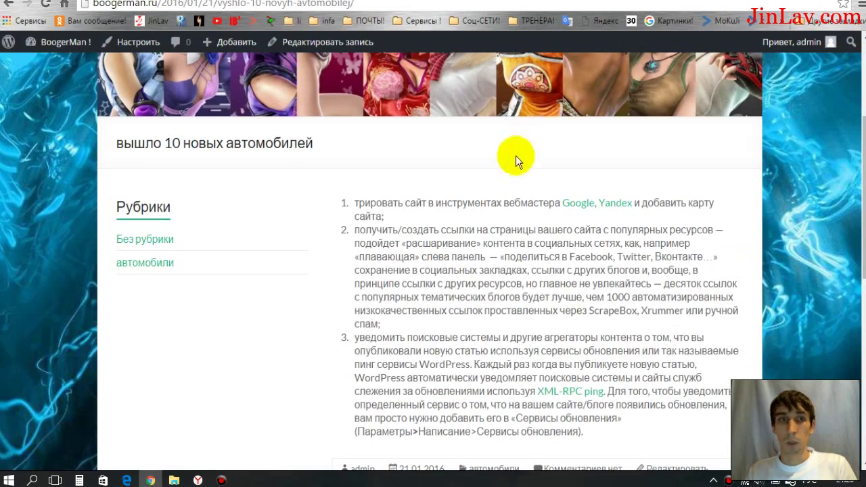
pyautogui.click(46, 4)
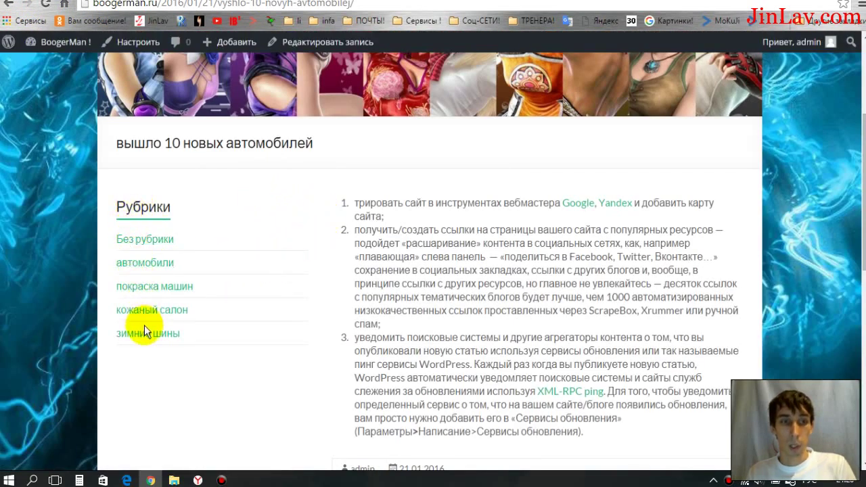
pyautogui.scroll(-1, 155, 252)
pyautogui.scroll(2, 155, 245)
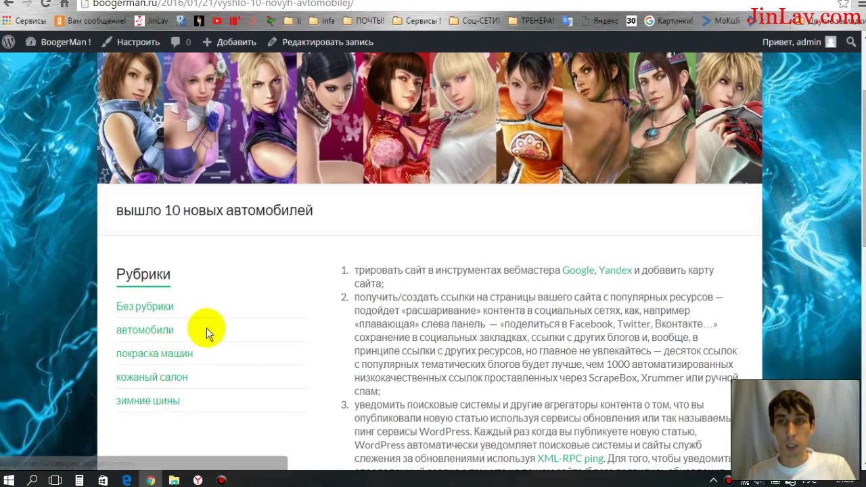
# - Return to the admin dashboard and open the Taxonomy Order page for posts
pyautogui.hotkey('ctrl', 'Tab')
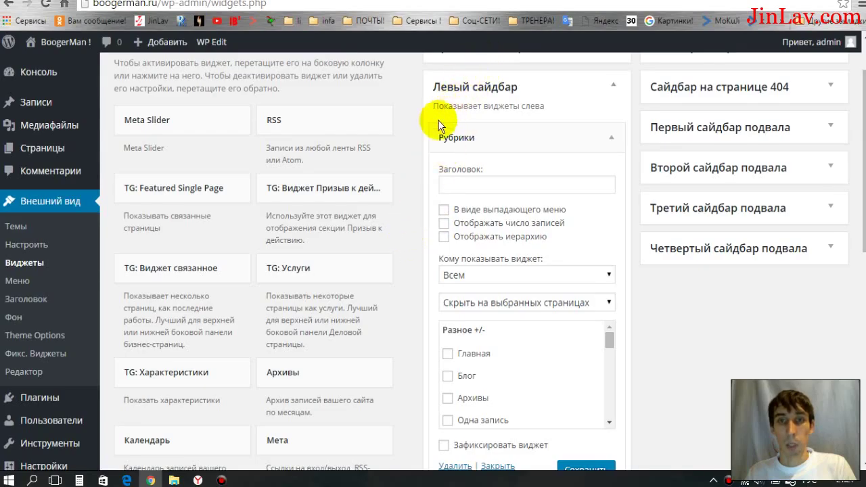
pyautogui.hotkey('ctrl', 'shift', 'Tab')
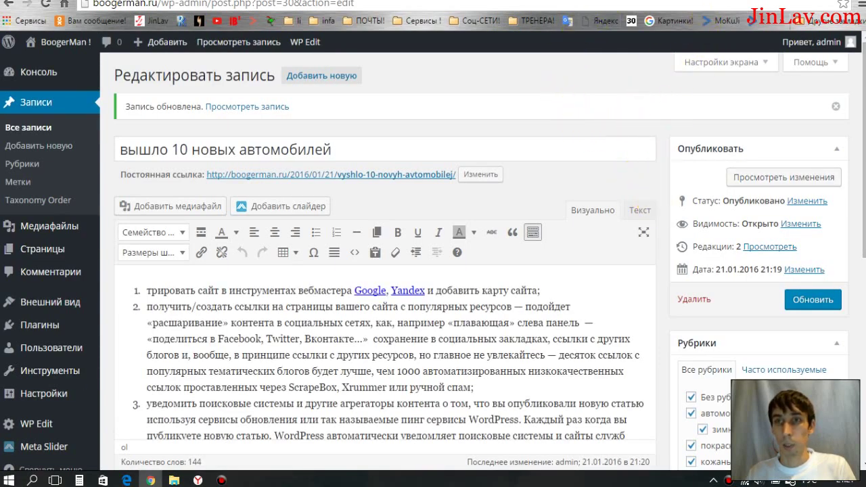
pyautogui.hotkey('ctrl', 'Tab')
pyautogui.moveTo(37, 44)
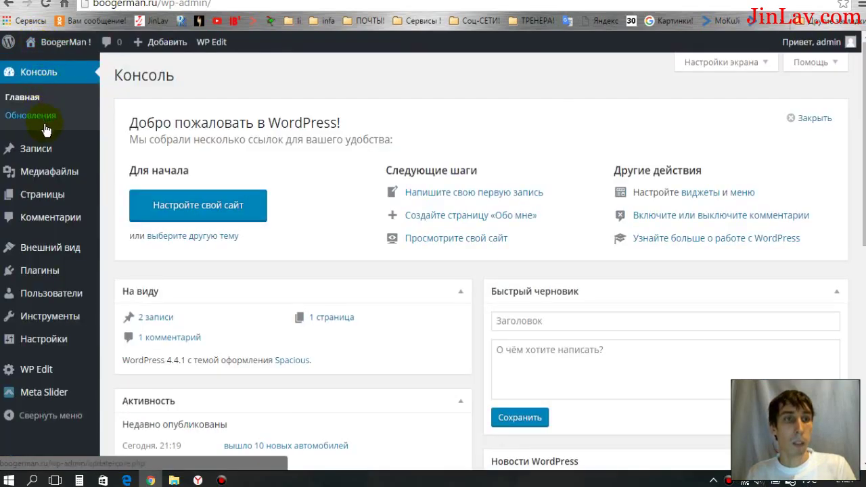
pyautogui.moveTo(31, 156)
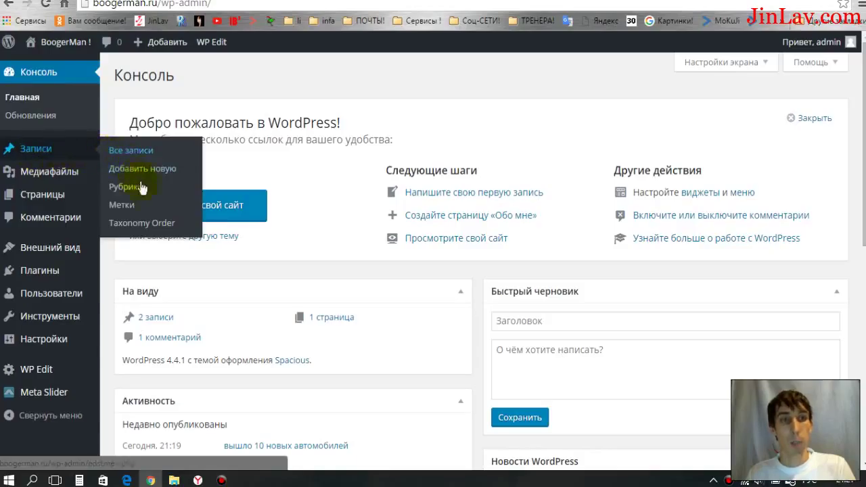
pyautogui.click(160, 226)
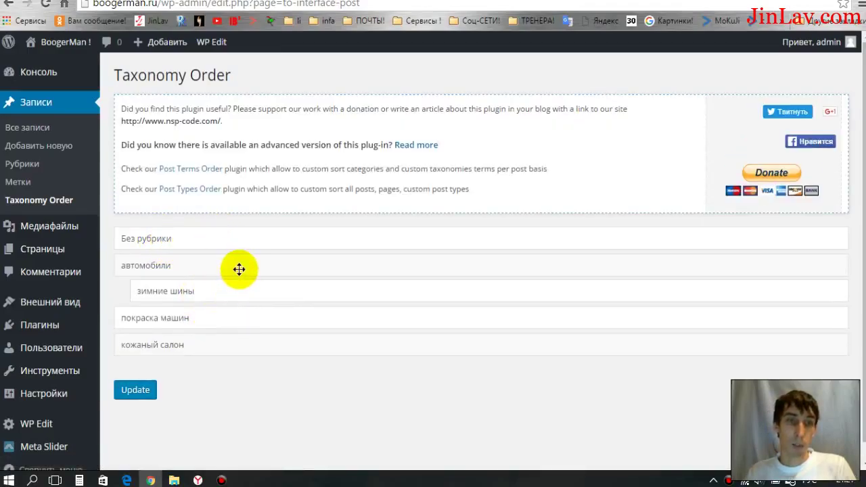
# - Reorder the categories to "автомобили" with "зимние шины", "кожаный салон", "покраска машин", "Без рубрики", and update the order
pyautogui.moveTo(239, 270); pyautogui.dragTo(240, 274)
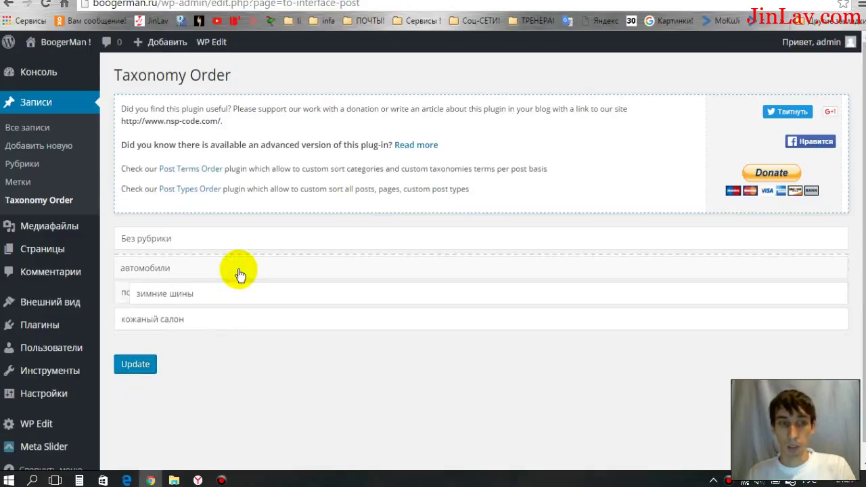
pyautogui.moveTo(241, 275); pyautogui.dragTo(241, 233)
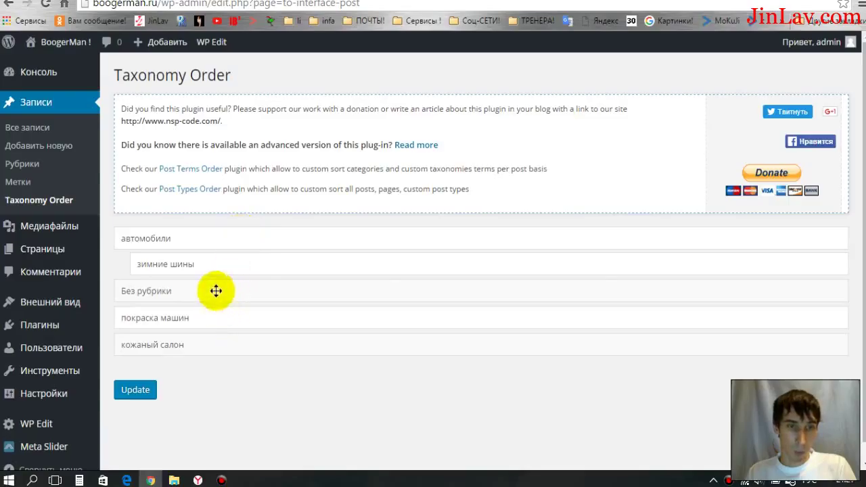
pyautogui.moveTo(215, 290); pyautogui.dragTo(216, 345)
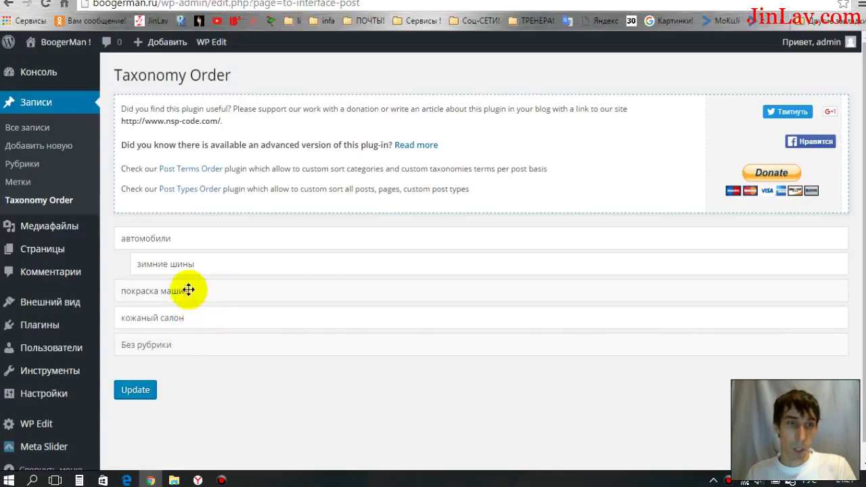
pyautogui.moveTo(187, 318); pyautogui.dragTo(185, 288)
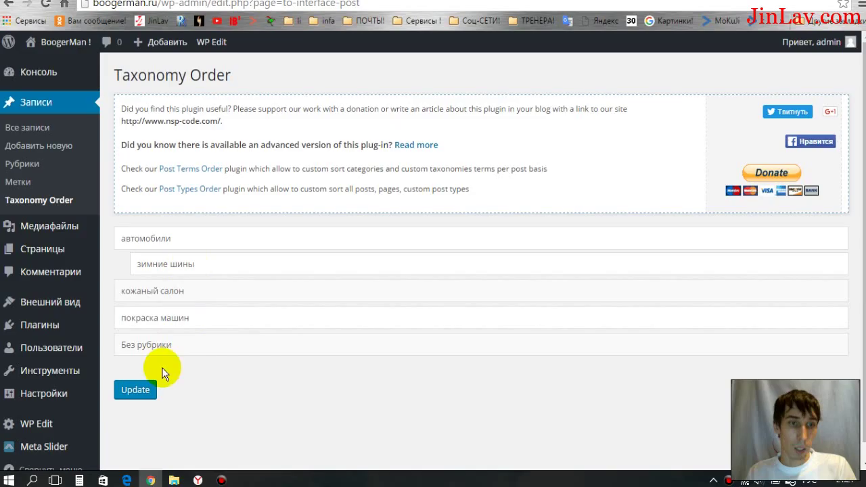
pyautogui.click(136, 390)
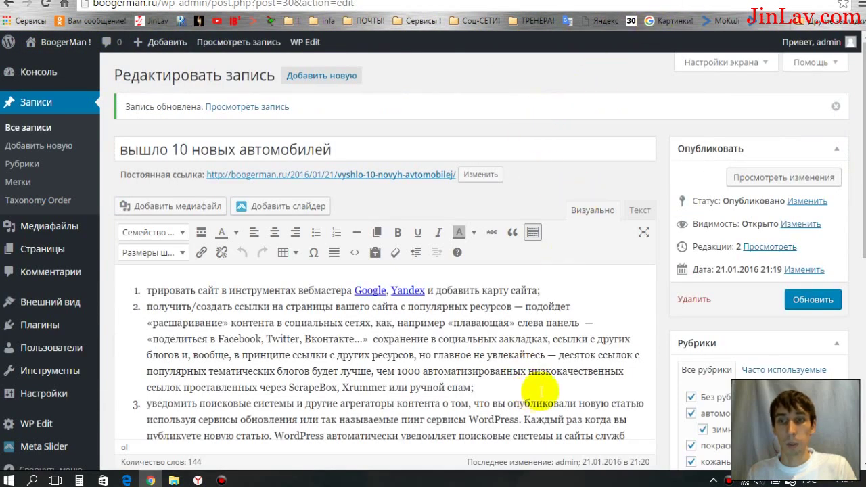
# - Preview the post "вышло 10 новых автомобилей" to check the sidebar's category order, and switch to the Widgets page
pyautogui.click(771, 177)
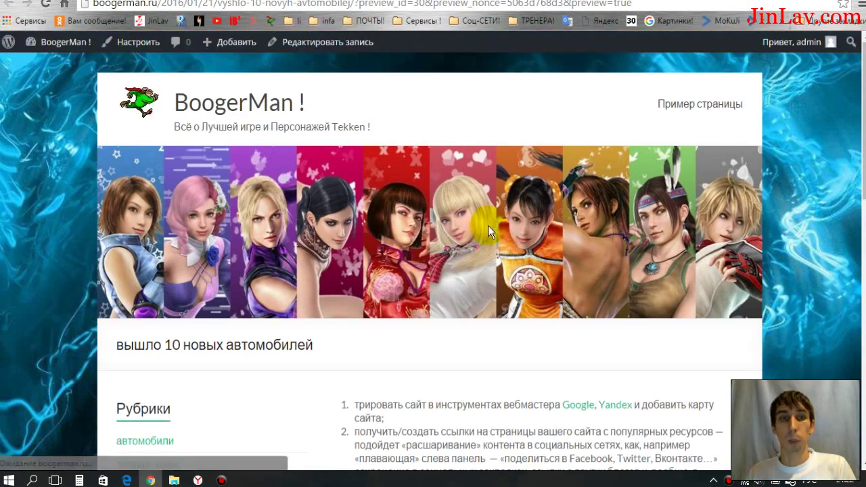
pyautogui.scroll(-3, 299, 354)
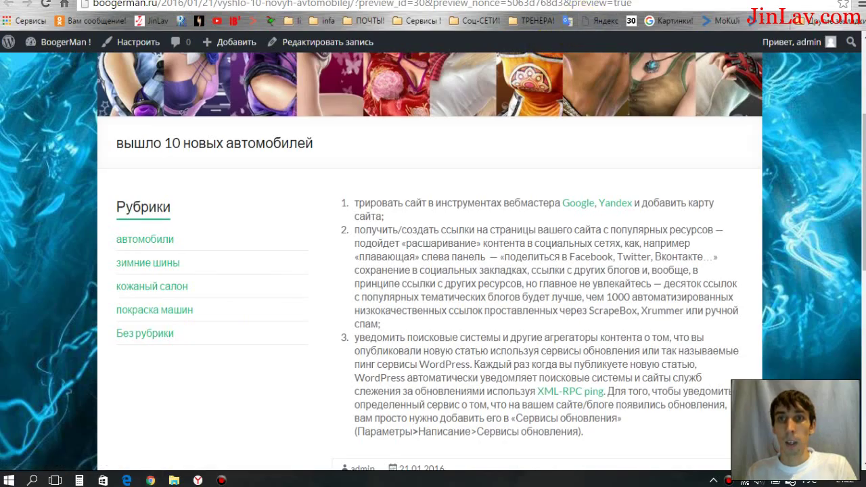
pyautogui.hotkey('ctrl', 'w')
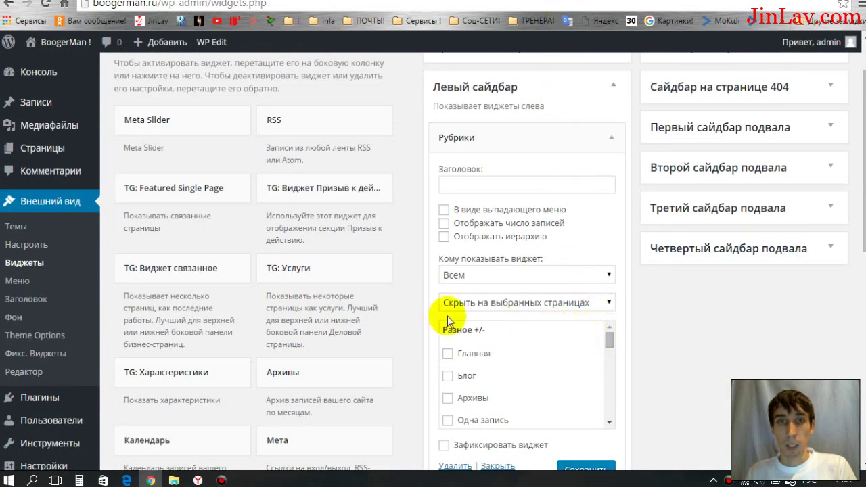
# - Enable "В виде выпадающего меню" in the left sidebar's "Рубрики" widget and save it
pyautogui.scroll(1, 447, 316)
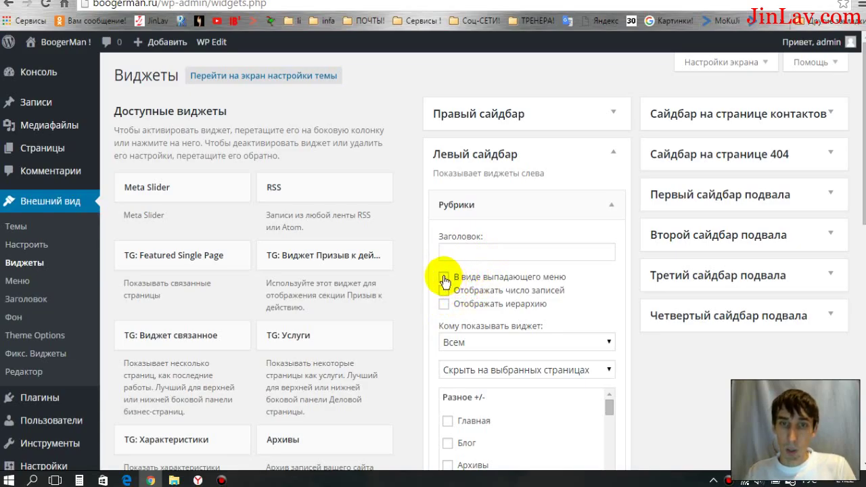
pyautogui.scroll(-3, 421, 287)
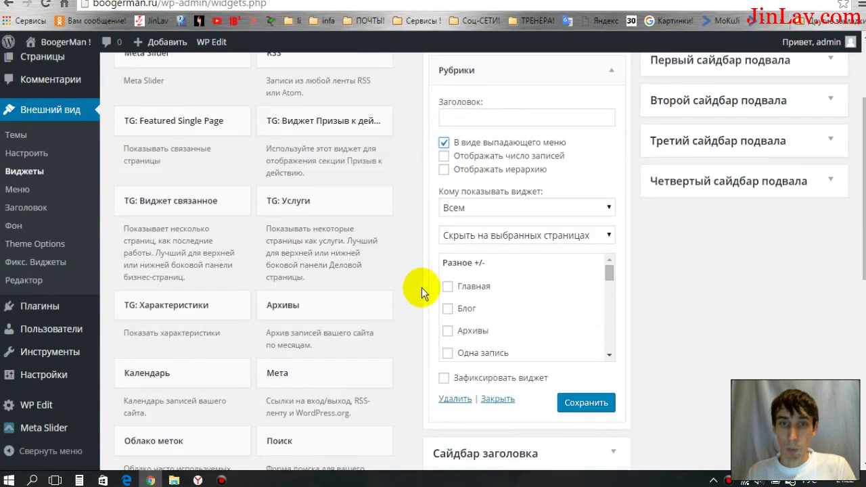
pyautogui.click(586, 339)
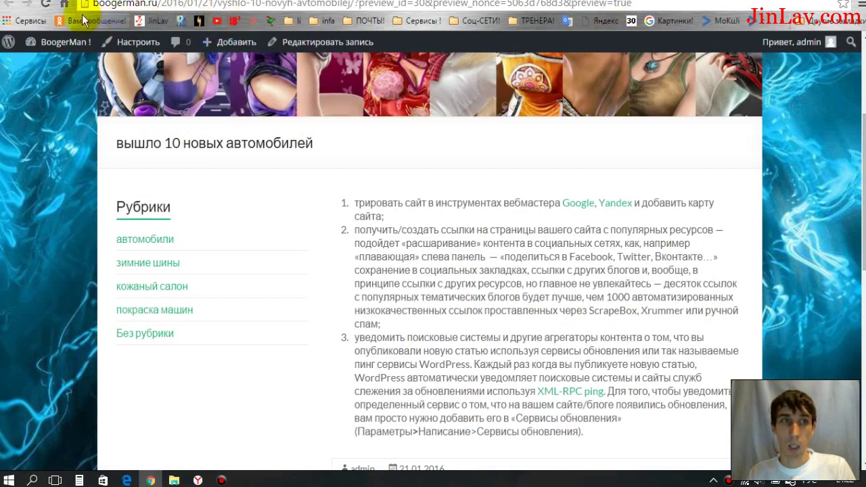
# - Reload the post page, expand the sidebar's category dropdown to view its entries, and return to the Widgets page
pyautogui.click(45, 8)
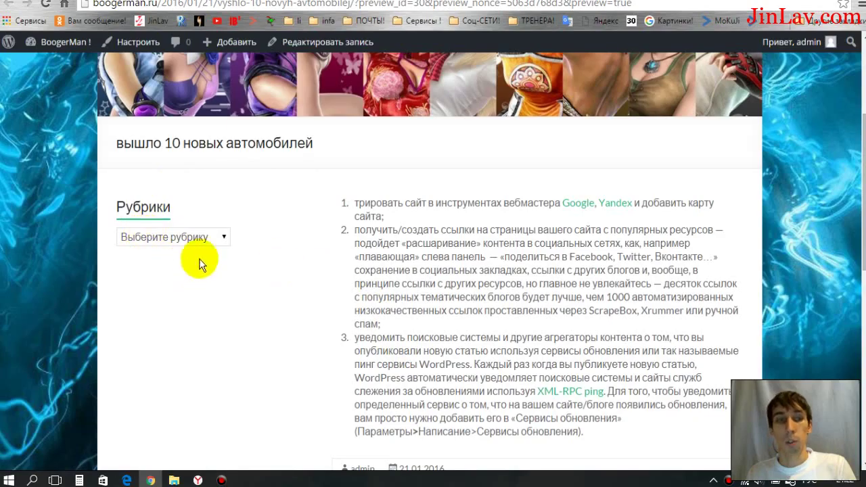
pyautogui.click(224, 238)
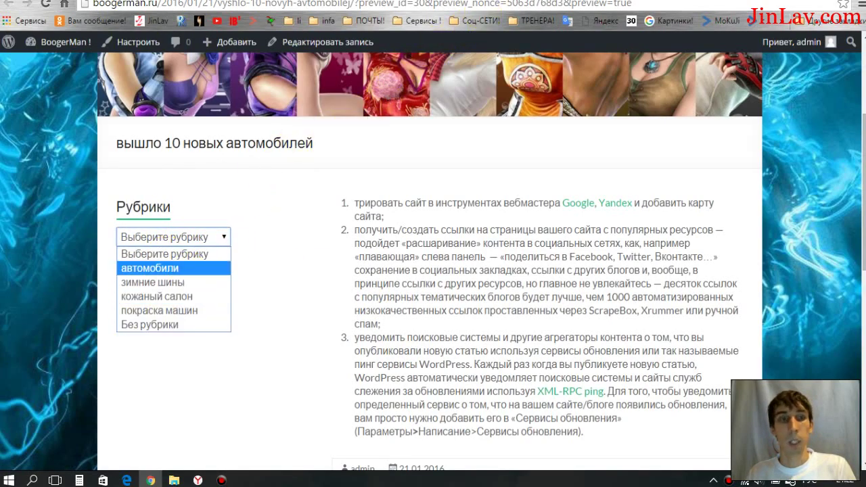
pyautogui.hotkey('ctrl', 'Tab')
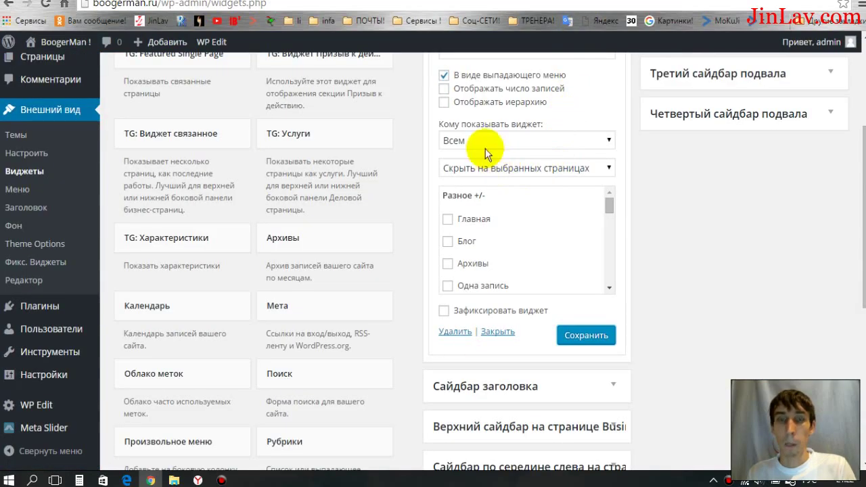
# - Disable "В виде выпадающего меню" and enable "Отображать число записей" in the "Рубрики" widget, and save it
pyautogui.scroll(1, 120, 204)
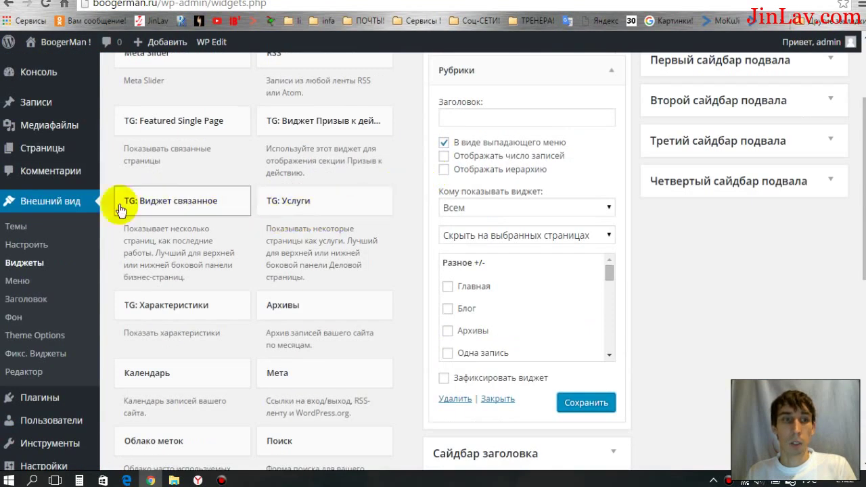
pyautogui.scroll(2, 514, 136)
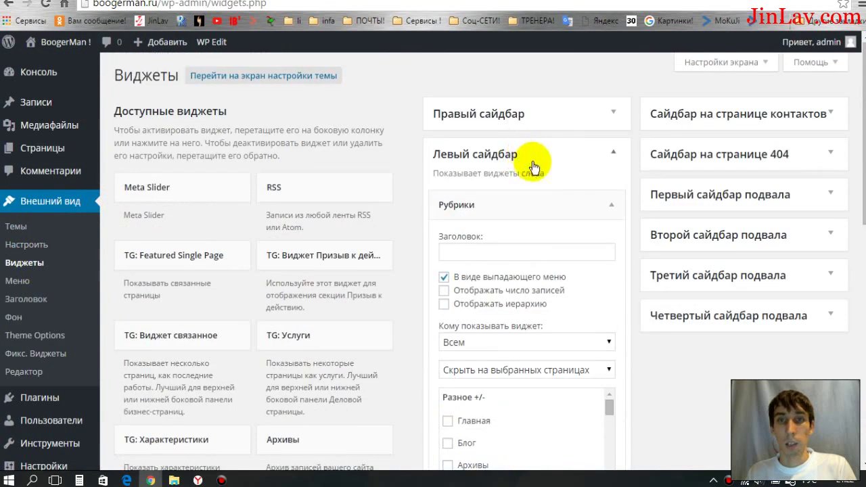
pyautogui.click(612, 206)
pyautogui.click(612, 206)
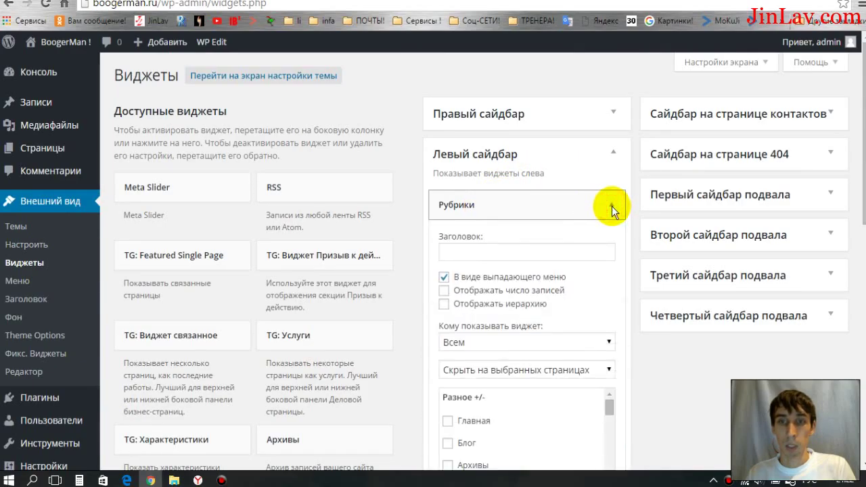
pyautogui.click(444, 278)
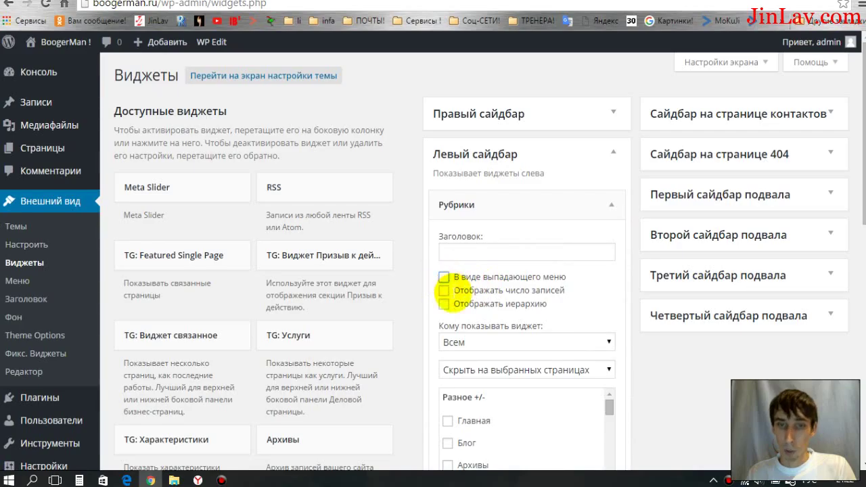
pyautogui.click(445, 291)
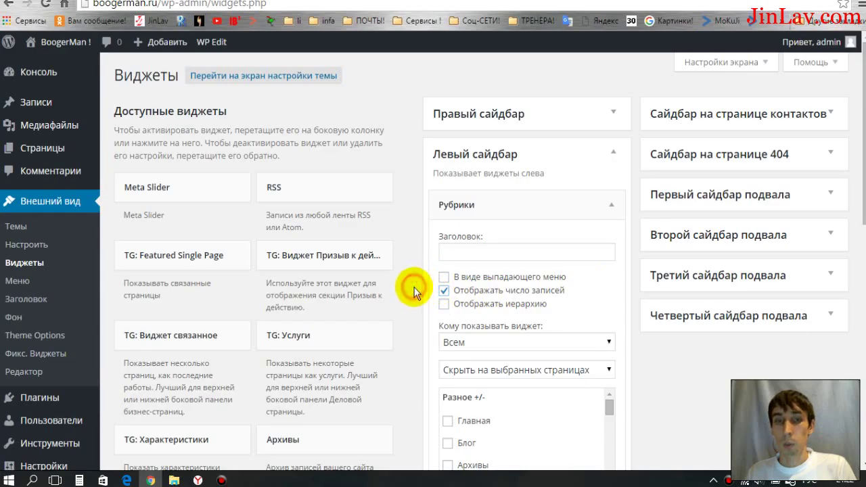
pyautogui.scroll(-5, 414, 291)
pyautogui.click(586, 203)
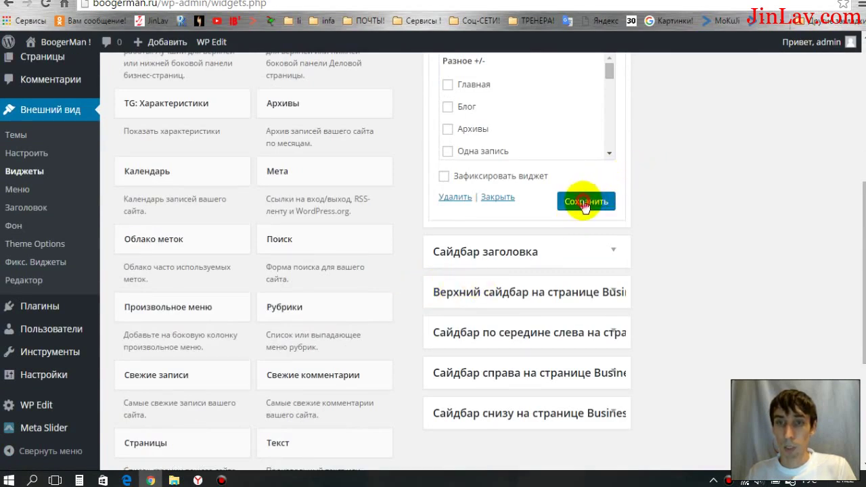
# - Reload the post page to check the post counts beside the sidebar categories, and return to the Widgets page
pyautogui.click(629, 3)
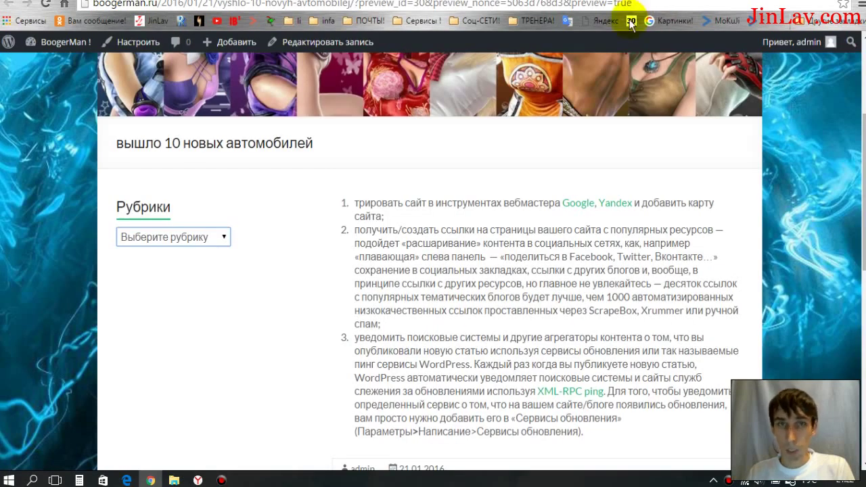
pyautogui.click(46, 5)
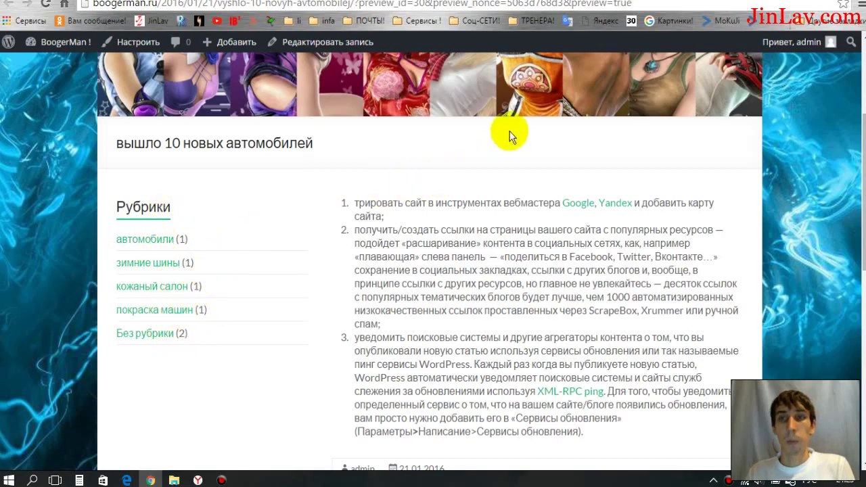
pyautogui.hotkey('ctrl', 'Tab')
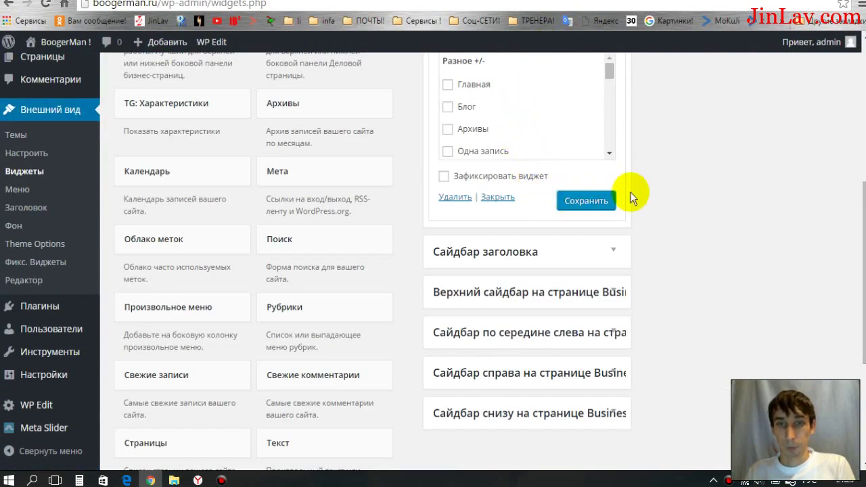
# - Enable "Отображать иерархию" in the "Рубрики" widget and reload the post page to check the category list
pyautogui.scroll(3, 631, 196)
pyautogui.scroll(1, 643, 213)
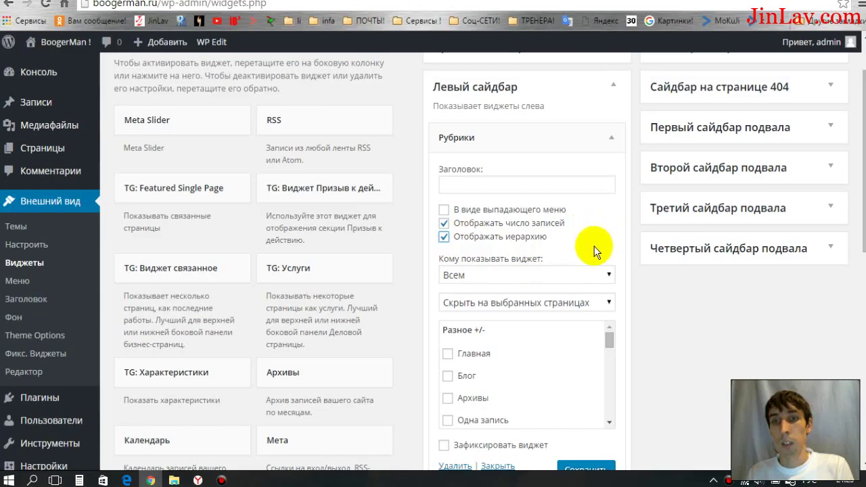
pyautogui.scroll(-1, 650, 400)
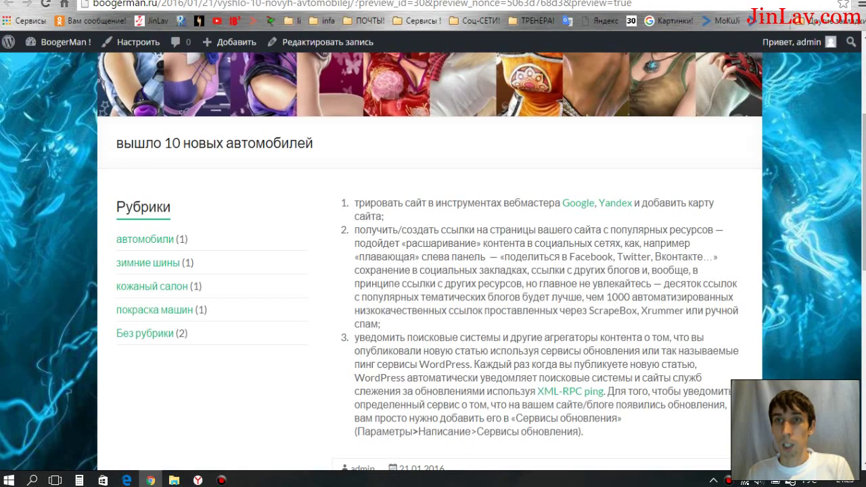
pyautogui.click(43, 8)
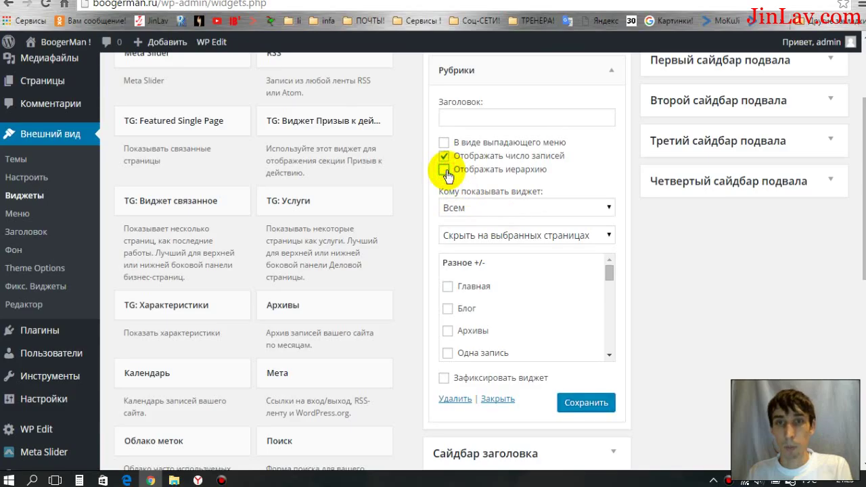
# - Turn off "Отображать иерархию" and turn on "Зафиксировать виджет" in the "Рубрики" widget, and save it
pyautogui.click(445, 170)
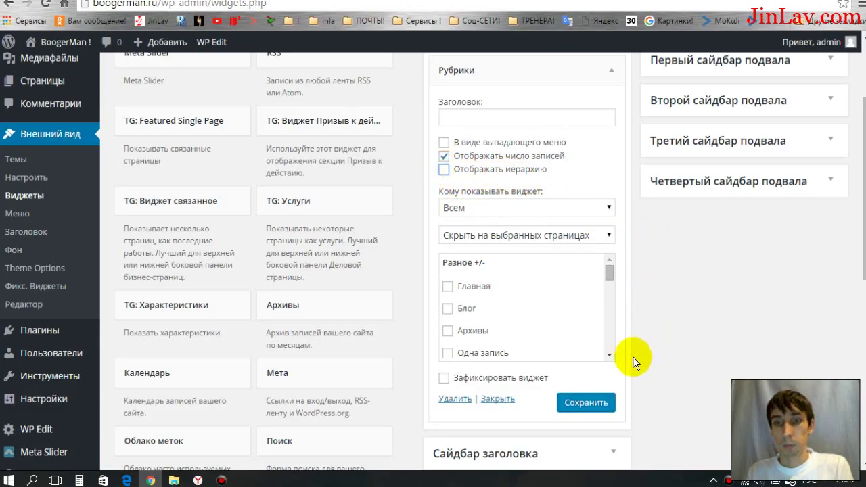
pyautogui.scroll(-1, 635, 304)
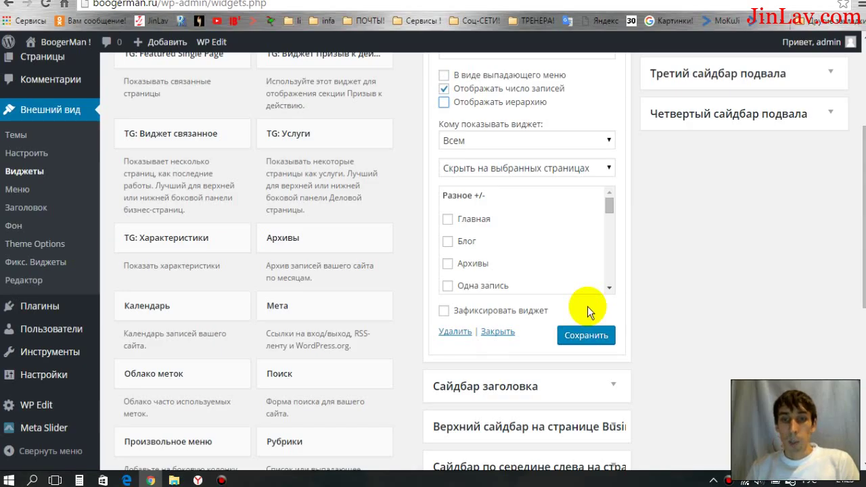
pyautogui.click(443, 311)
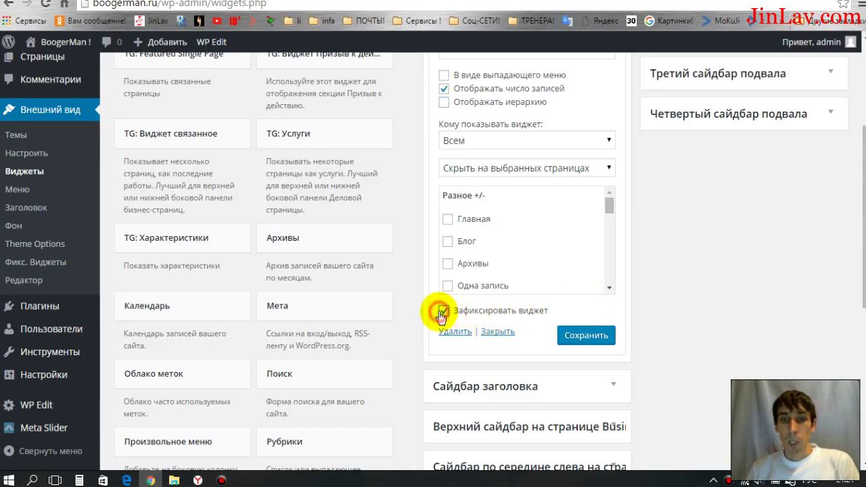
pyautogui.click(594, 338)
# - Collapse and reopen the "Рубрики" widget settings in the left sidebar and save them again
pyautogui.scroll(3, 640, 341)
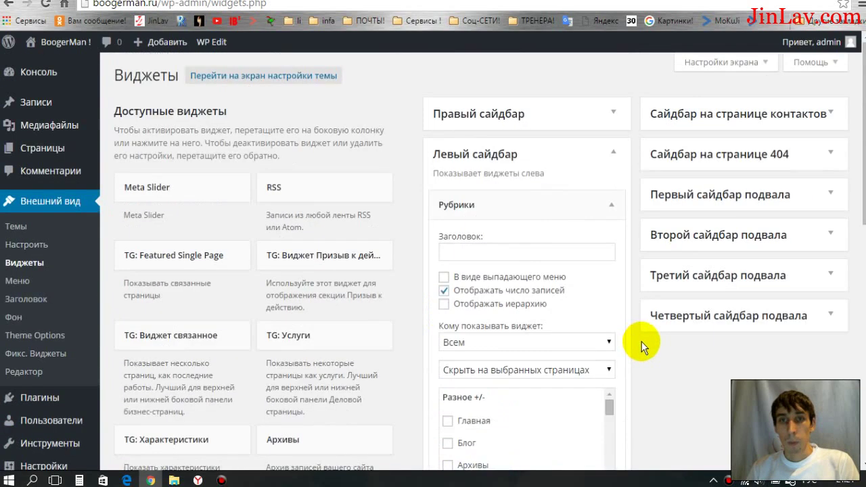
pyautogui.scroll(-1, 636, 339)
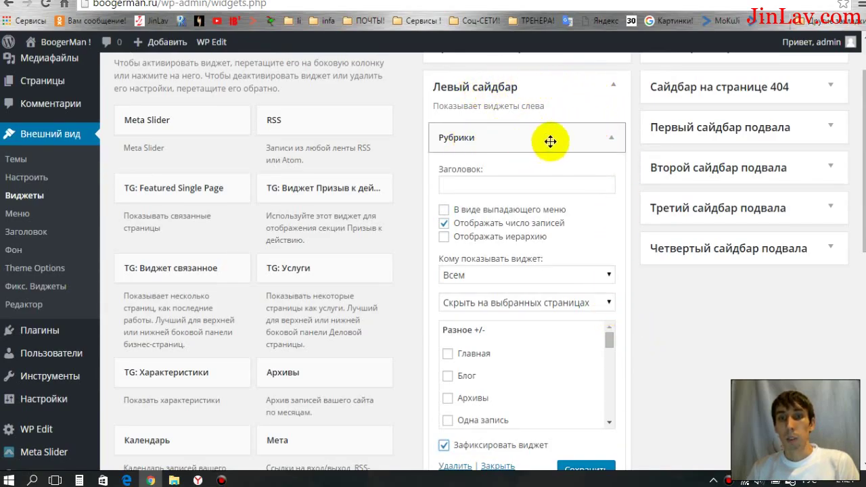
pyautogui.click(610, 141)
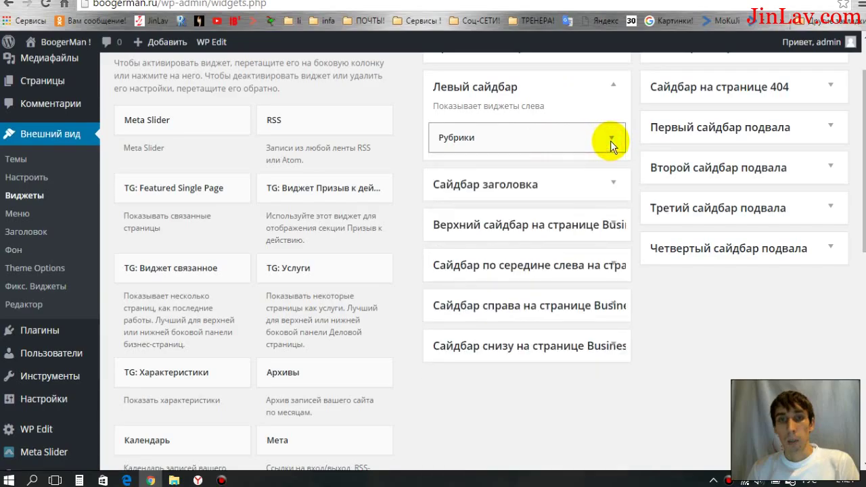
pyautogui.click(611, 141)
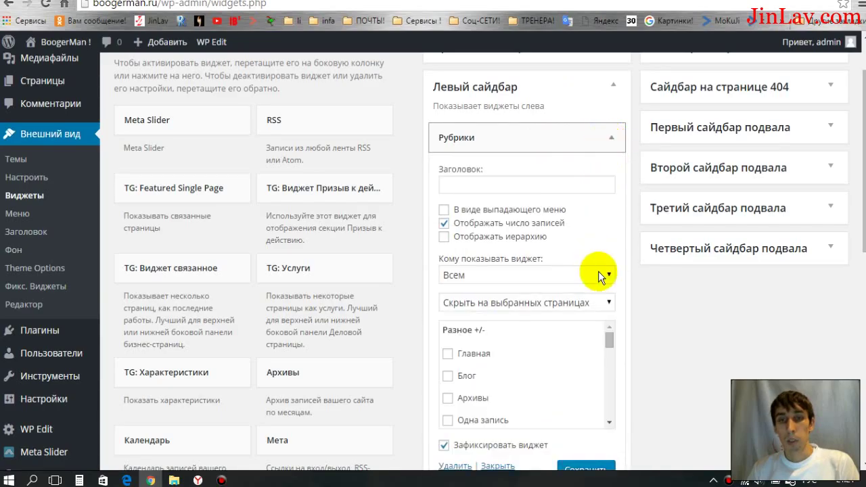
pyautogui.scroll(-1, 589, 318)
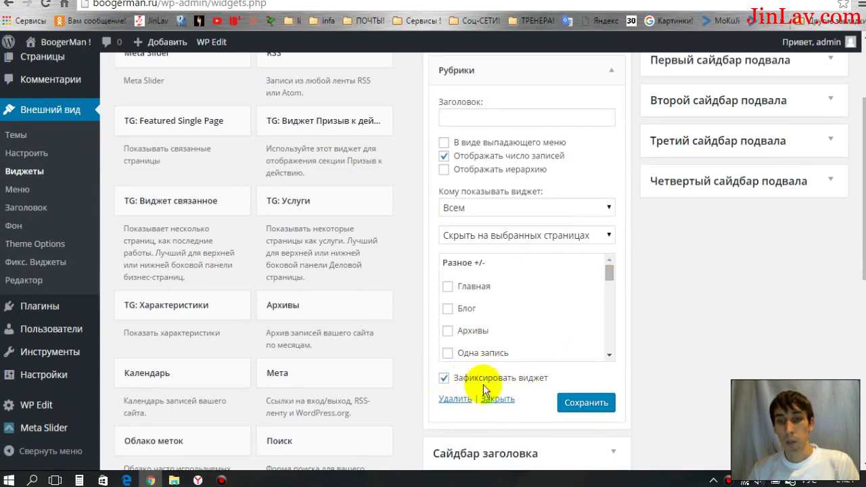
pyautogui.click(596, 403)
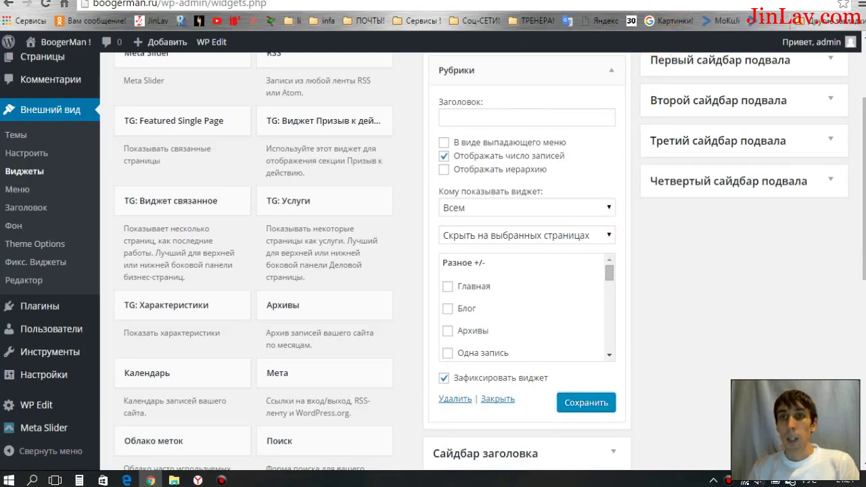
# - Reload the post page, check how the fixed categories widget behaves along the page, and return to the Widgets page
pyautogui.click(670, 7)
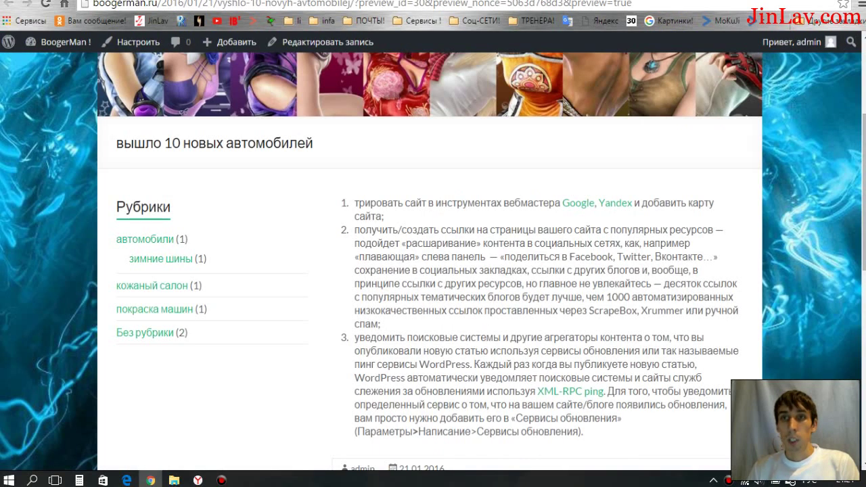
pyautogui.click(45, 9)
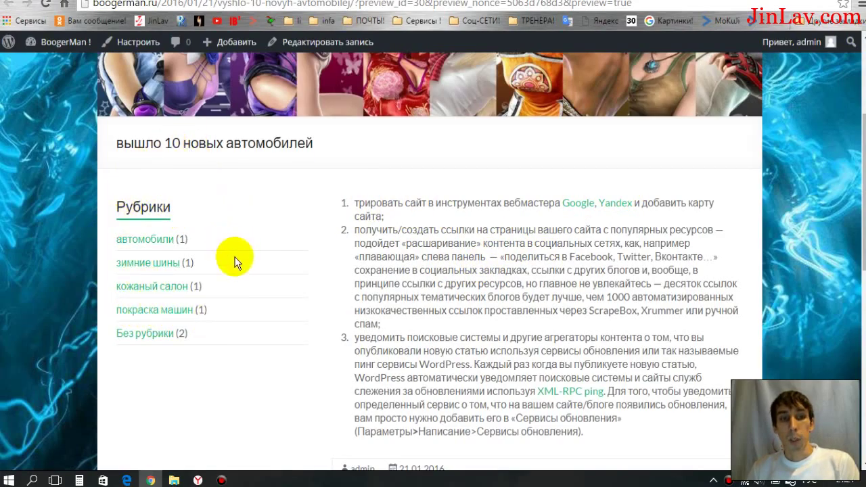
pyautogui.scroll(-4, 646, 182)
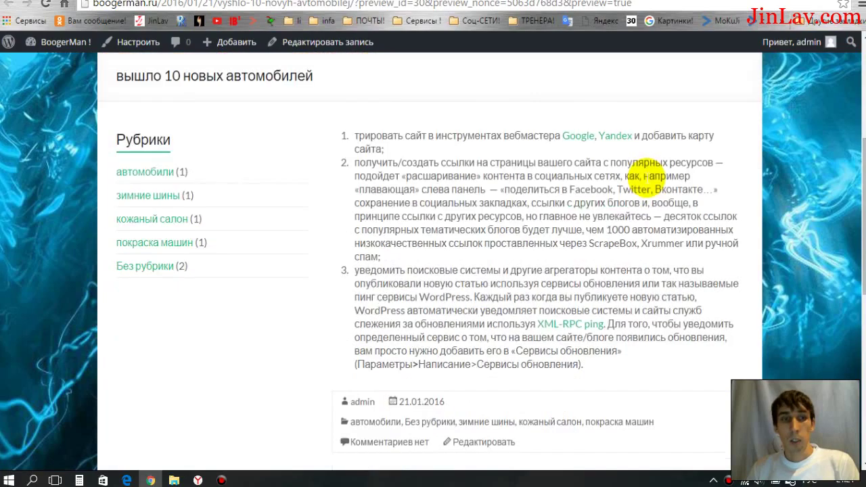
pyautogui.scroll(-4, 646, 181)
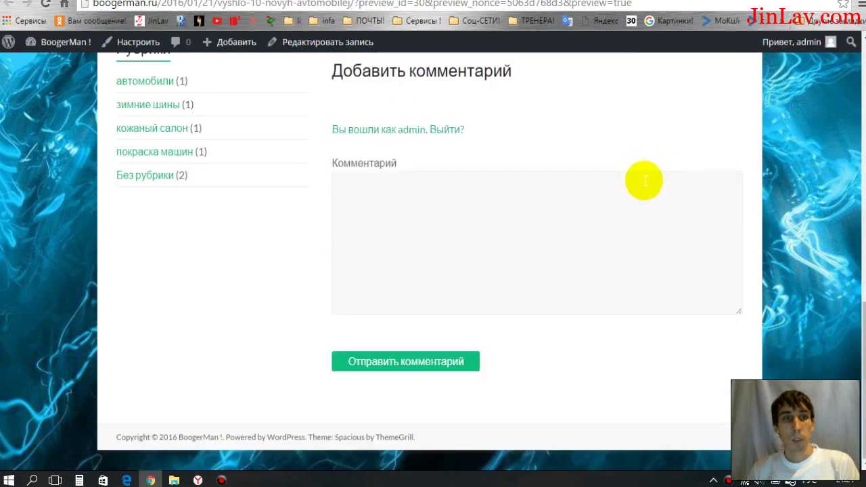
pyautogui.scroll(15, 643, 181)
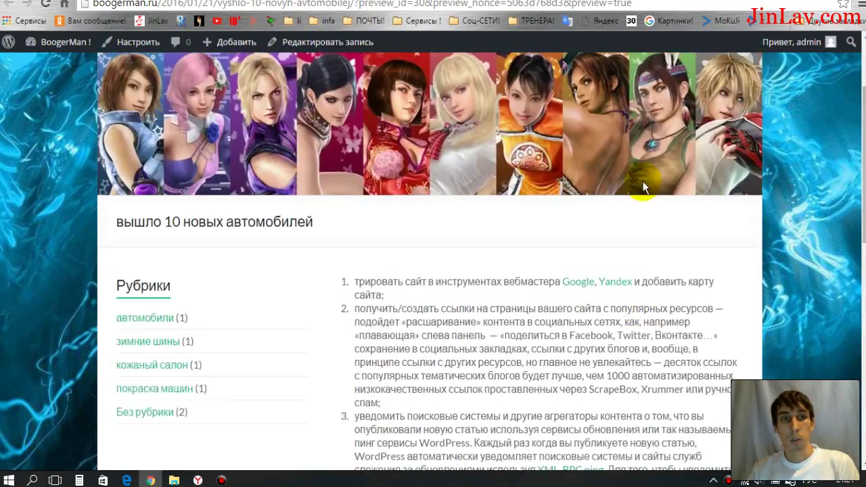
pyautogui.scroll(-4, 643, 182)
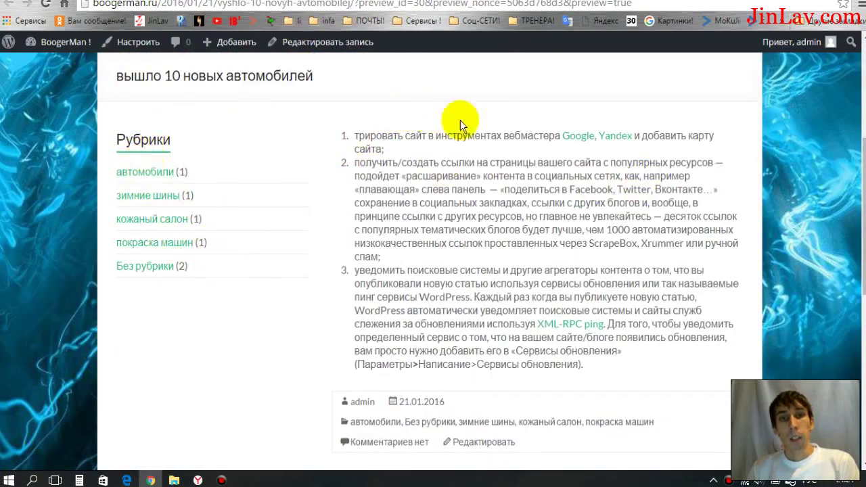
pyautogui.scroll(1, 461, 120)
pyautogui.scroll(-2, 158, 125)
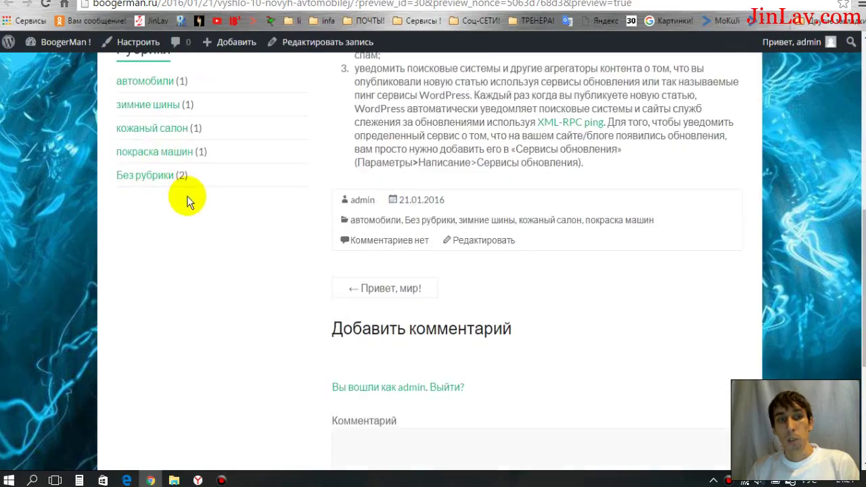
pyautogui.scroll(3, 180, 194)
pyautogui.hotkey('ctrl', 'Tab')
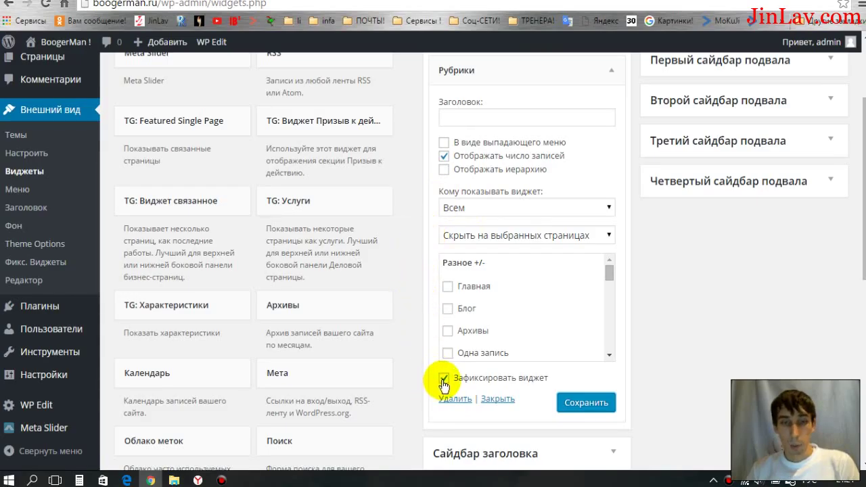
pyautogui.scroll(-1, 444, 385)
pyautogui.scroll(1, 444, 385)
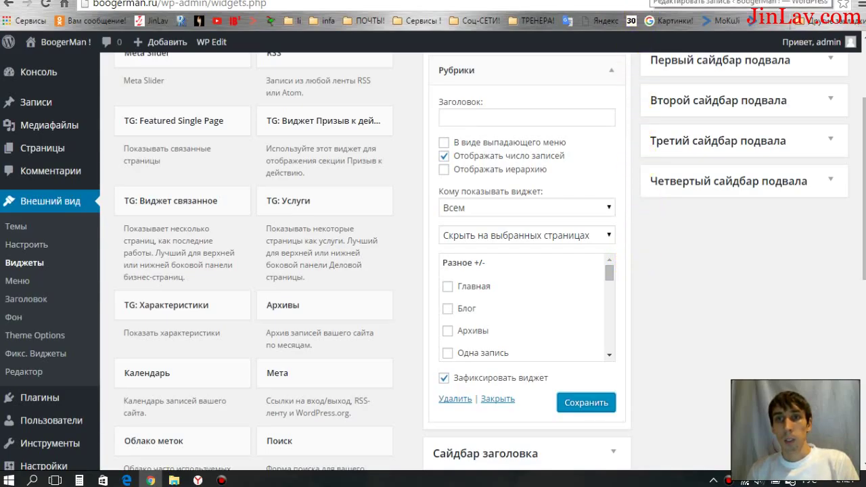
# - Switch back to the post page, open the "Без рубрики" category from the sidebar, and look through its posts
pyautogui.click(667, 4)
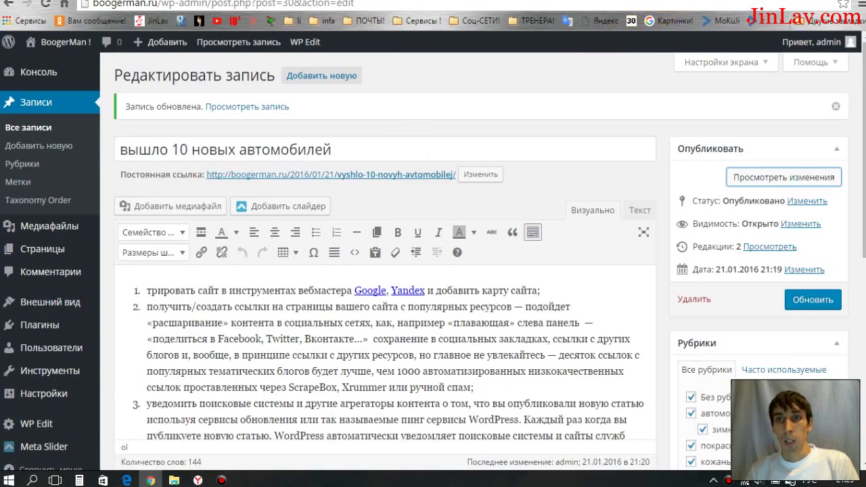
pyautogui.click(667, 2)
pyautogui.scroll(-3, 503, 251)
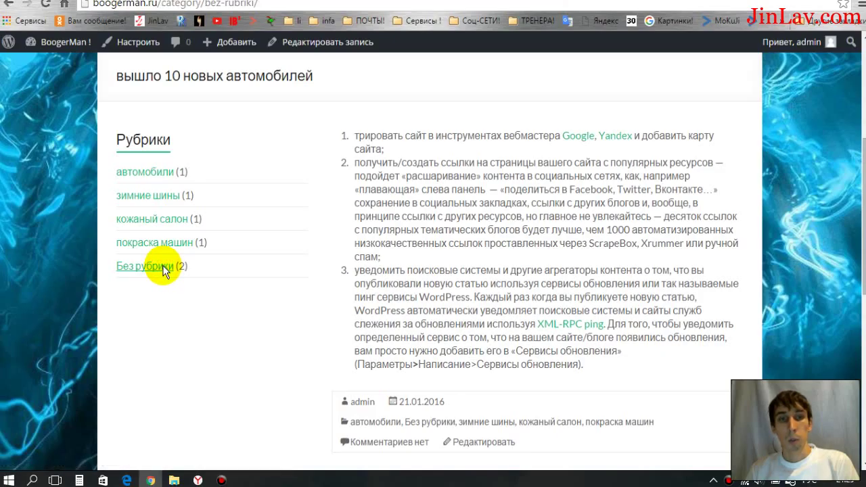
pyautogui.scroll(-2, 268, 333)
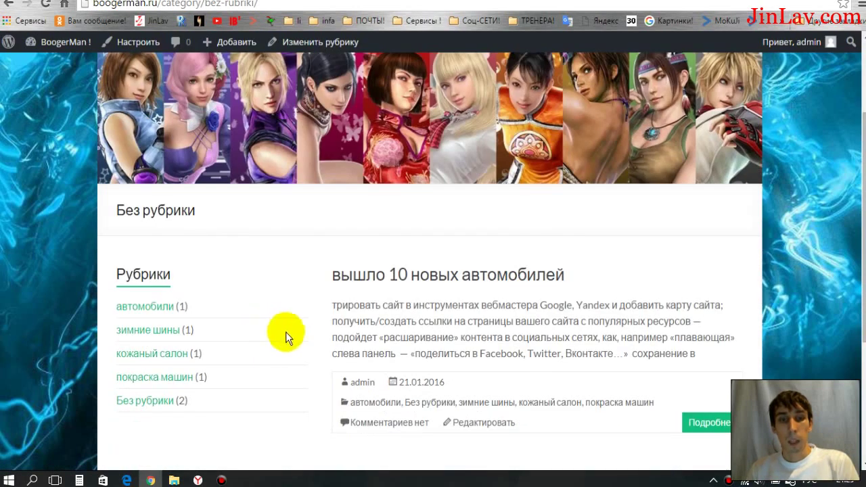
pyautogui.scroll(-2, 288, 315)
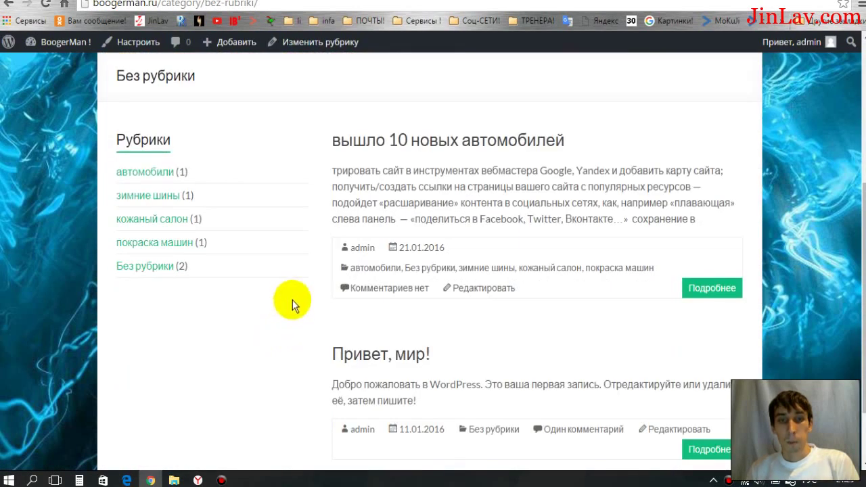
# - Open the "Привет, мир!" post from the category listing and look over its content and comment section
pyautogui.click(379, 354)
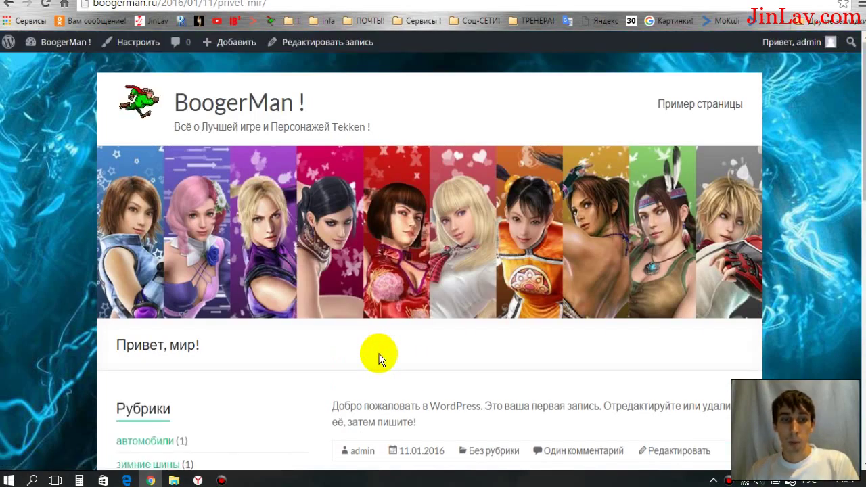
pyautogui.scroll(-1, 379, 356)
pyautogui.scroll(-2, 348, 305)
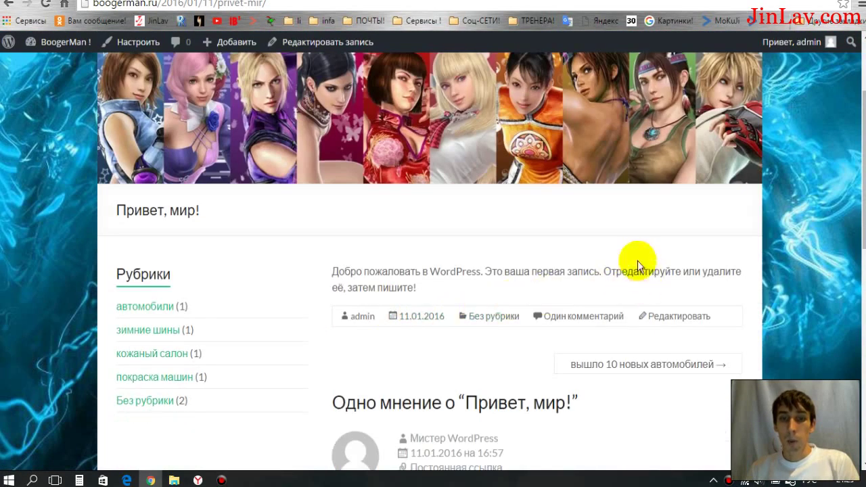
pyautogui.scroll(-3, 417, 314)
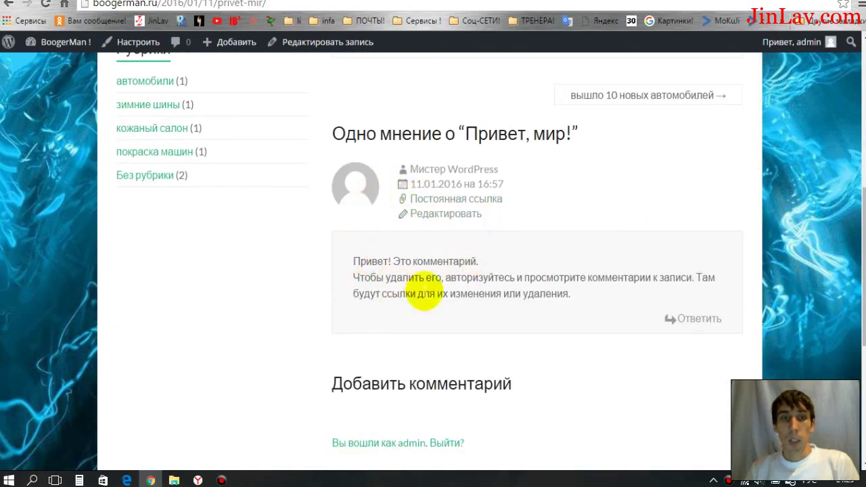
pyautogui.scroll(1, 338, 257)
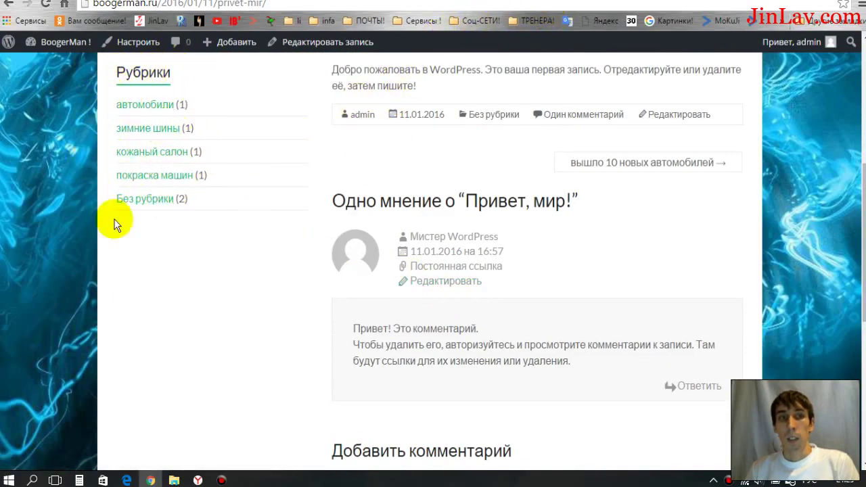
# - Return to the Widgets page and review the "Кому показывать виджет" options of the "Рубрики" widget, leaving "Всем" selected
pyautogui.hotkey('ctrl', 'Tab')
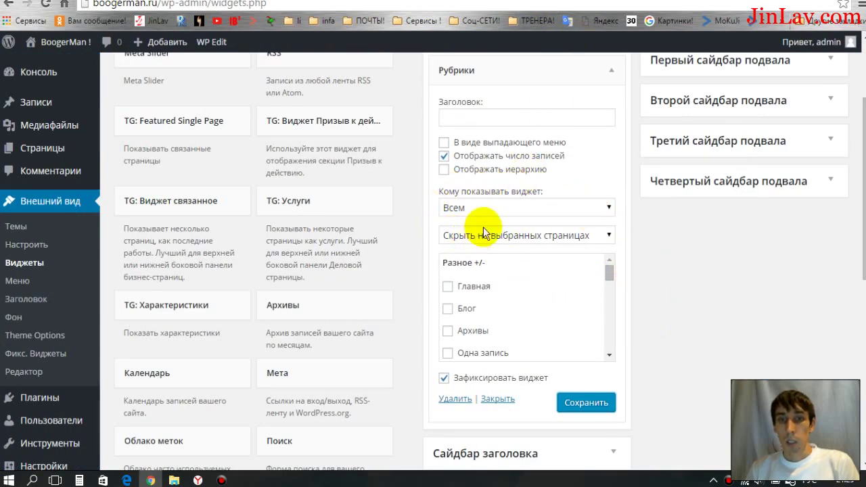
pyautogui.click(609, 205)
pyautogui.click(609, 205)
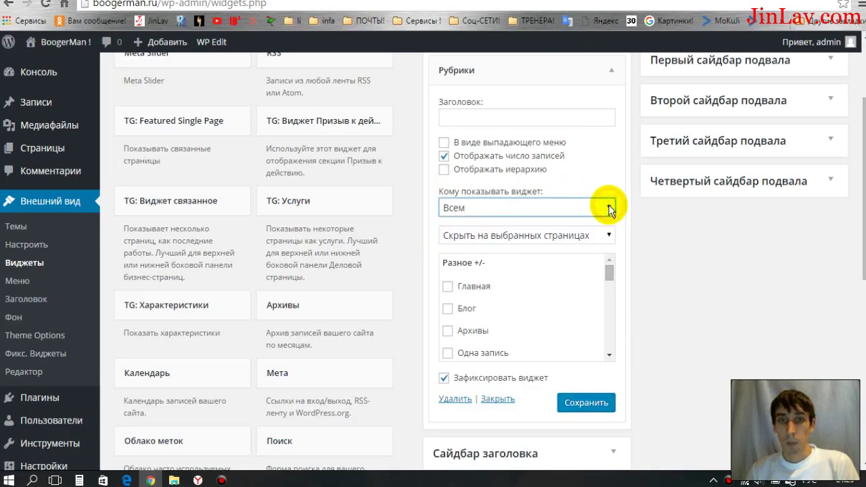
pyautogui.click(609, 206)
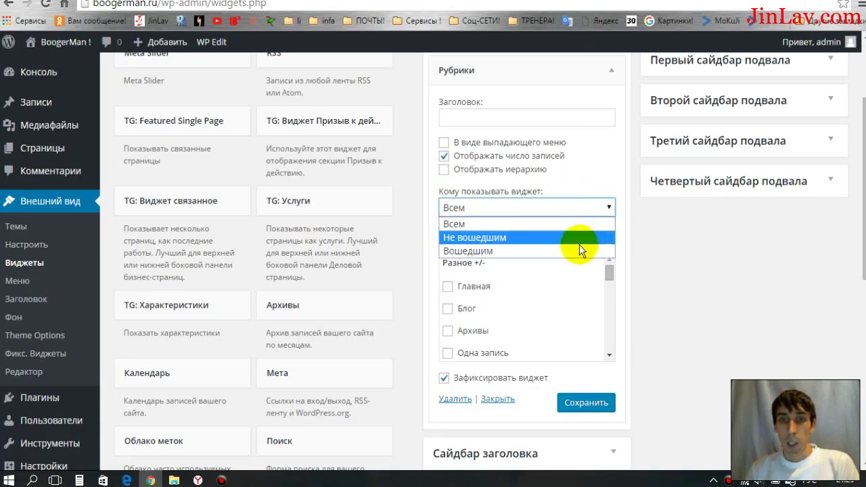
pyautogui.click(609, 207)
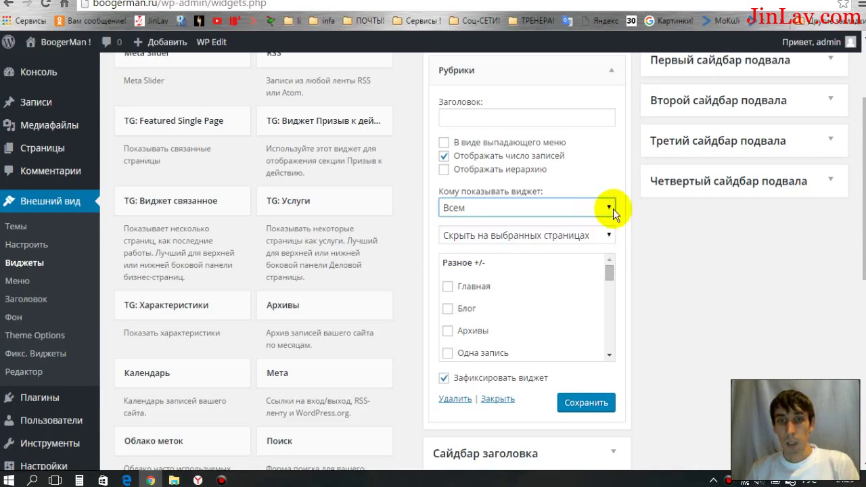
# - Review the widget's page visibility choices, keep "Скрыть на выбранных страницах", and look through the list of selectable pages and categories
pyautogui.scroll(-1, 628, 230)
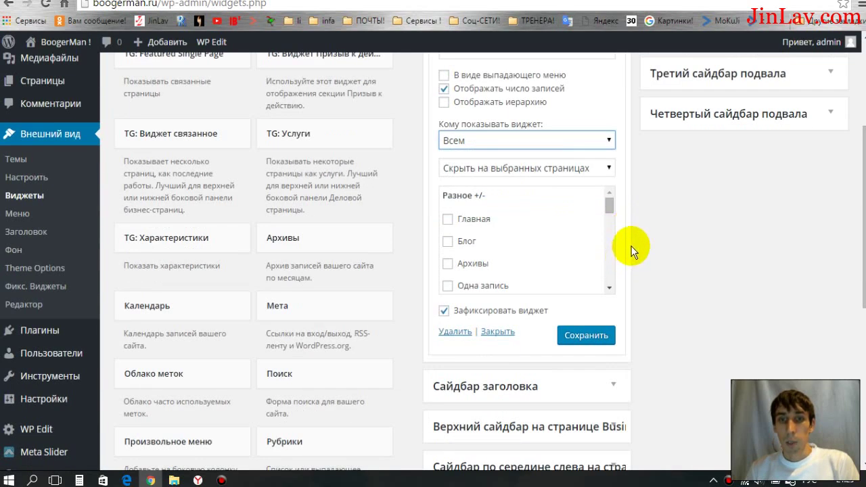
pyautogui.scroll(1, 622, 252)
pyautogui.click(610, 236)
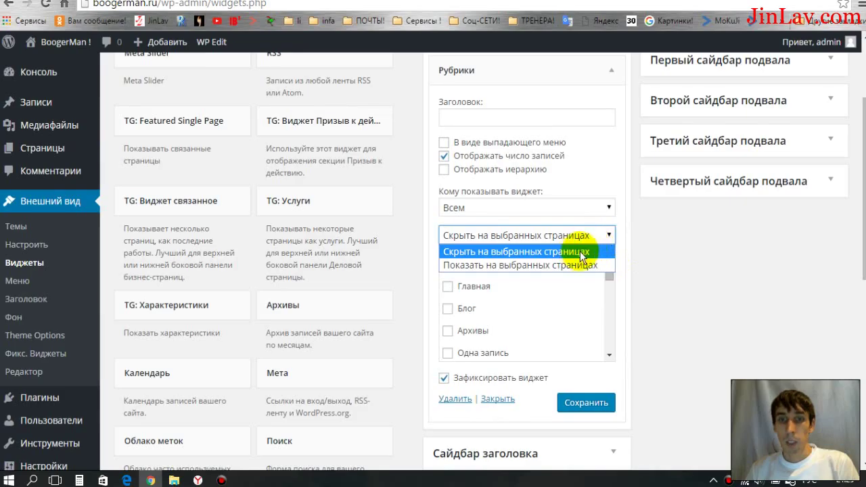
pyautogui.click(589, 251)
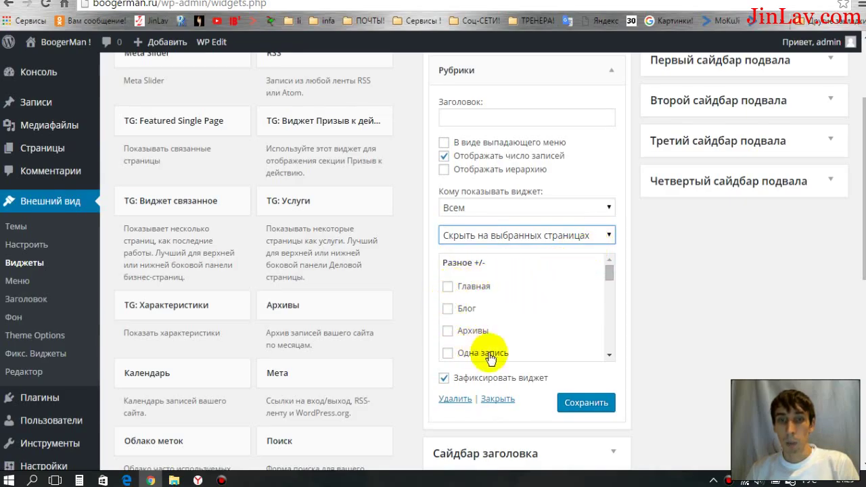
pyautogui.moveTo(607, 284); pyautogui.dragTo(613, 342)
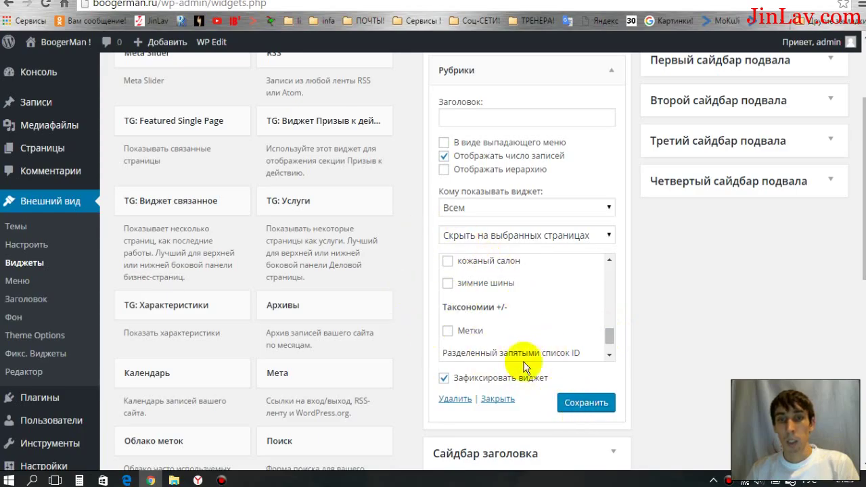
pyautogui.moveTo(608, 337); pyautogui.dragTo(608, 235)
# - Set the "Рубрики" widget's page visibility to "Показать на выбранных страницах" and look through the list of selectable pages
pyautogui.click(608, 235)
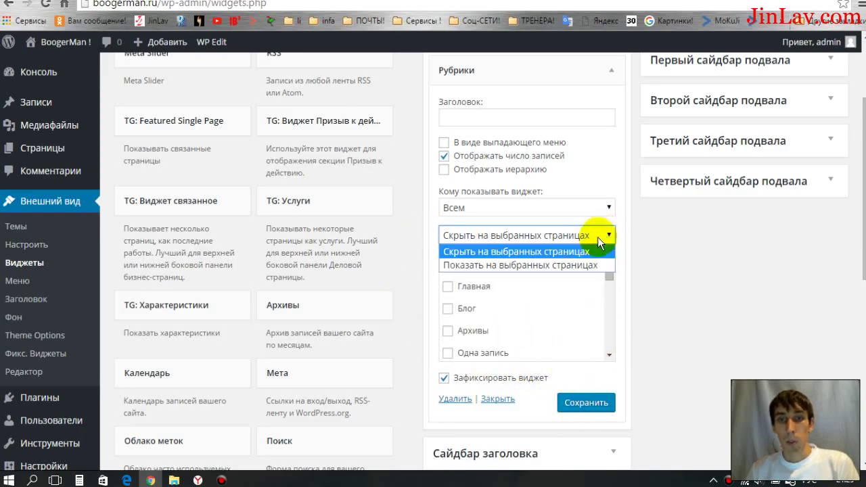
pyautogui.click(566, 264)
pyautogui.moveTo(608, 274); pyautogui.dragTo(608, 277)
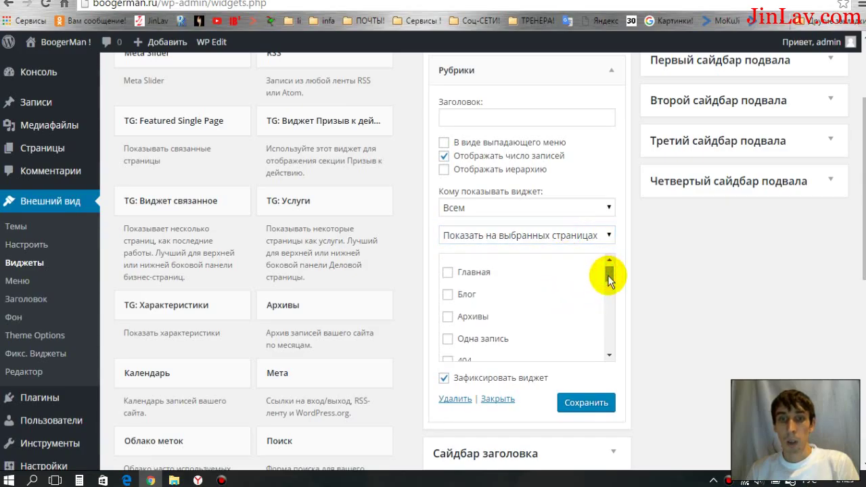
pyautogui.scroll(-1, 521, 335)
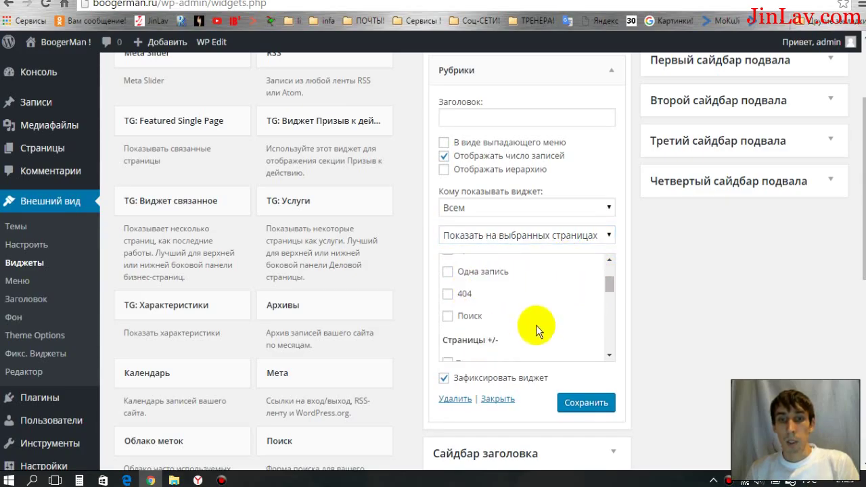
pyautogui.scroll(-3, 538, 311)
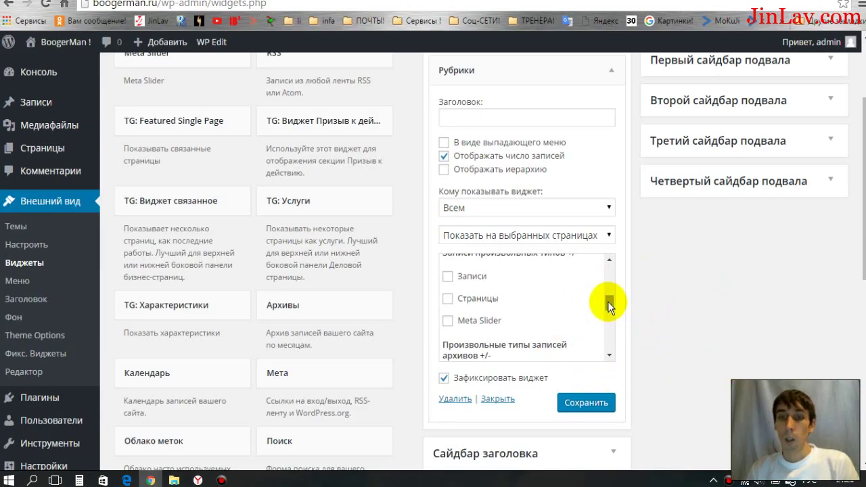
pyautogui.moveTo(608, 302); pyautogui.dragTo(607, 270)
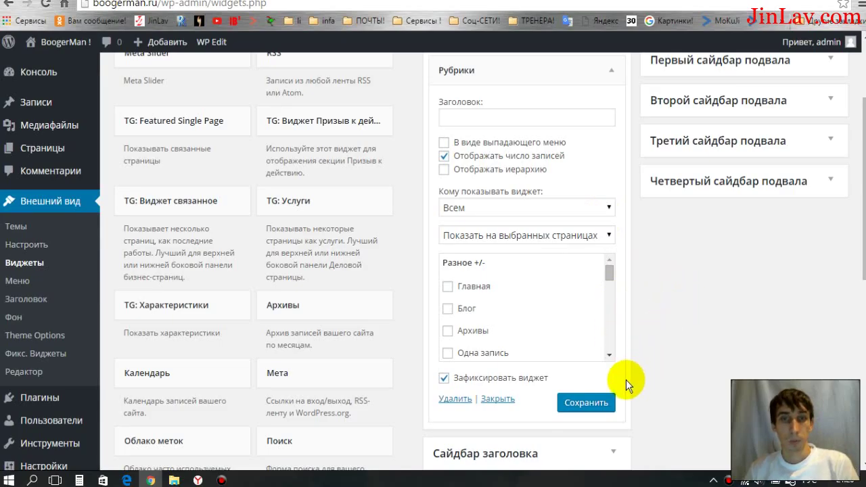
pyautogui.click(610, 235)
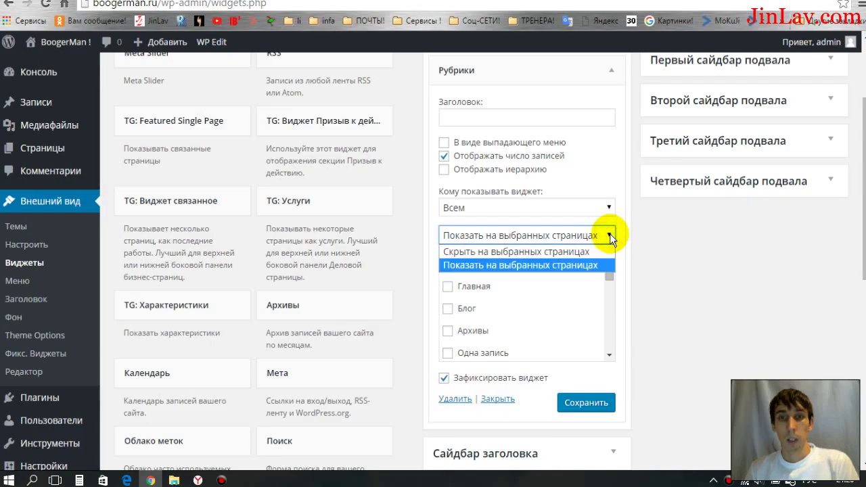
pyautogui.click(605, 269)
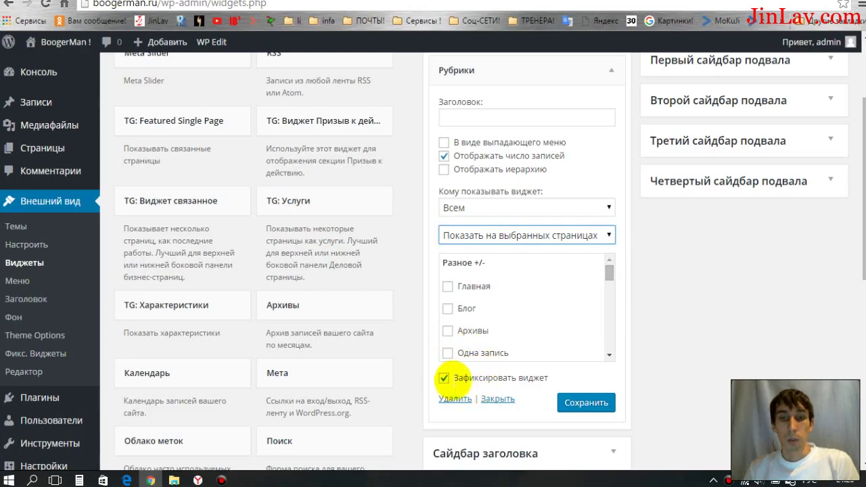
# - Collapse the "Рубрики" widget settings and the "Левый сайдбар" area
pyautogui.click(611, 72)
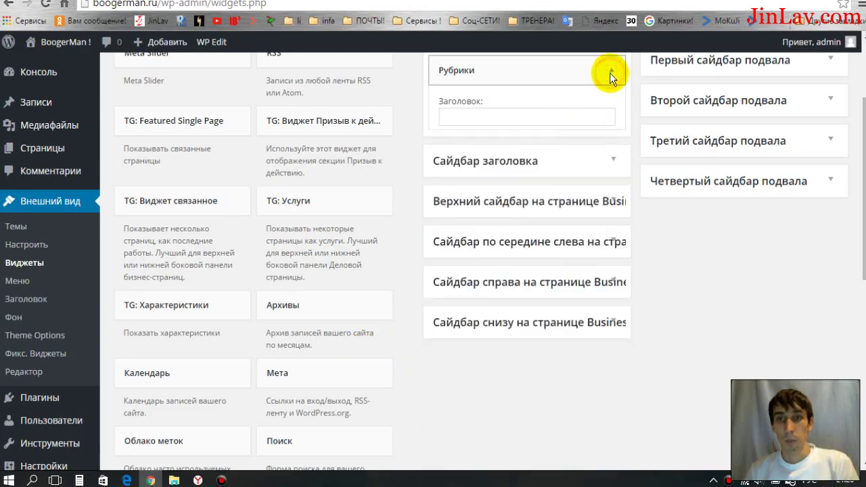
pyautogui.scroll(2, 597, 260)
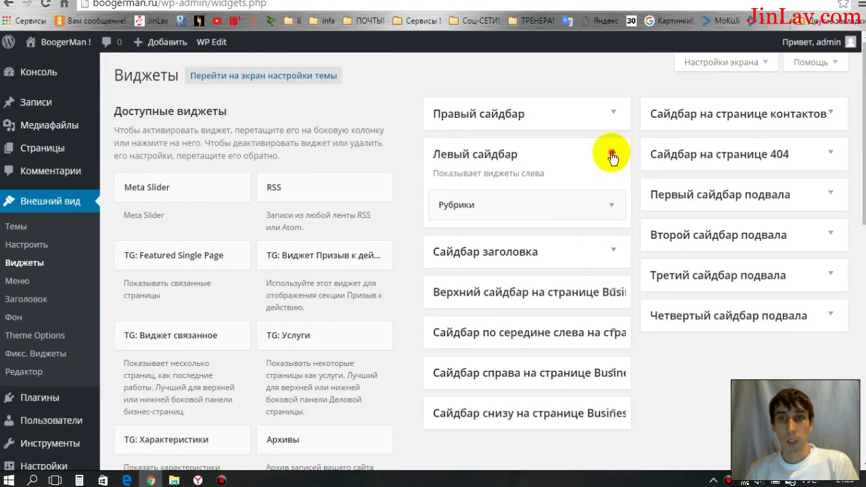
pyautogui.click(612, 156)
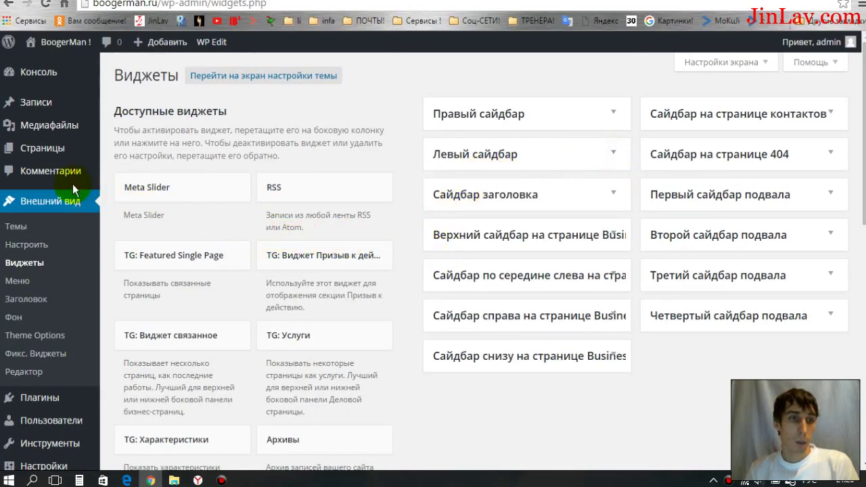
# - Open the "Фикс. Виджеты" settings, select the "Верхний отступ" value, and check how the "Рубрики" widget scrolls on the "Привет, мир!" post page
pyautogui.click(35, 359)
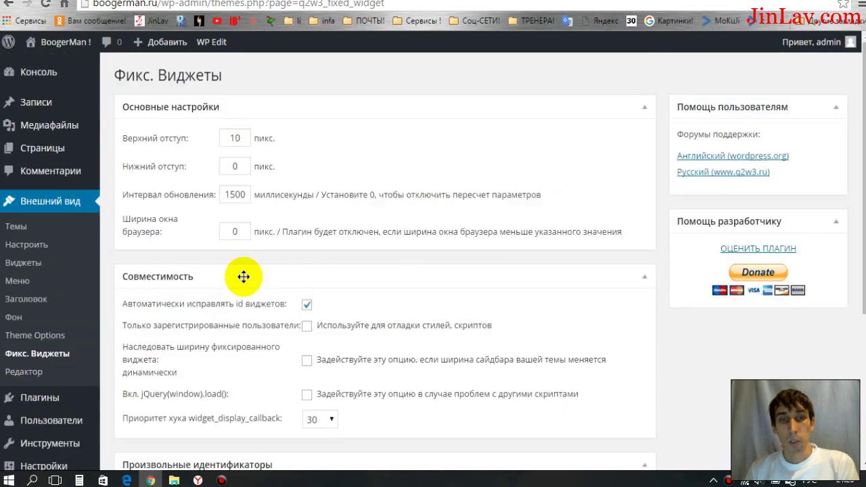
pyautogui.click(237, 137)
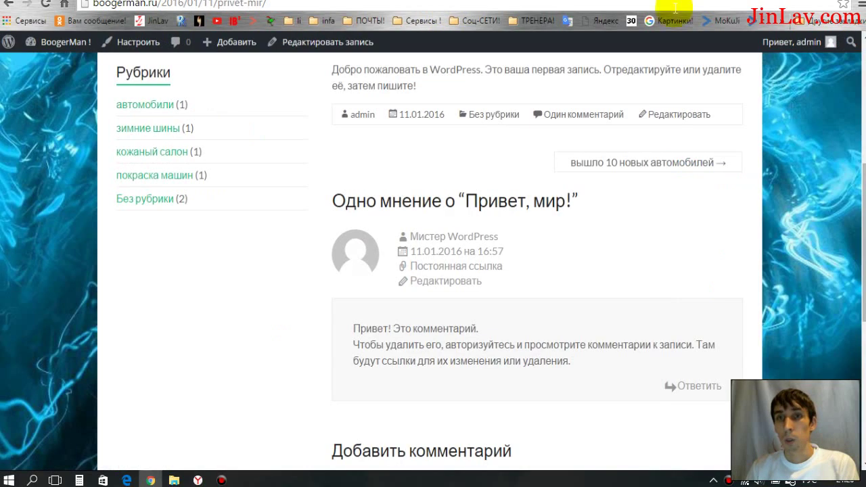
pyautogui.scroll(-2, 456, 184)
pyautogui.scroll(3, 455, 183)
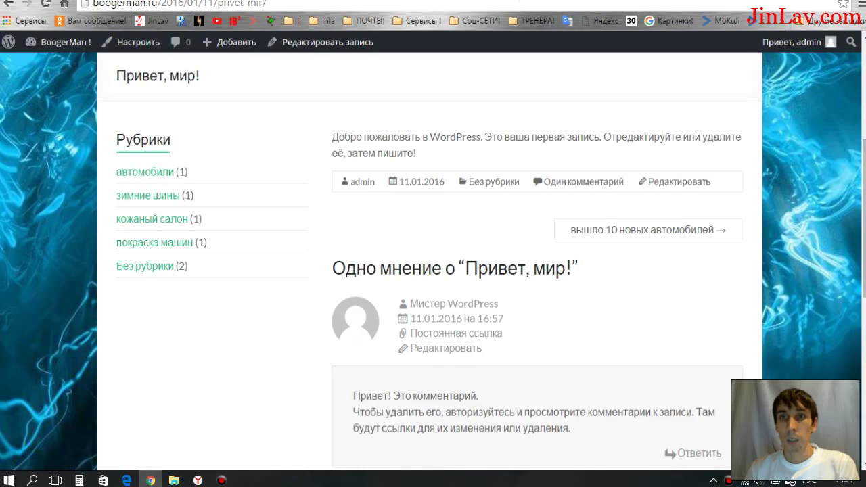
# - Return to the "Фикс. Виджеты" settings and review the remaining main and compatibility options
pyautogui.hotkey('ctrl', 'Tab')
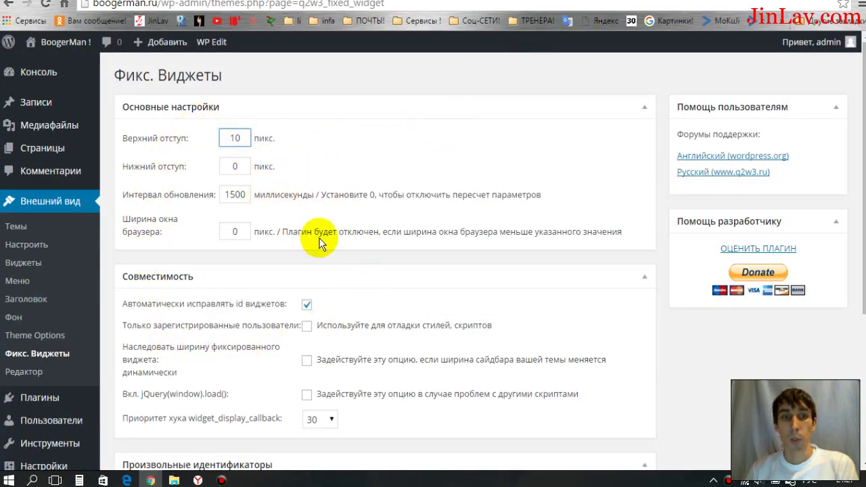
pyautogui.scroll(-2, 320, 239)
pyautogui.scroll(2, 321, 240)
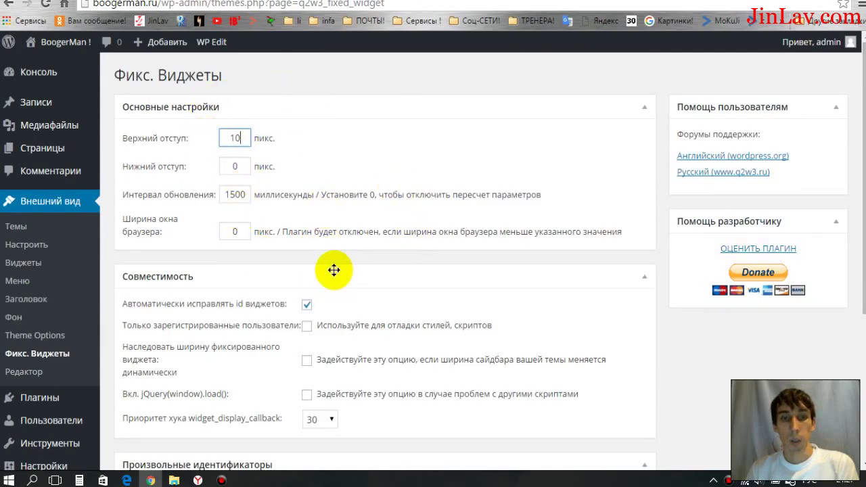
pyautogui.scroll(-2, 287, 237)
pyautogui.scroll(2, 288, 236)
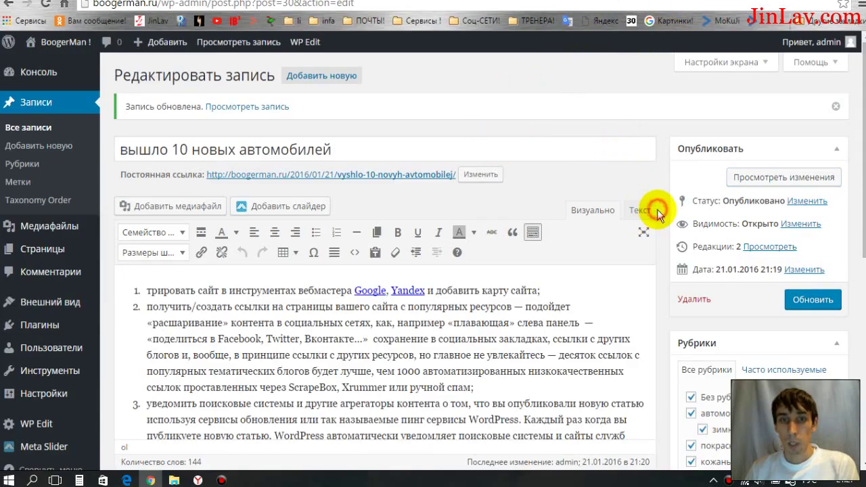
# - In the post "вышло 10 новых автомобилей", deselect the categories "зимние шины", "покраска машин" and "кожаный салон"
pyautogui.scroll(-1, 406, 204)
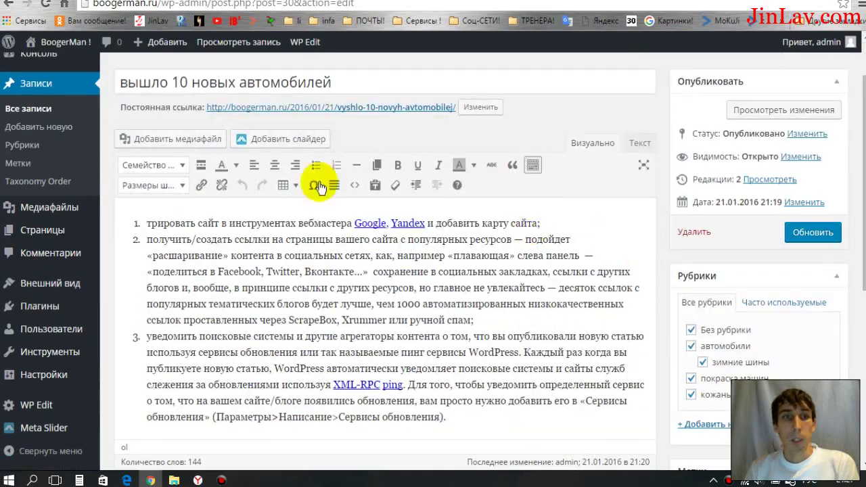
pyautogui.scroll(-1, 623, 242)
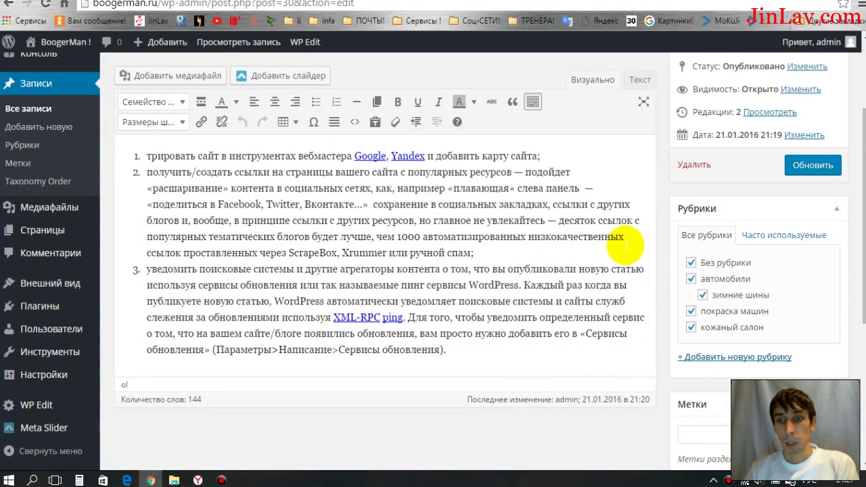
pyautogui.click(703, 296)
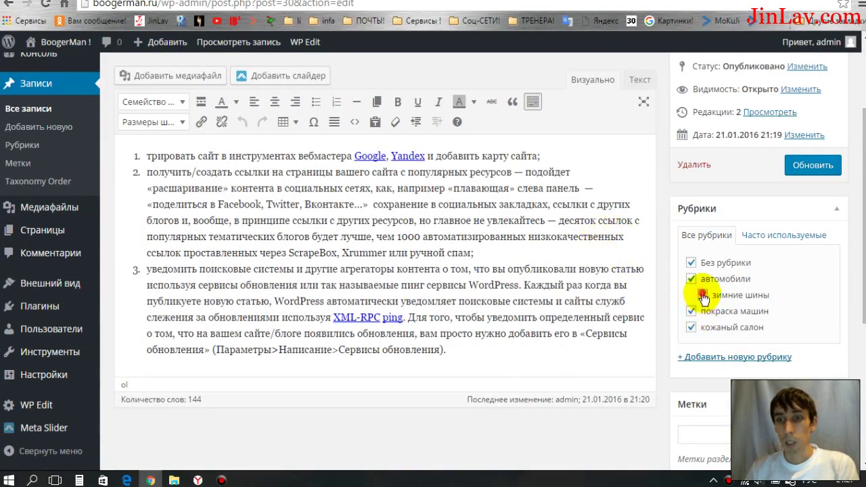
pyautogui.click(691, 311)
pyautogui.click(692, 328)
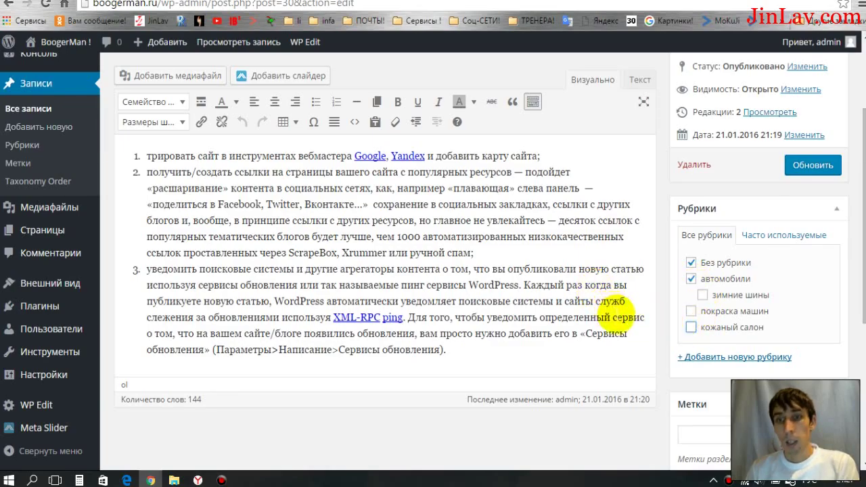
# - Set the post's layout under "Выберите макет" to Right Sidebar and update the post
pyautogui.scroll(1, 609, 311)
pyautogui.scroll(-3, 616, 315)
pyautogui.scroll(-2, 618, 316)
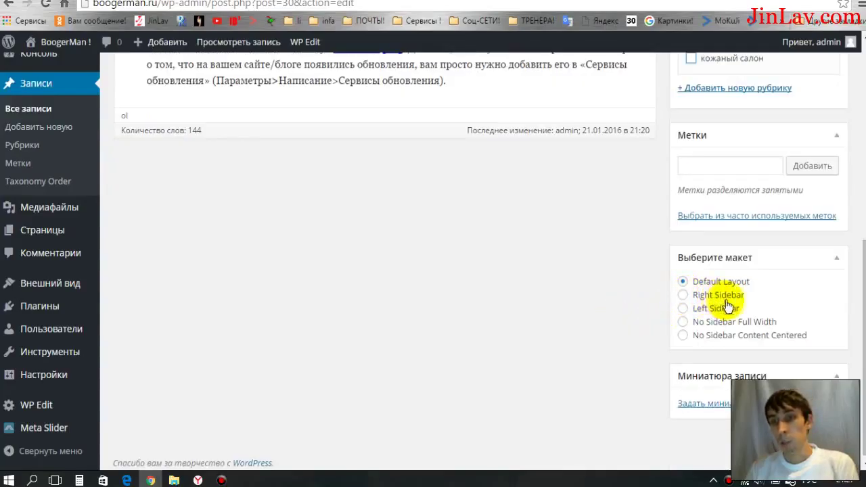
pyautogui.click(684, 311)
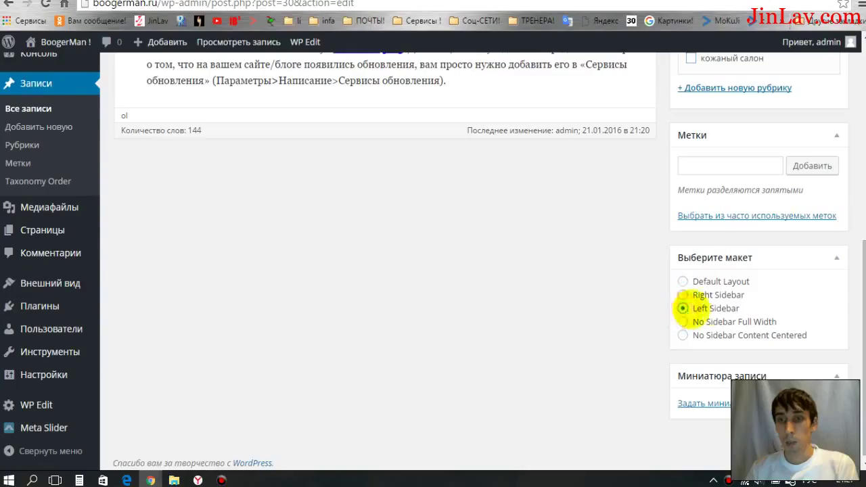
pyautogui.click(685, 296)
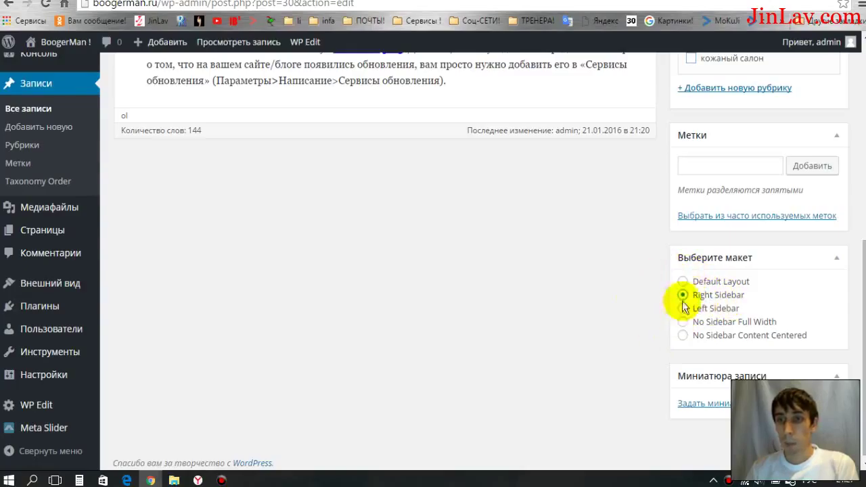
pyautogui.scroll(3, 647, 310)
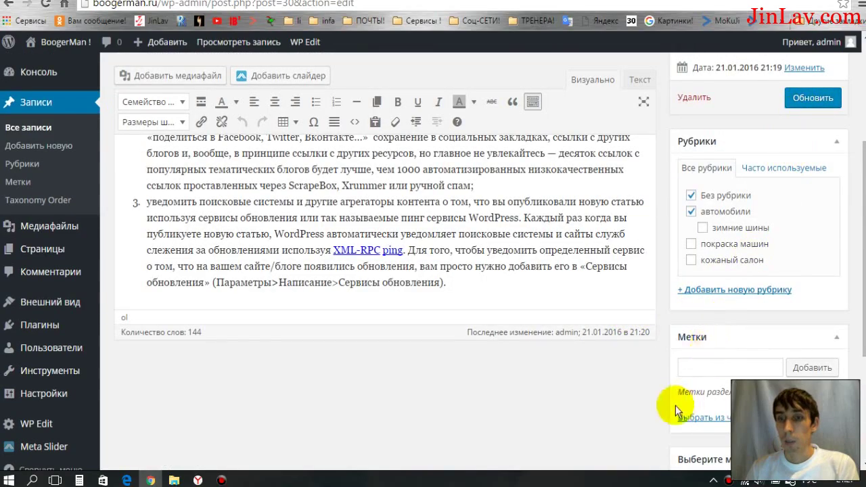
pyautogui.scroll(-2, 681, 403)
pyautogui.scroll(2, 717, 227)
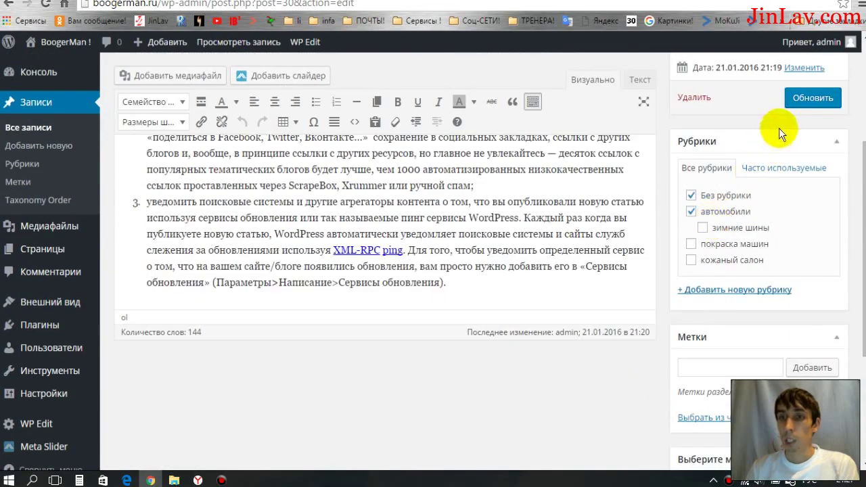
pyautogui.click(801, 108)
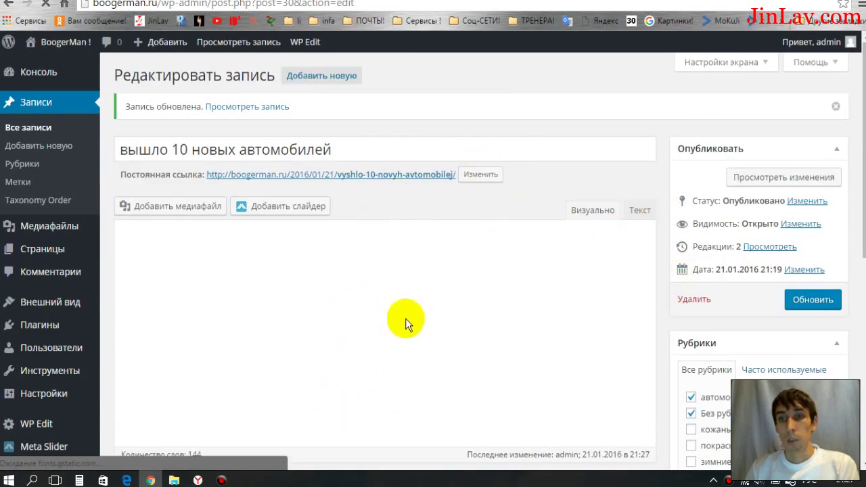
# - Preview the post "вышло 10 новых автомобилей" and check its right sidebar and listed categories
pyautogui.click(745, 181)
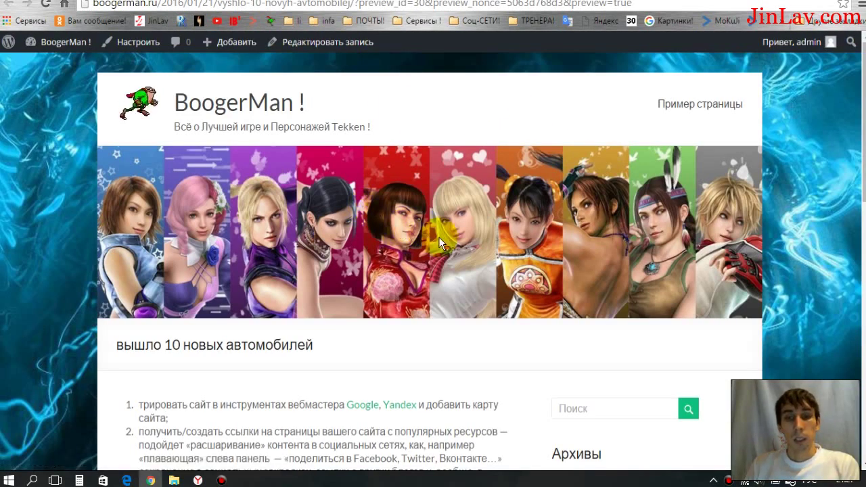
pyautogui.scroll(-1, 439, 238)
pyautogui.scroll(-1, 438, 241)
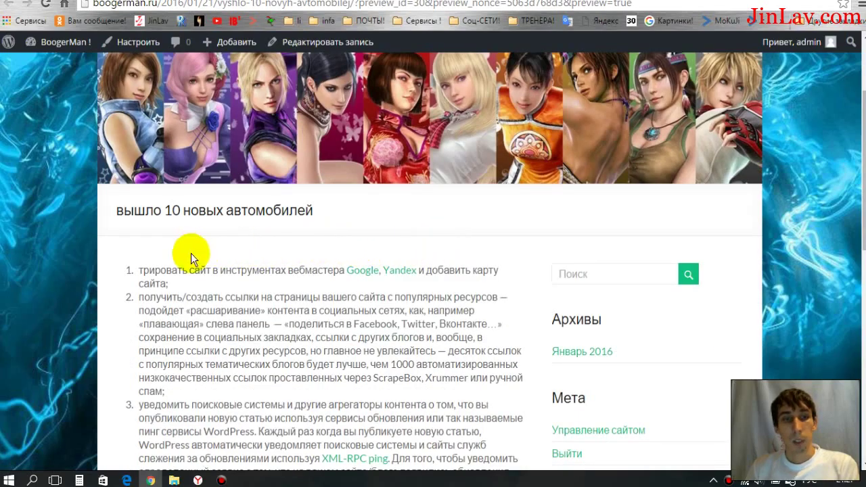
pyautogui.scroll(-2, 304, 337)
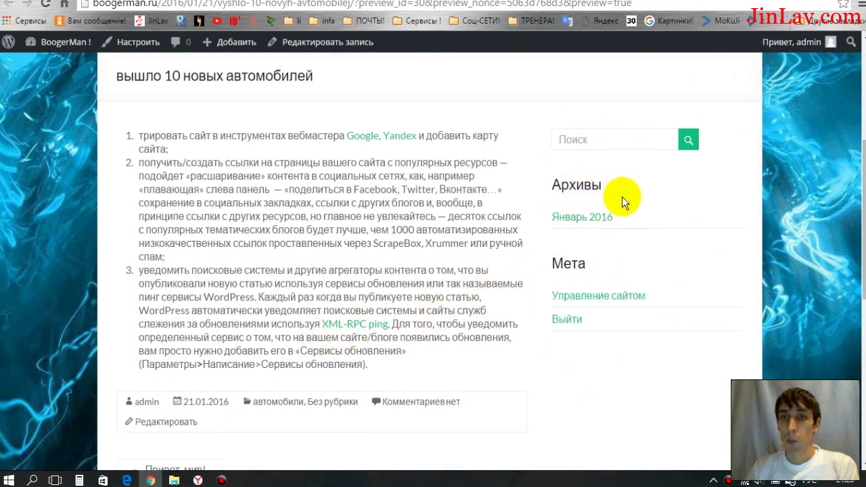
# - Go back to the Widgets page and examine the contents of "Правый сайдбар" and "Левый сайдбар"
pyautogui.click(555, 0)
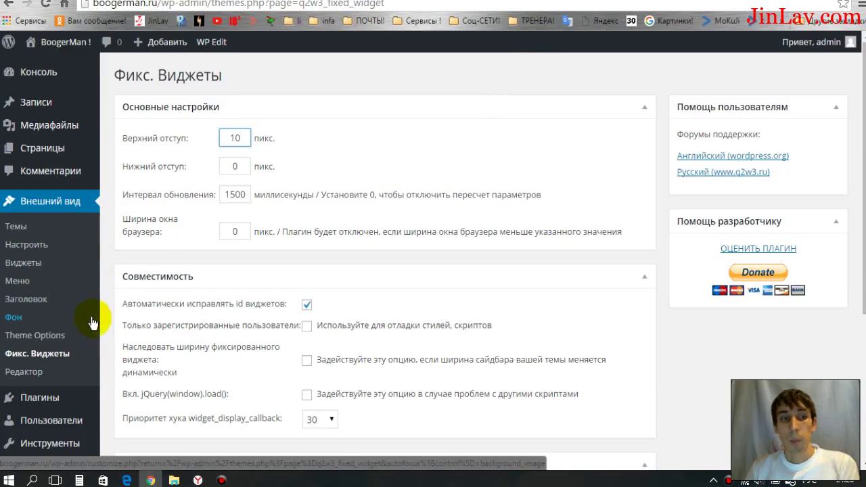
pyautogui.click(24, 265)
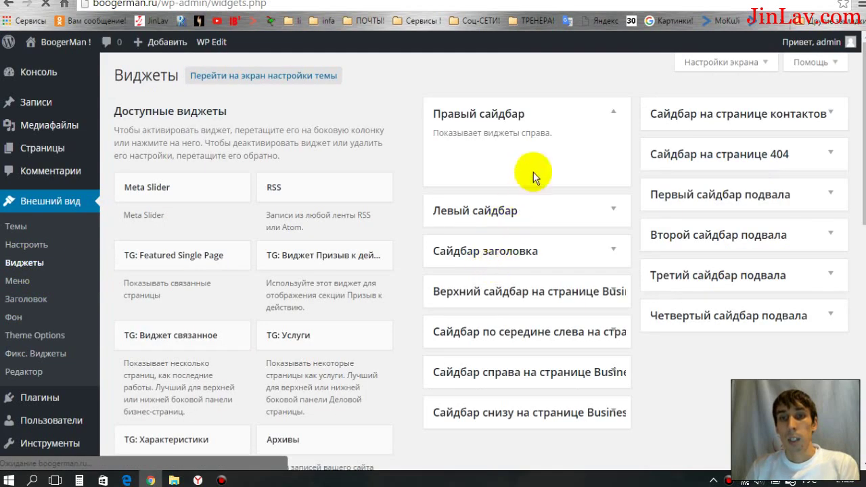
pyautogui.click(616, 115)
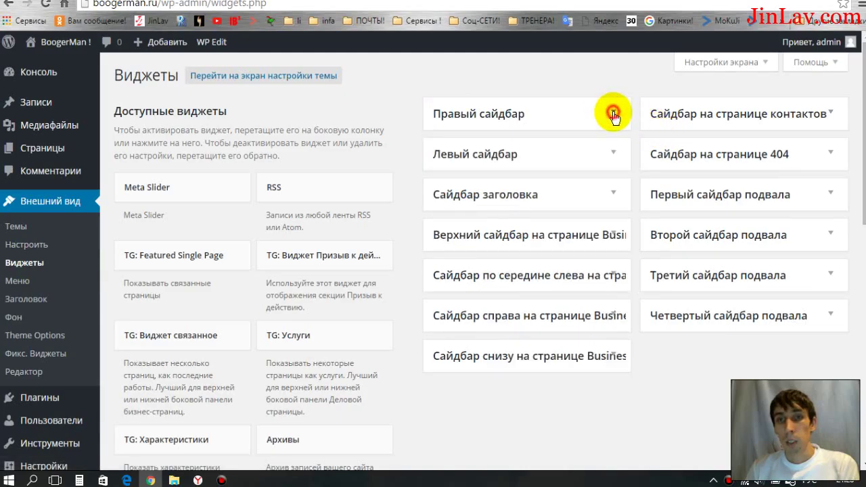
pyautogui.click(612, 113)
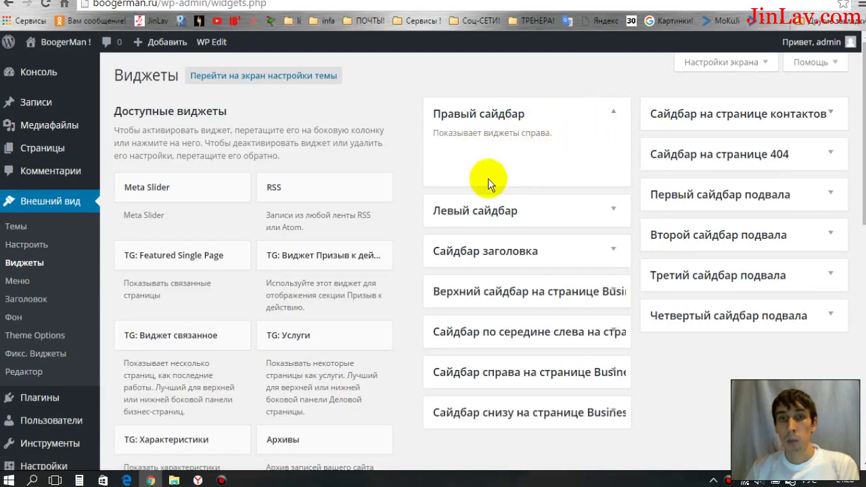
pyautogui.click(614, 210)
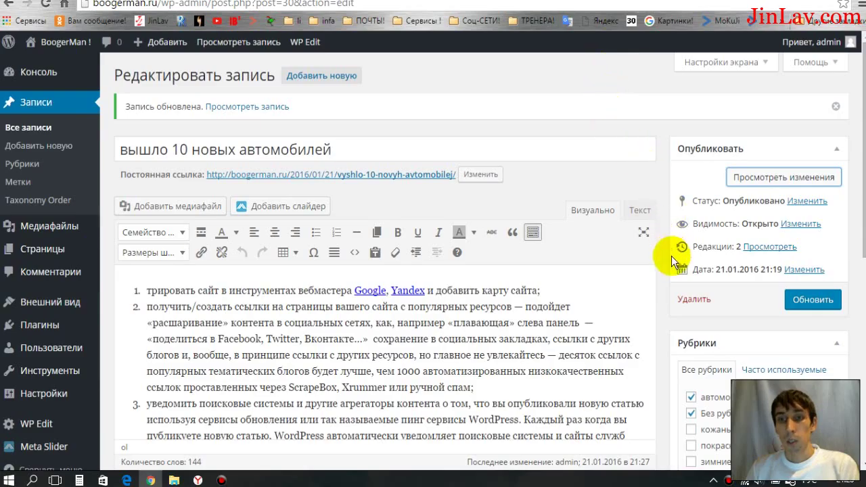
# - Return to the post "вышло 10 новых автомобилей" and review its available layout options and assigned categories
pyautogui.scroll(-2, 662, 286)
pyautogui.scroll(-3, 662, 286)
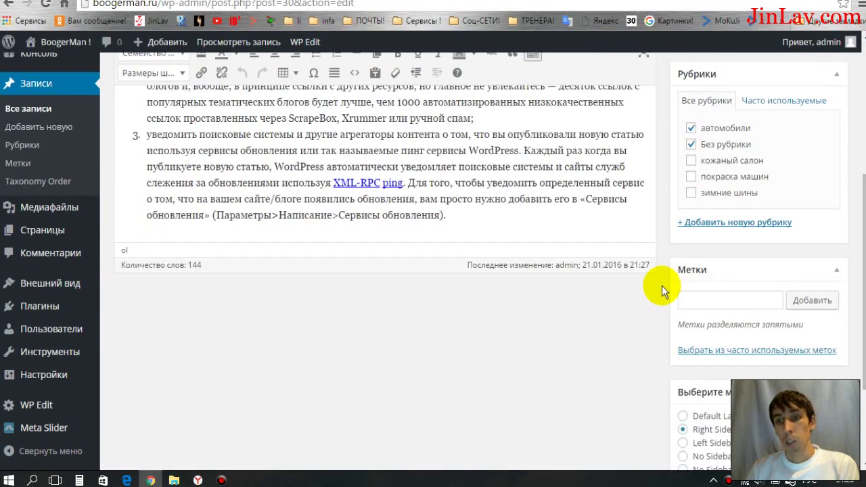
pyautogui.scroll(-2, 662, 286)
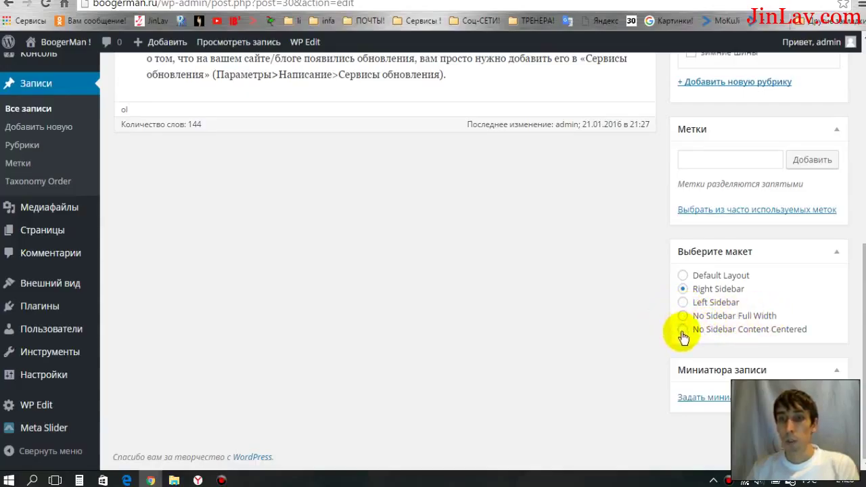
pyautogui.scroll(5, 649, 327)
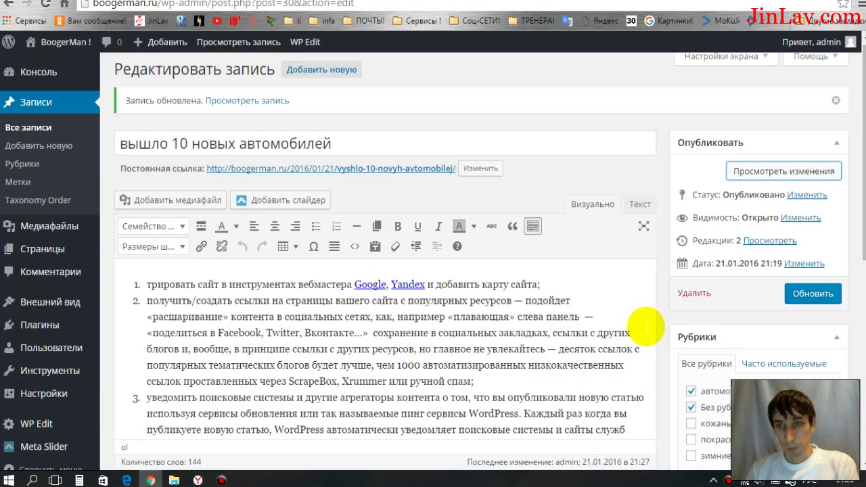
pyautogui.scroll(1, 650, 331)
pyautogui.scroll(-2, 660, 335)
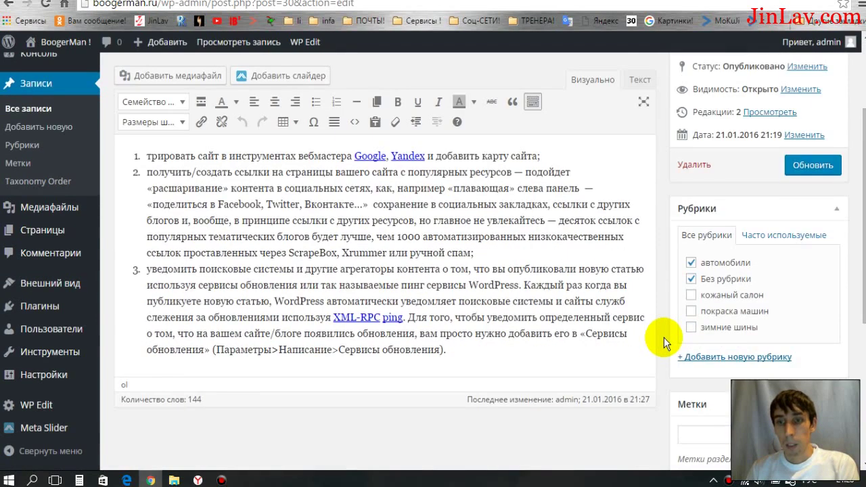
pyautogui.scroll(3, 665, 340)
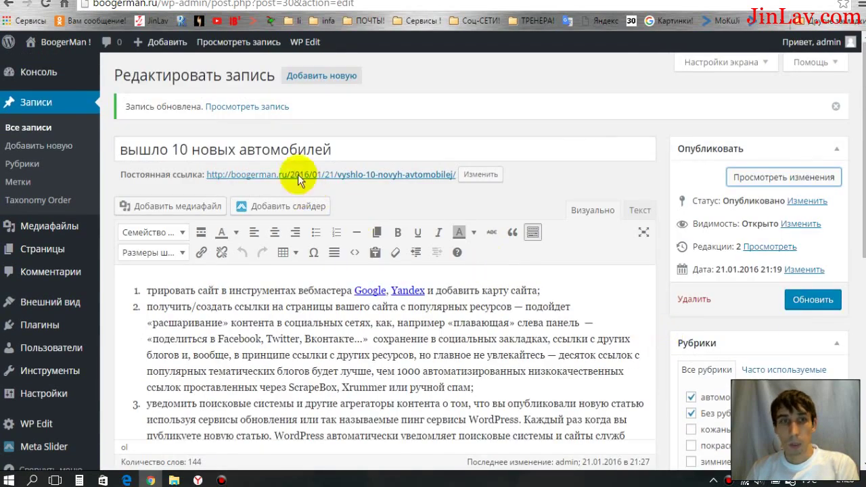
pyautogui.scroll(-1, 406, 295)
pyautogui.scroll(1, 407, 296)
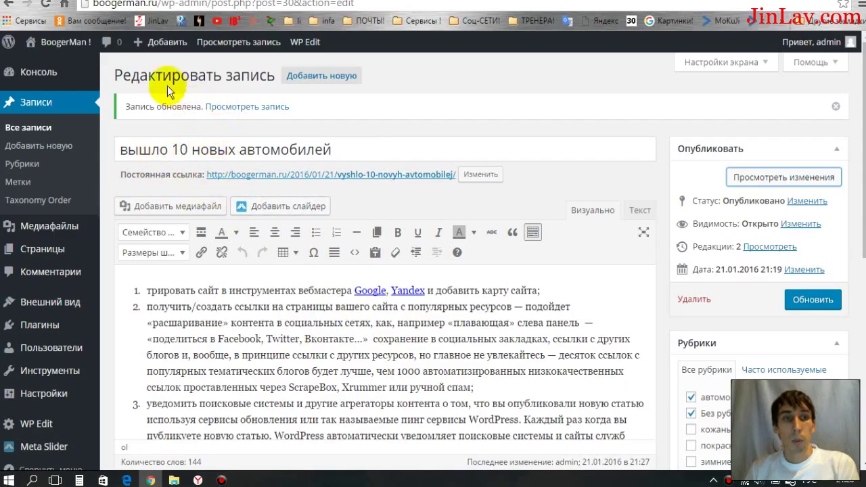
# - Start a new post titled "ксолько лет автомобилю" and paste the copied article text into its body
pyautogui.click(302, 81)
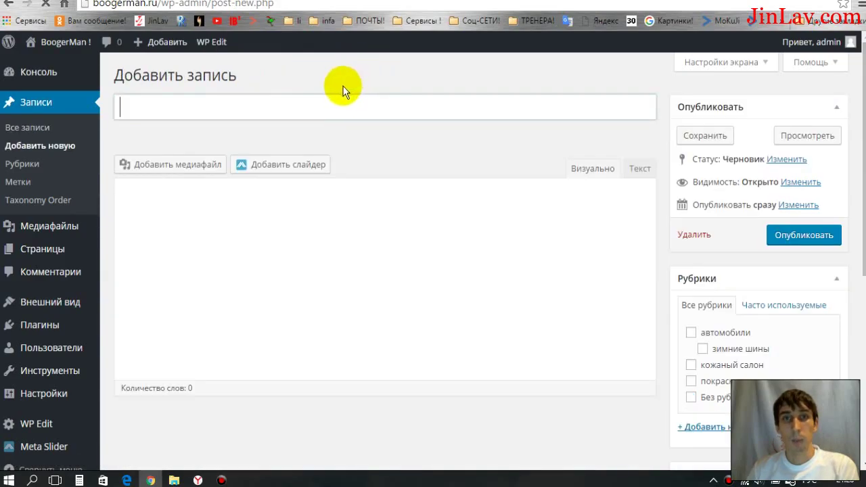
pyautogui.click(217, 100)
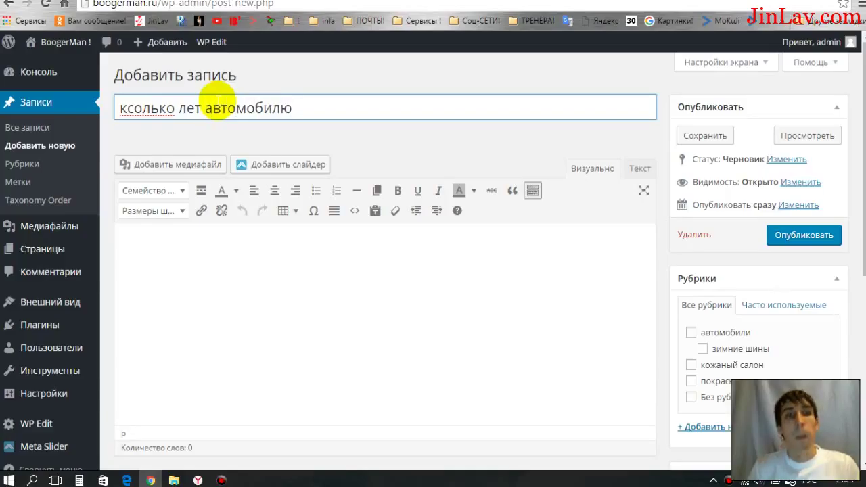
pyautogui.click(235, 140)
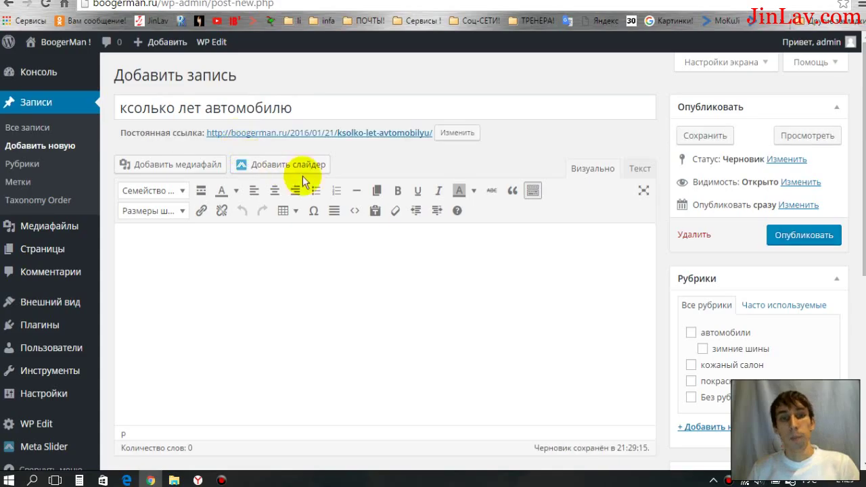
pyautogui.rightClick(321, 239)
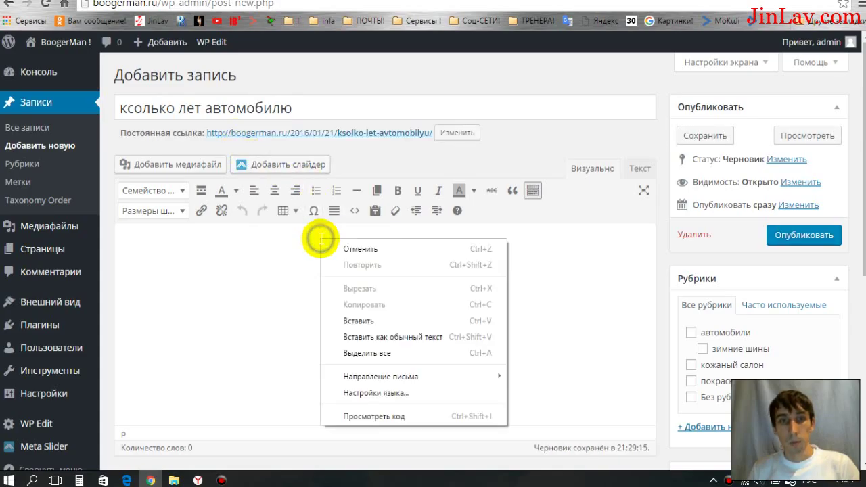
pyautogui.click(379, 319)
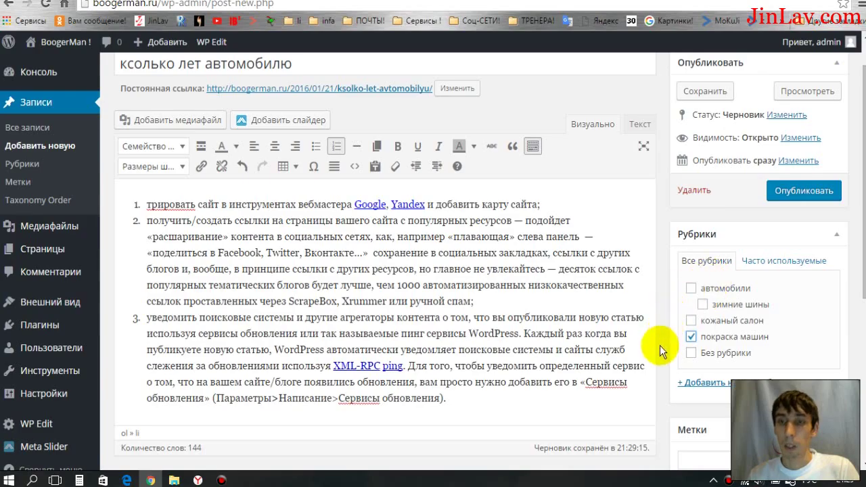
# - Publish the post "ксолько лет автомобилю" and check which layout is selected for it
pyautogui.click(793, 192)
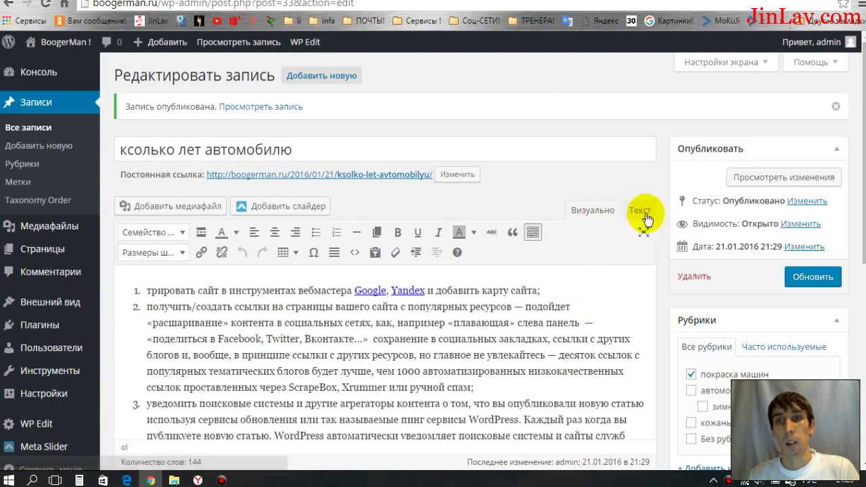
pyautogui.scroll(-3, 726, 270)
pyautogui.scroll(-1, 724, 289)
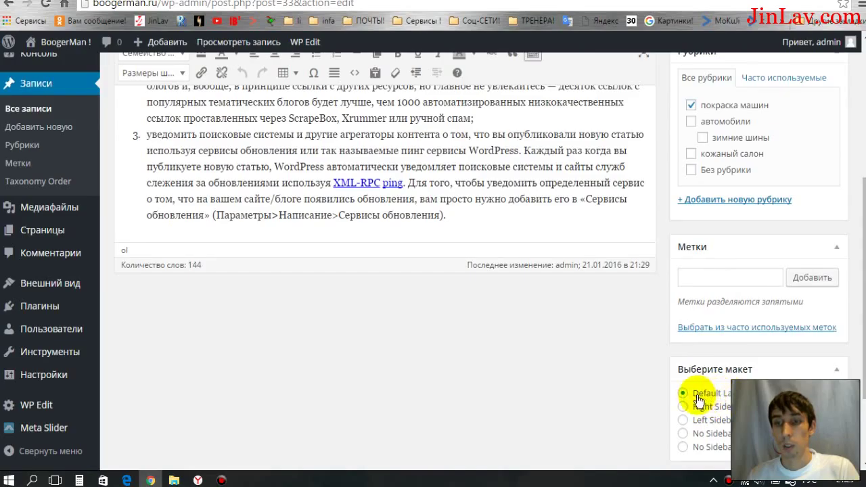
pyautogui.scroll(4, 673, 352)
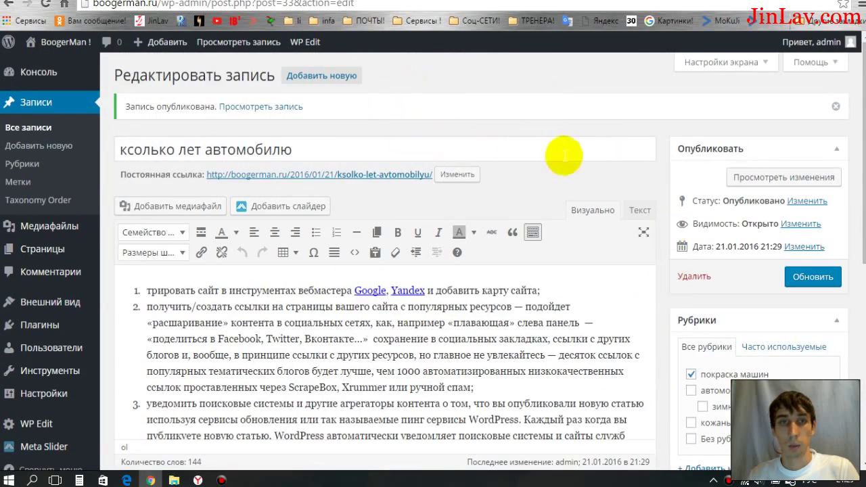
# - View the published post "ксолько лет автомобилю" on the site and examine its sidebar categories list and the category shown beneath the article
pyautogui.click(254, 49)
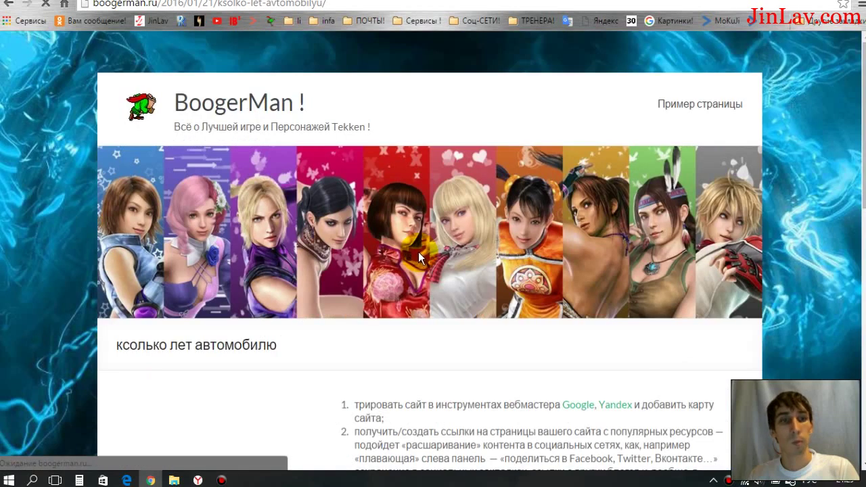
pyautogui.scroll(-3, 405, 348)
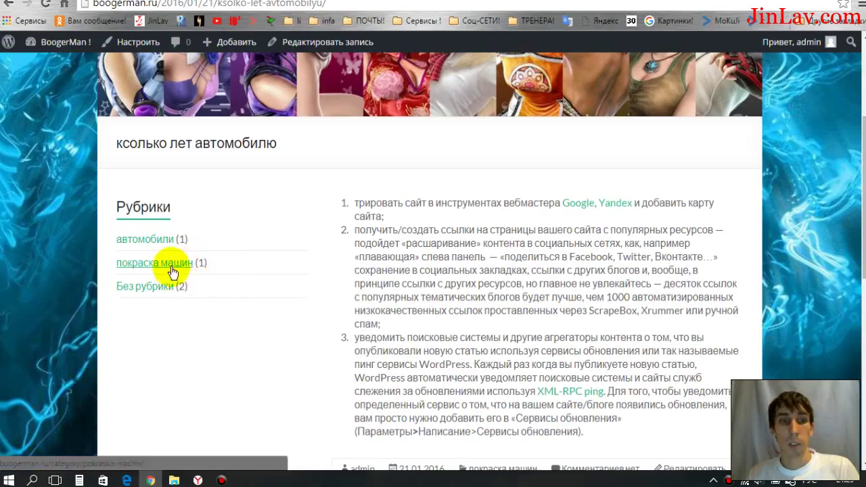
pyautogui.scroll(-1, 467, 233)
pyautogui.scroll(-2, 481, 247)
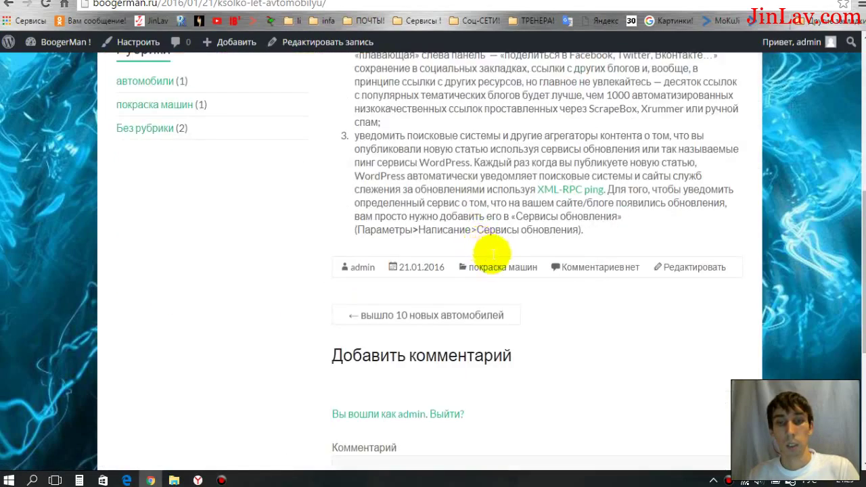
pyautogui.scroll(4, 492, 250)
pyautogui.scroll(-5, 491, 250)
pyautogui.scroll(7, 491, 250)
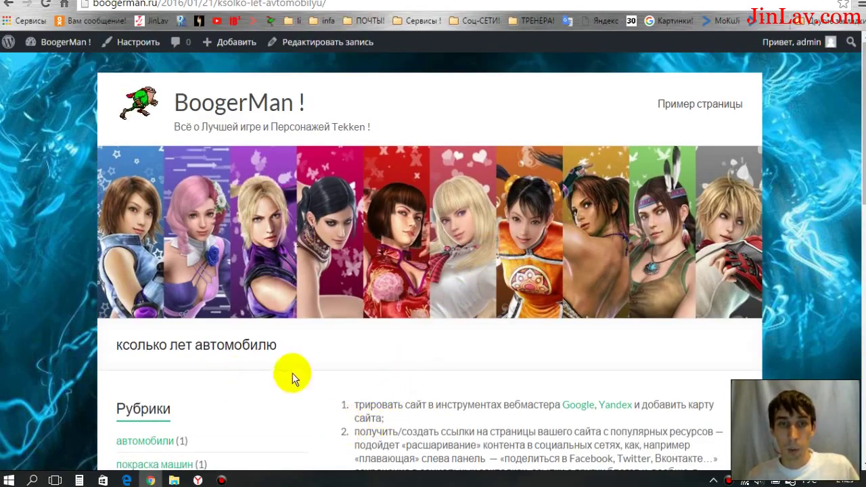
pyautogui.scroll(-1, 334, 369)
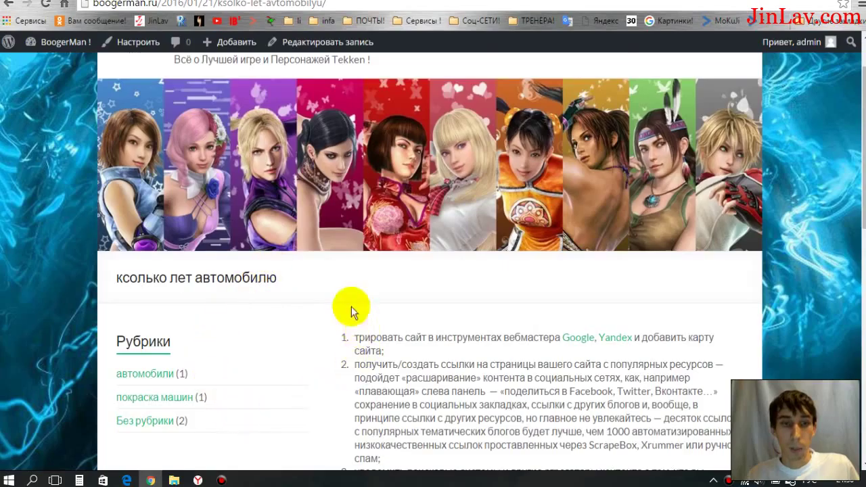
pyautogui.scroll(-1, 348, 305)
pyautogui.scroll(1, 338, 332)
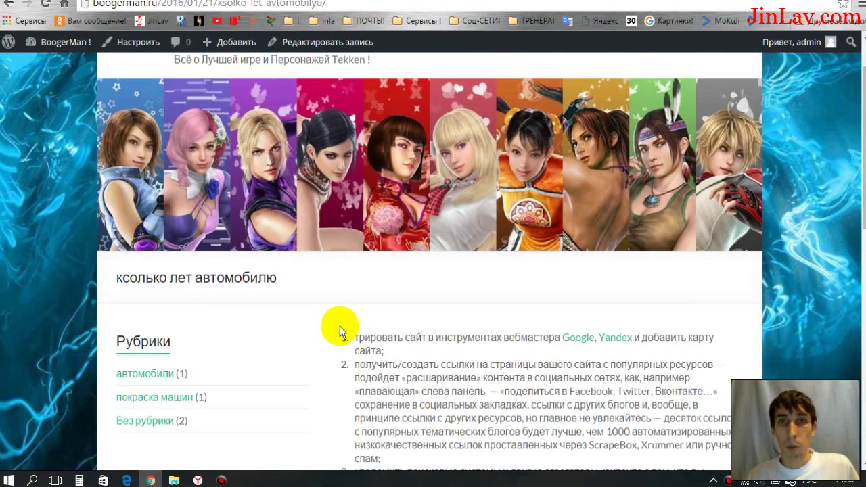